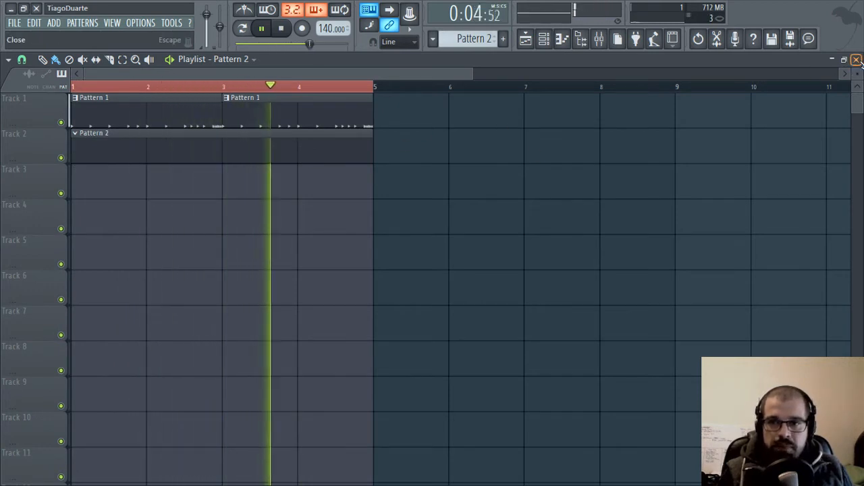
Close the playlist, add a 3x Osc synth channel to the channel rack, and stop playback.
click(856, 59)
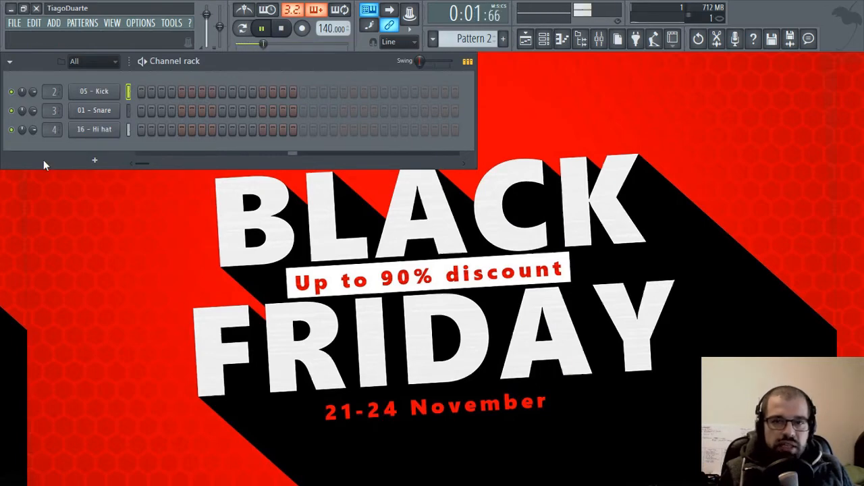
click(95, 163)
mouse_move(122, 267)
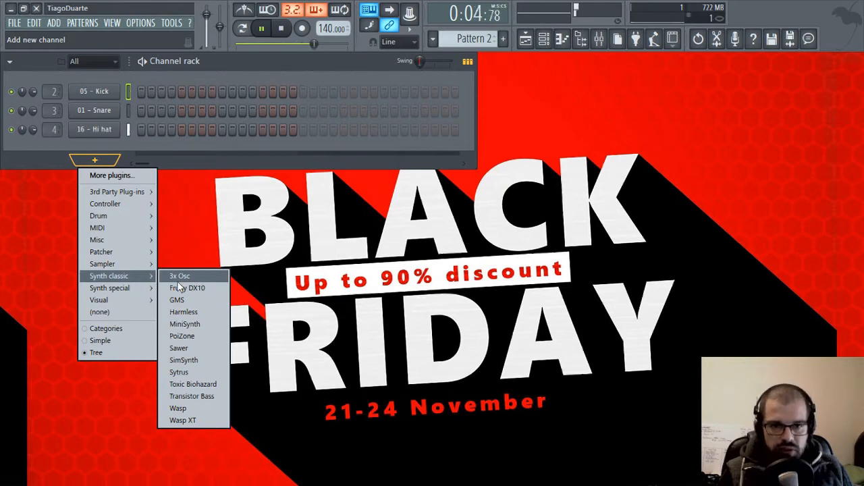
click(195, 276)
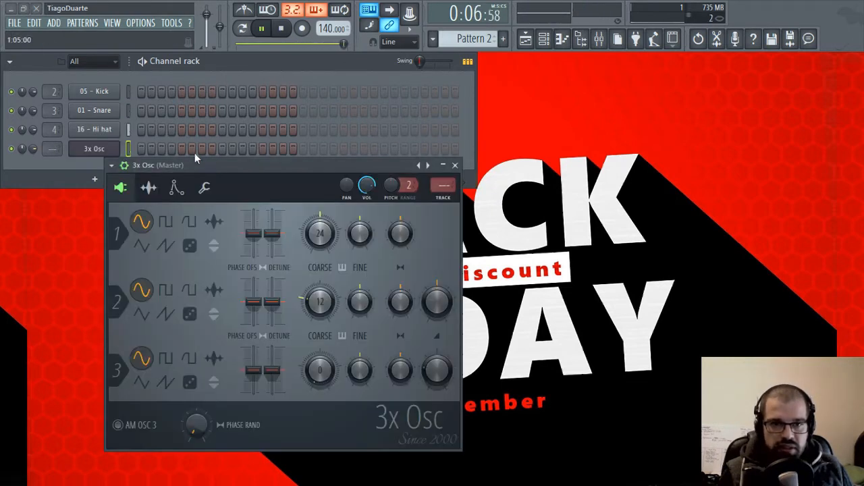
drag(194, 159, 361, 127)
key(space)
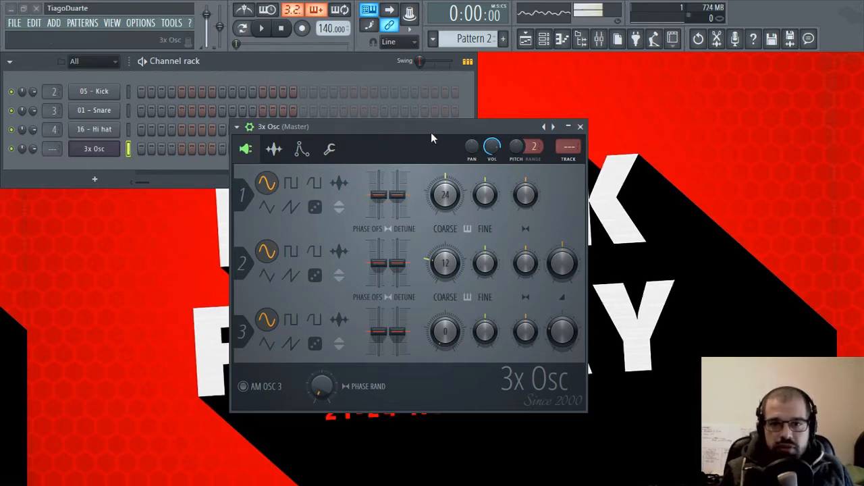
drag(430, 130, 444, 89)
Set the coarse pitch of oscillators 1 and 2 in 3x Osc to 0, playing test notes to check the sound.
key(z)
key(d)
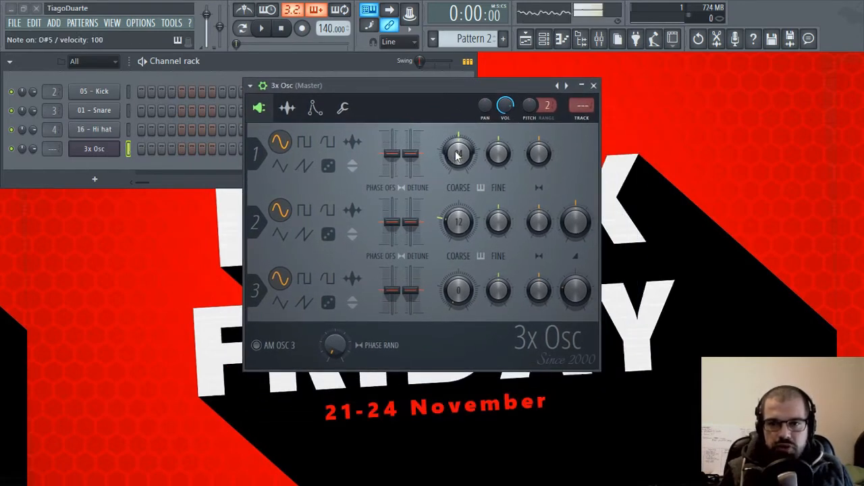
key(z)
drag(457, 154, 457, 192)
key(z)
key(d)
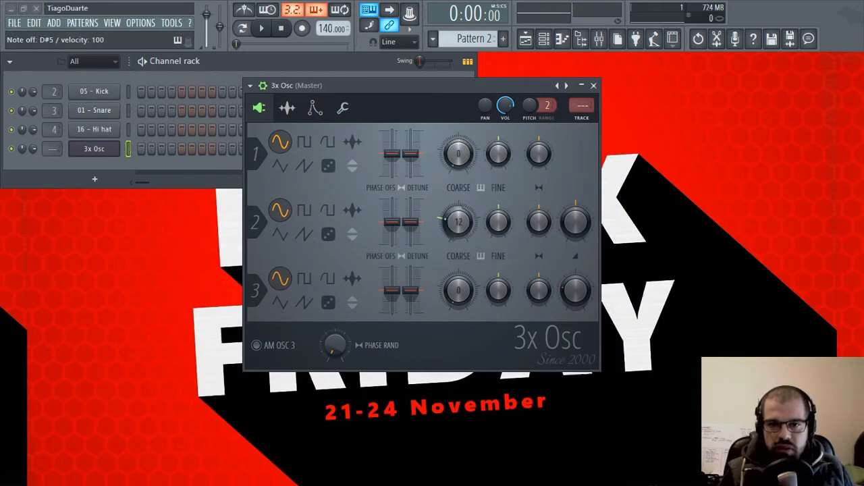
key(v)
drag(459, 221, 459, 242)
key(d)
key(z)
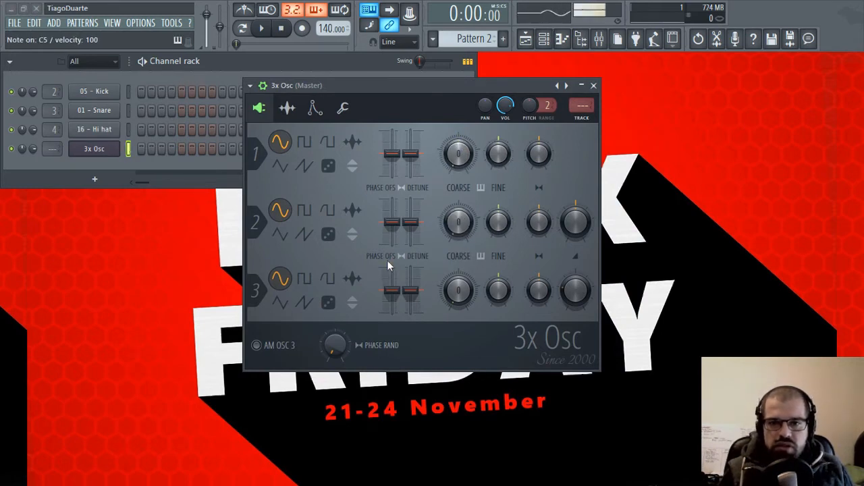
Play C5 and C4 on 3x Osc to audition the plain sine sound in both octaves.
key(z)
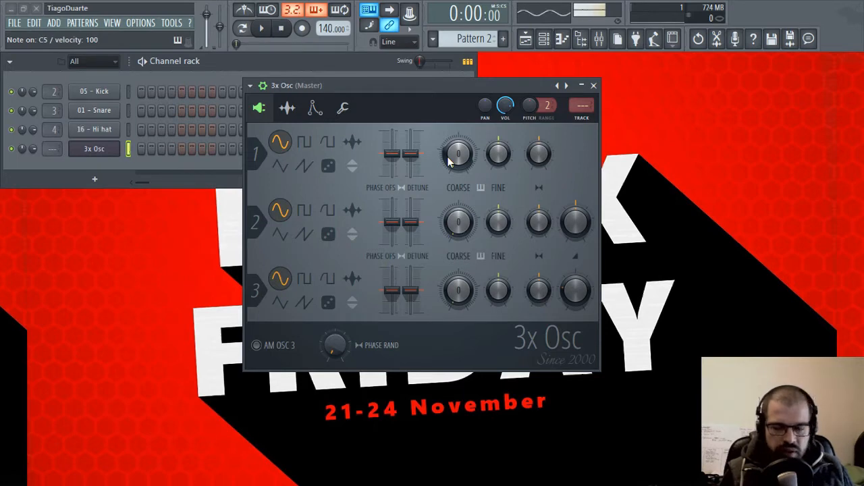
key(z)
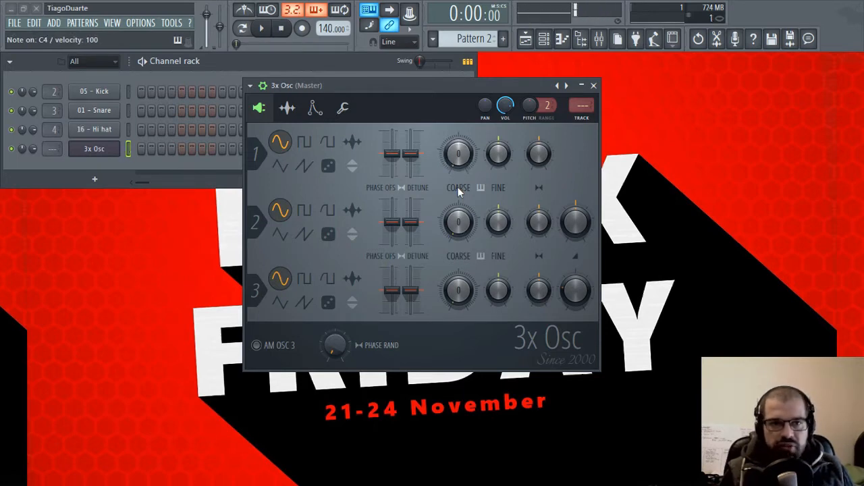
key(z)
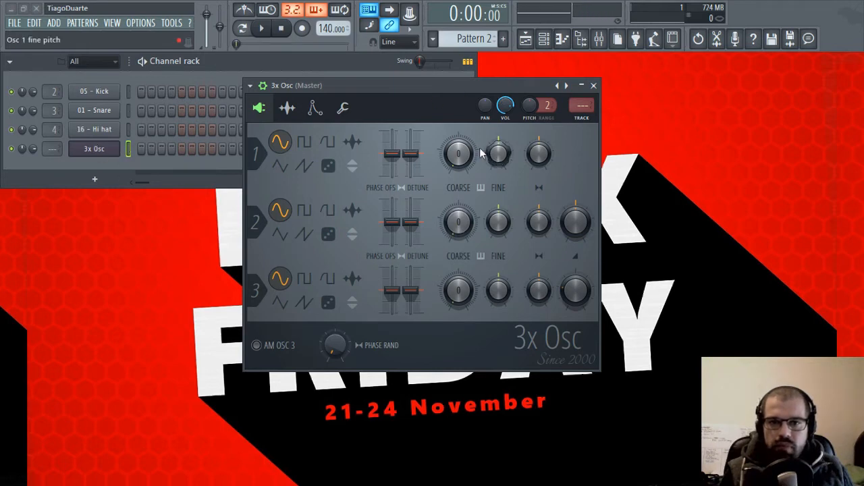
key(z)
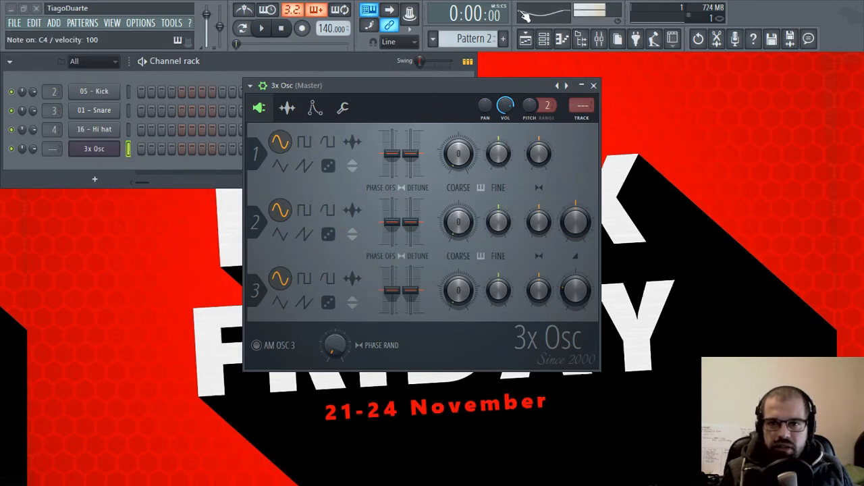
drag(437, 87, 384, 133)
key(z)
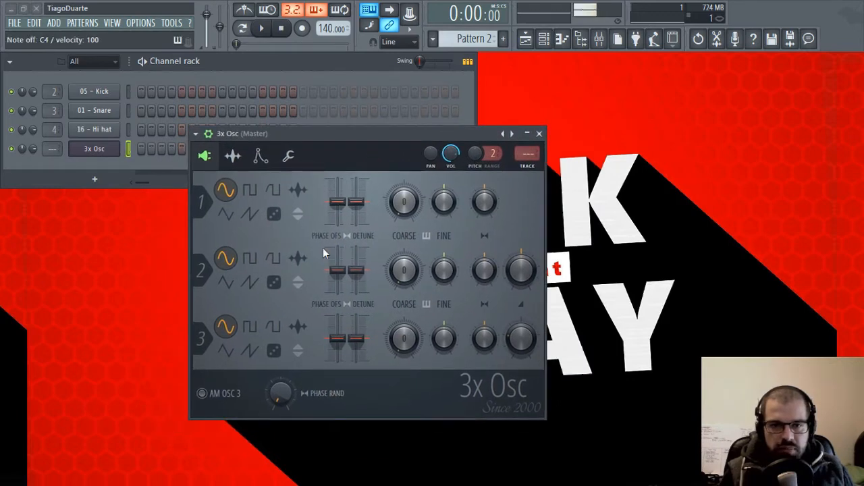
Route the 3x Osc channel to mixer track 5 and raise that track's fader slightly, checking the level with test notes.
click(539, 133)
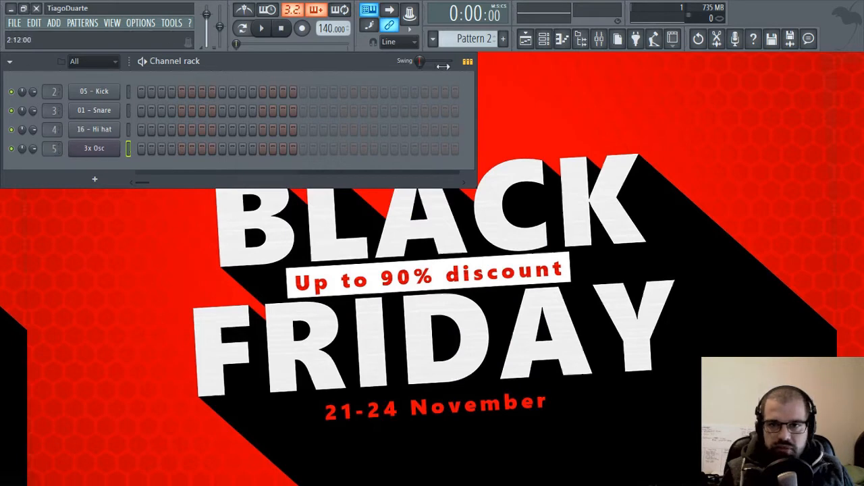
click(599, 39)
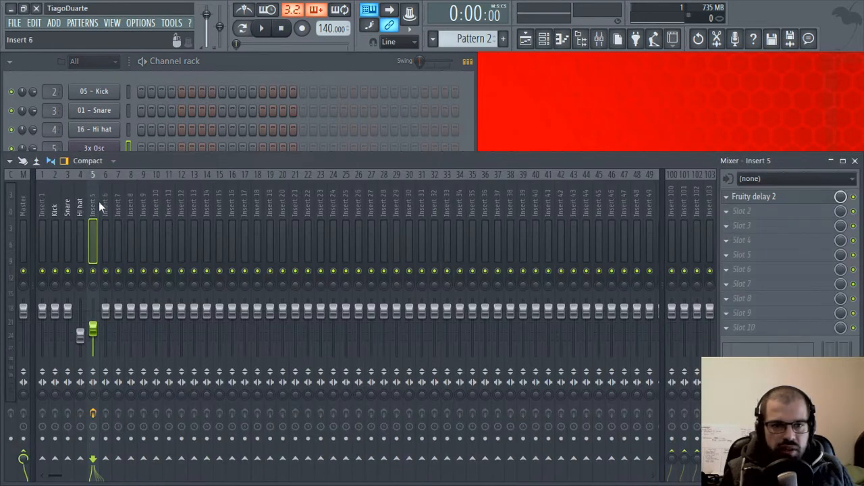
key(z)
drag(94, 328, 95, 321)
key(z)
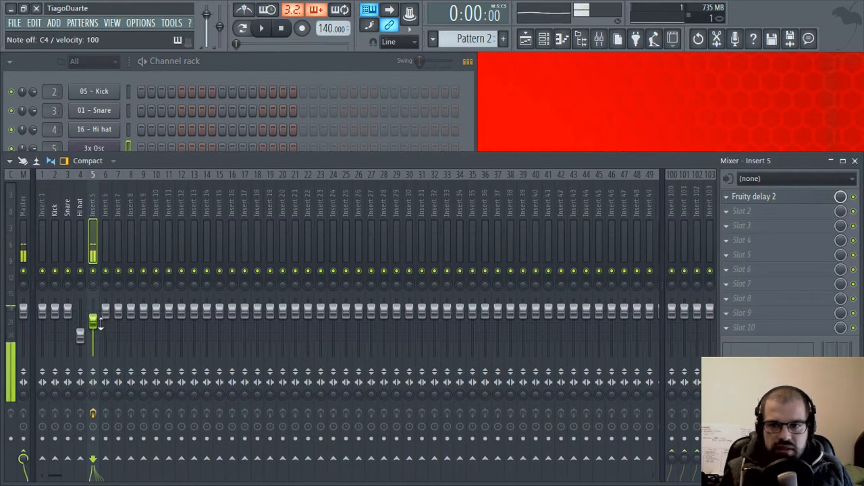
Remove Fruity delay 2 from mixer Insert 5 and load the Fruity WaveShaper distortion in effect slot 1.
click(726, 196)
mouse_move(763, 210)
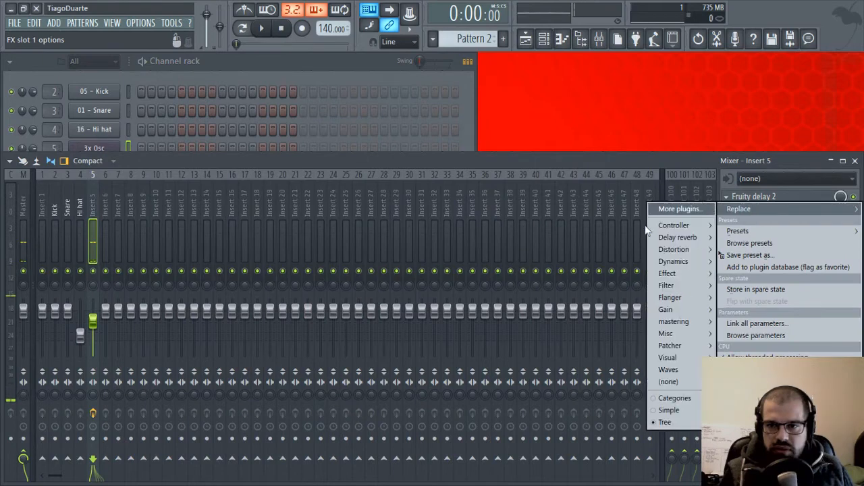
click(678, 383)
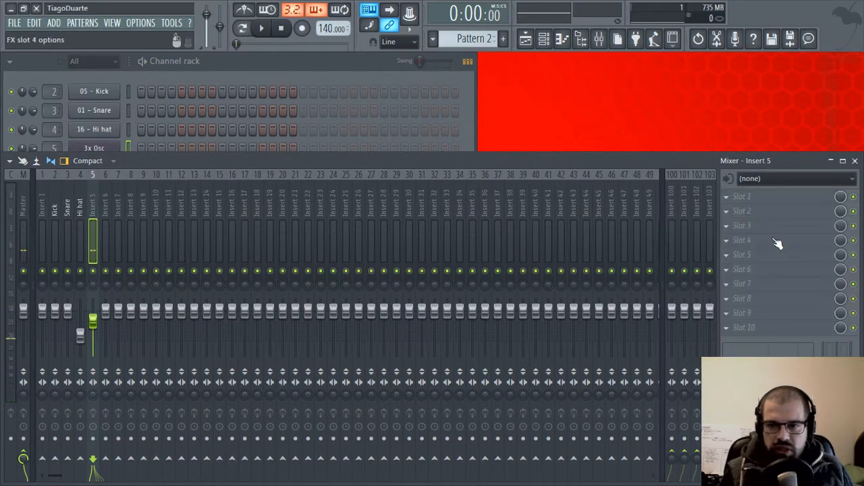
click(743, 197)
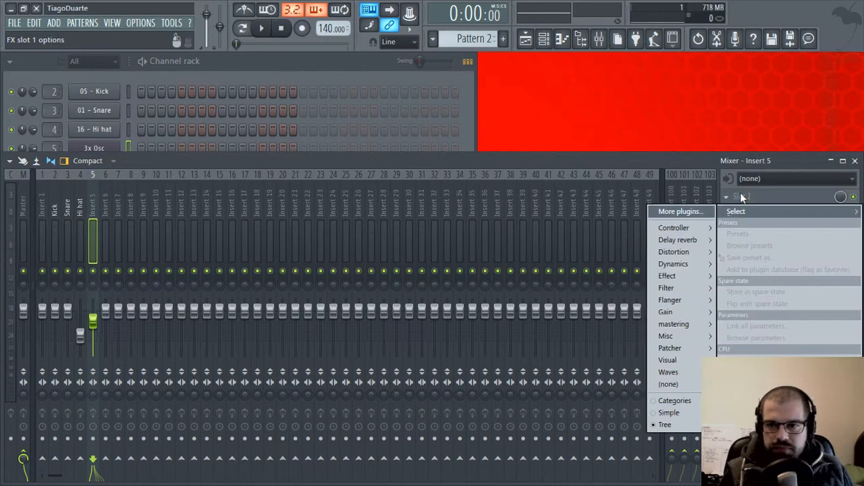
mouse_move(680, 289)
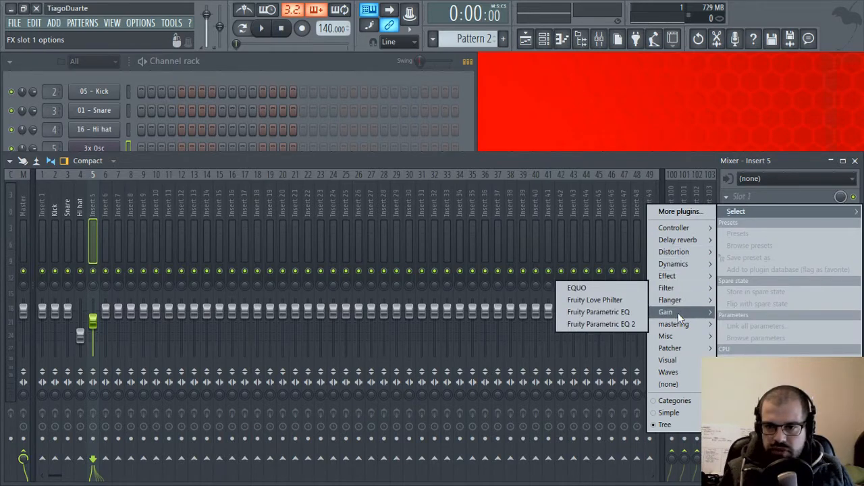
mouse_move(683, 328)
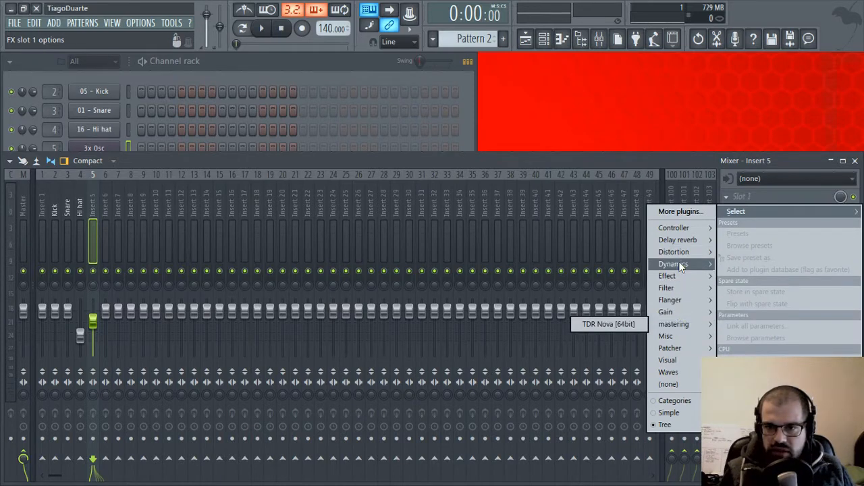
mouse_move(678, 252)
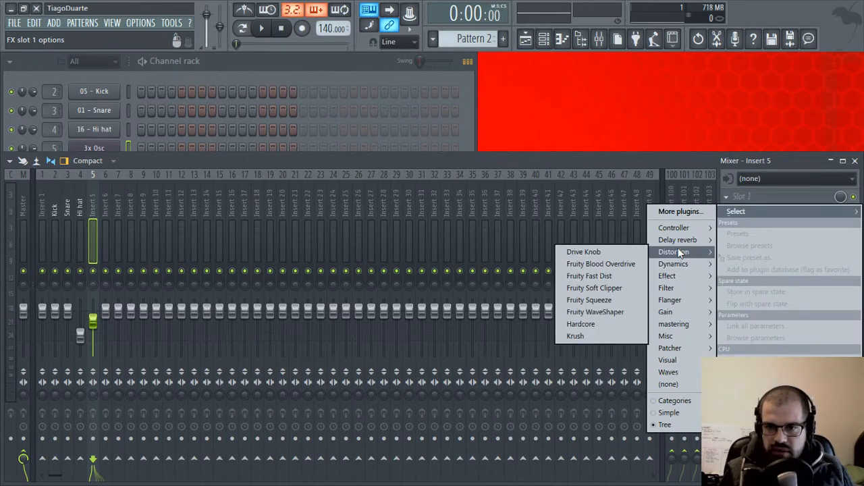
click(614, 313)
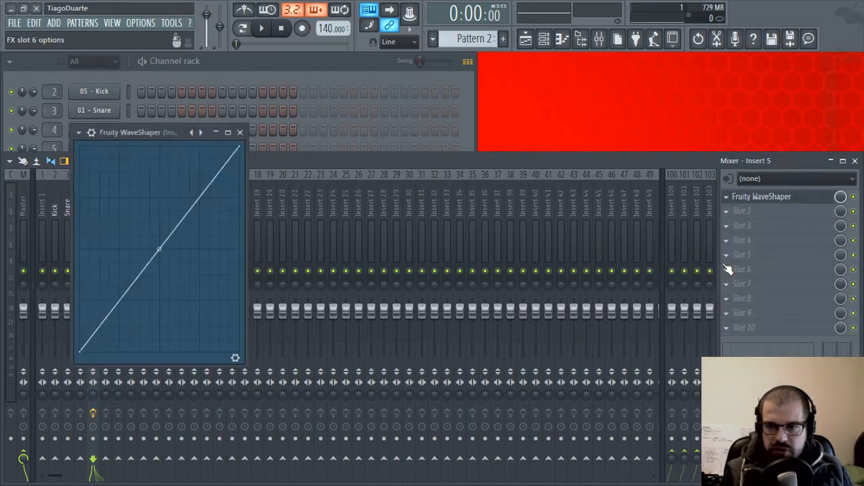
Load the FidelityEQ effect in slot 2 of Insert 5, after the waveshaper.
click(752, 210)
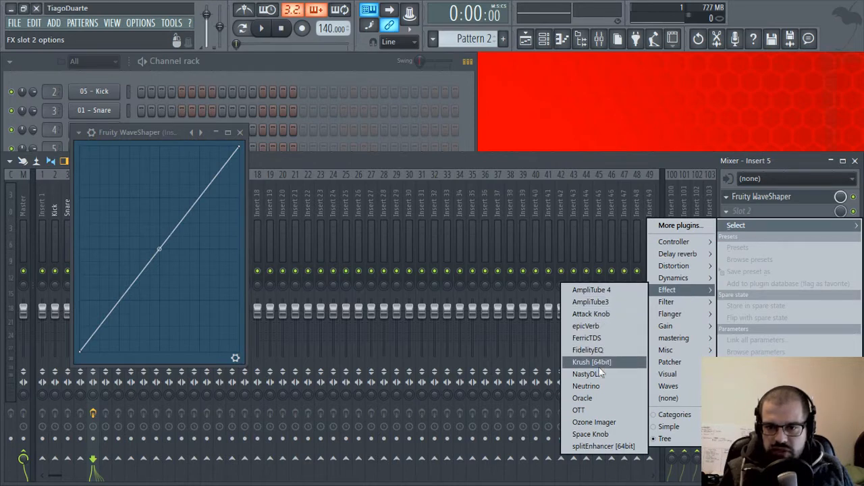
click(596, 350)
drag(350, 149, 700, 198)
click(756, 227)
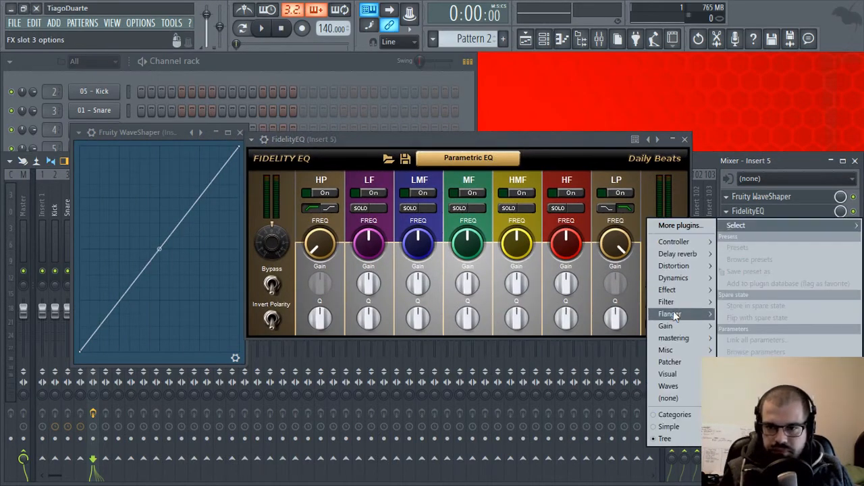
mouse_move(678, 302)
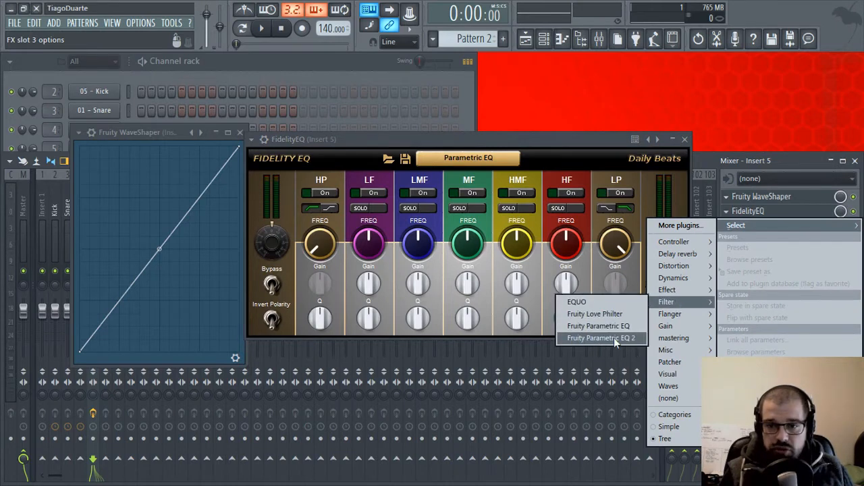
click(539, 131)
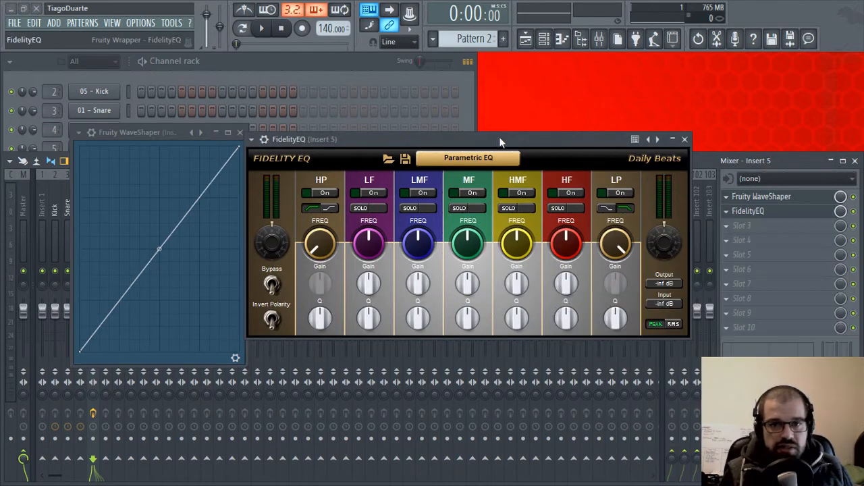
mouse_move(481, 141)
mouse_down()
mouse_move(539, 147)
mouse_move(489, 133)
mouse_up()
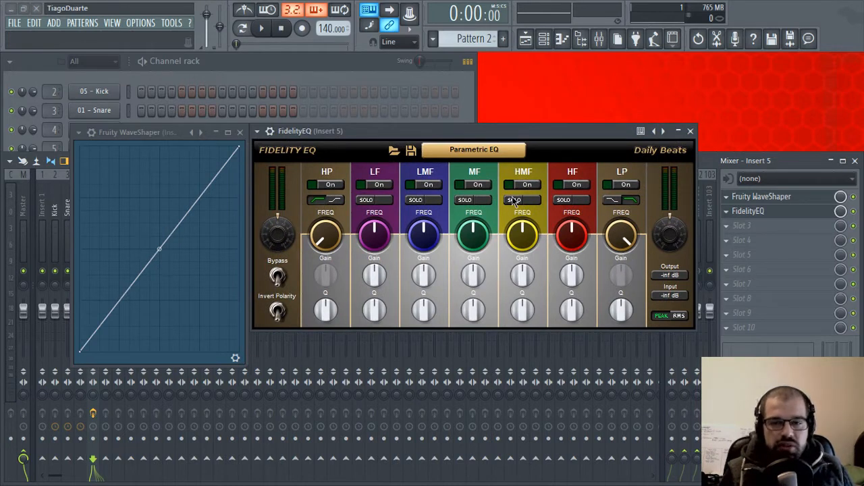
click(168, 134)
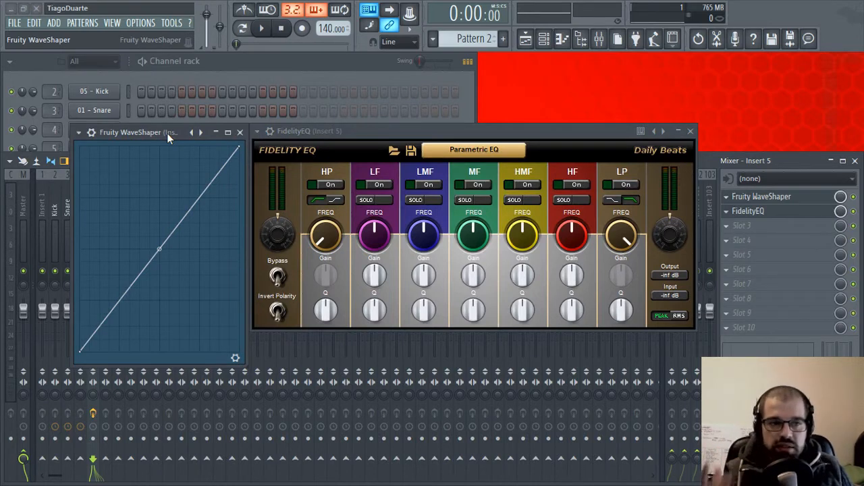
click(342, 130)
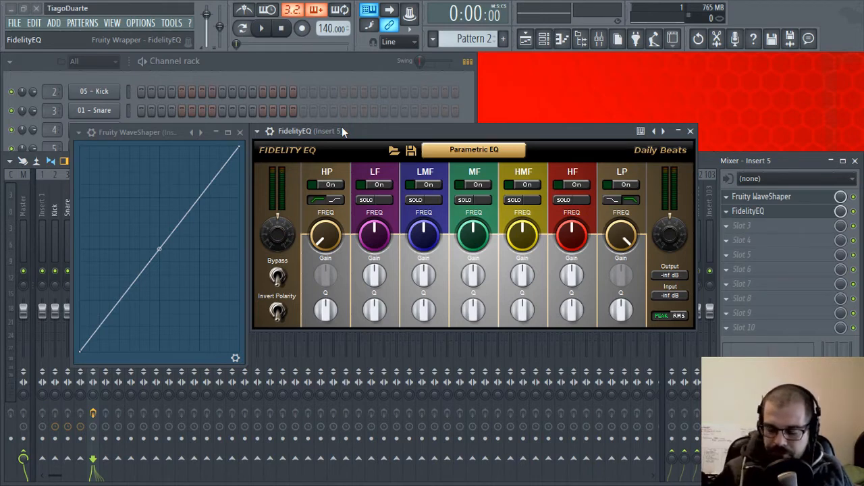
click(140, 130)
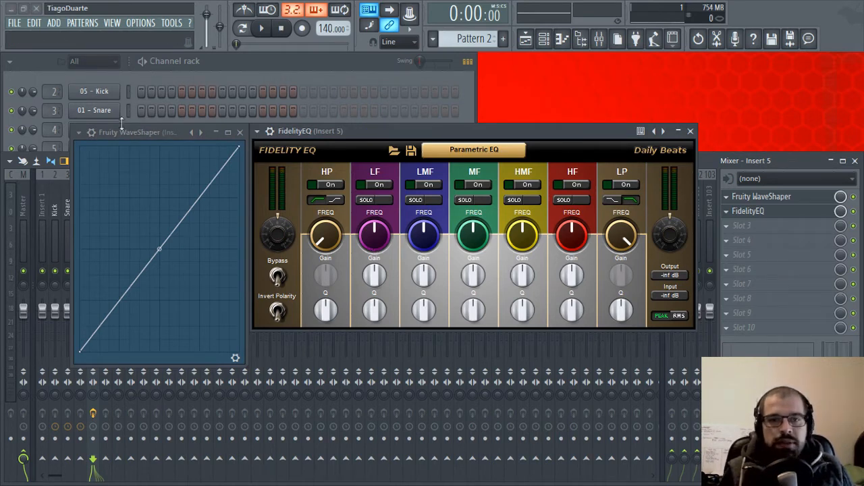
Play test notes around C4 through the unshaped Fruity WaveShaper and FidelityEQ, and move the waveshaper window clear of the Insert 5 track.
click(142, 133)
key(z)
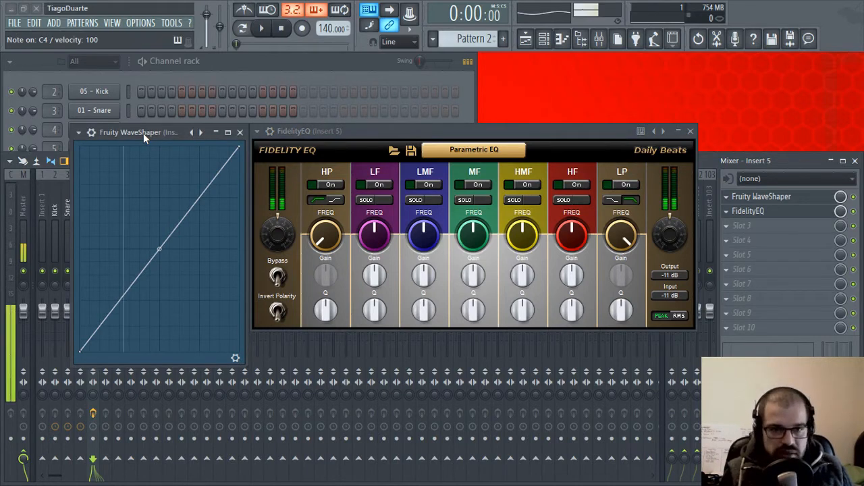
key(d)
key(v)
key(v)
key(d)
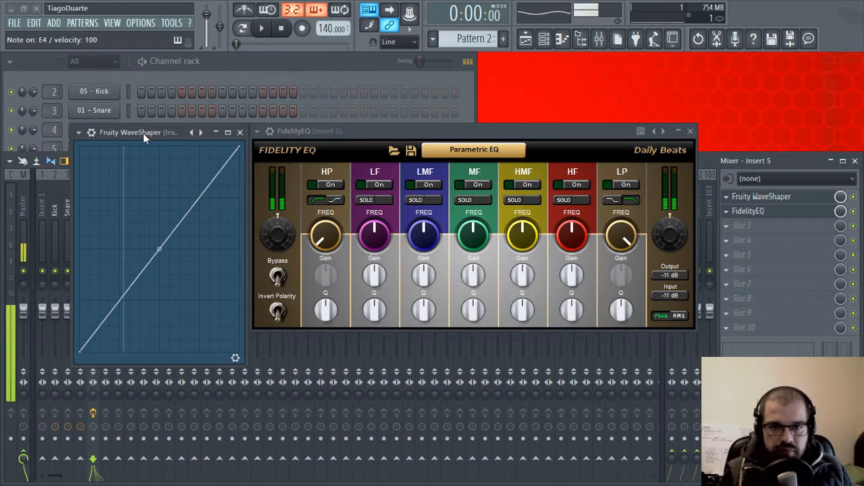
key(v)
key(d)
key(z)
key(b)
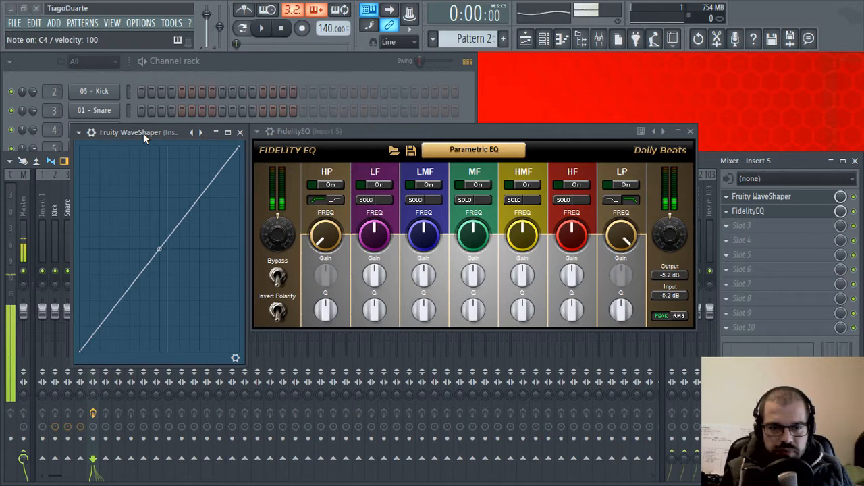
key(z)
key(z)
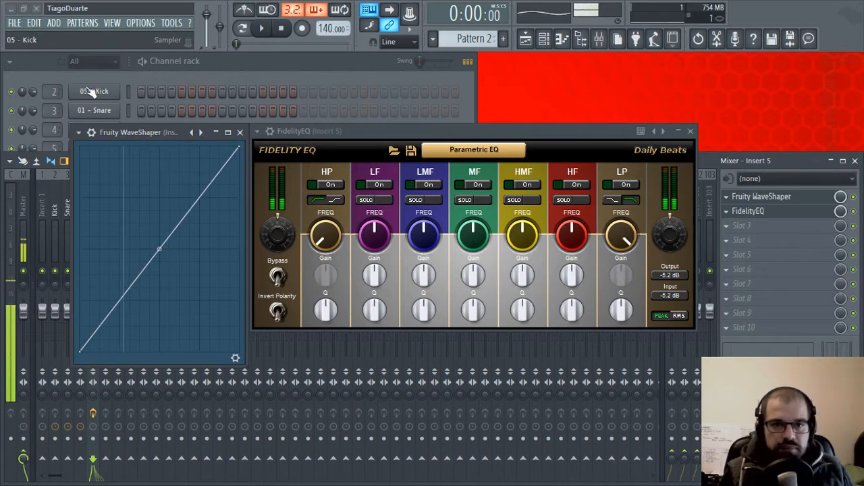
key(z)
drag(145, 134, 532, 208)
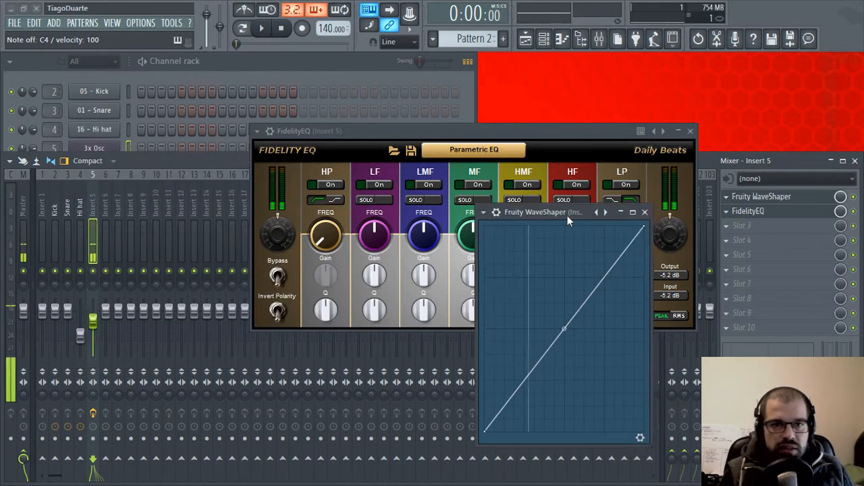
Draw a C4 note about one bar long at the start of the 3x Osc piano roll and audition it on loop.
click(304, 82)
right_click(108, 155)
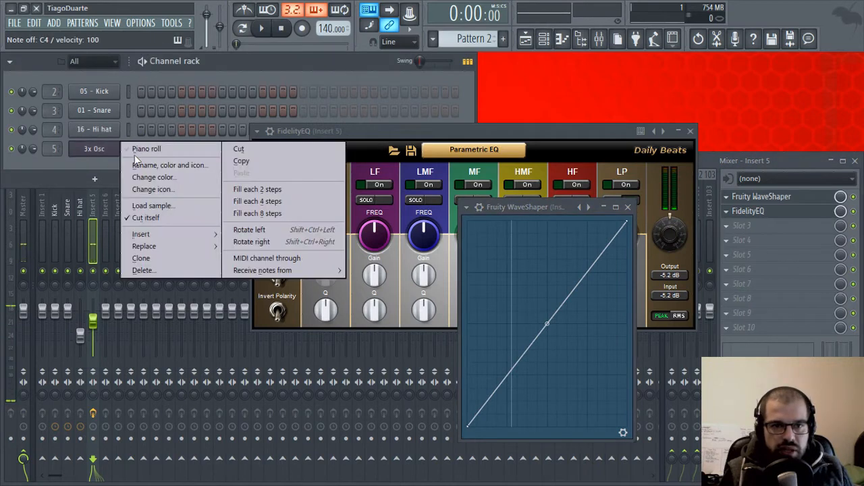
click(134, 150)
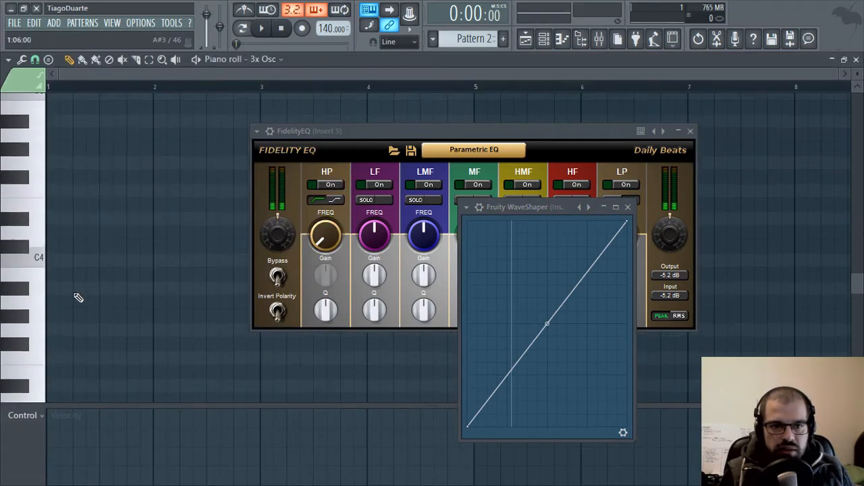
click(66, 261)
drag(56, 261, 151, 263)
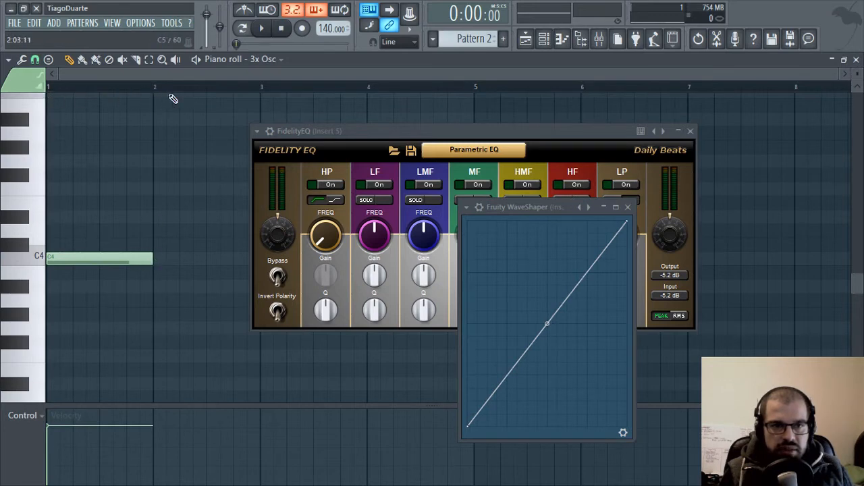
click(261, 28)
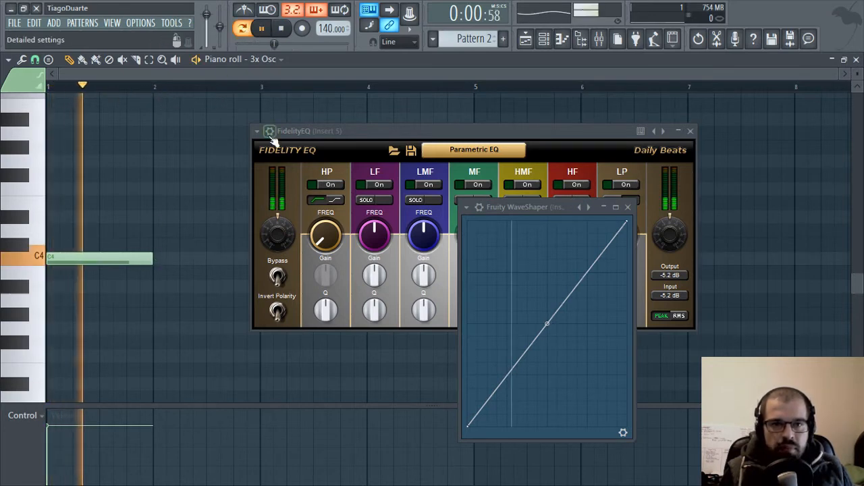
key(space)
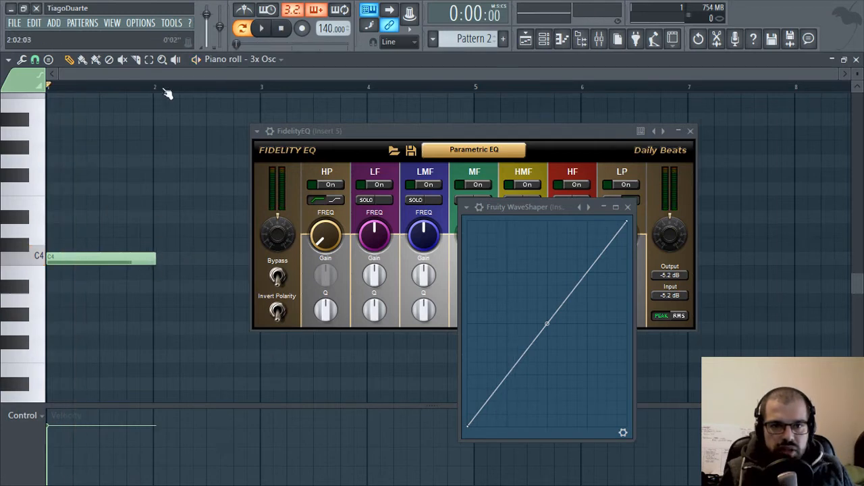
key(space)
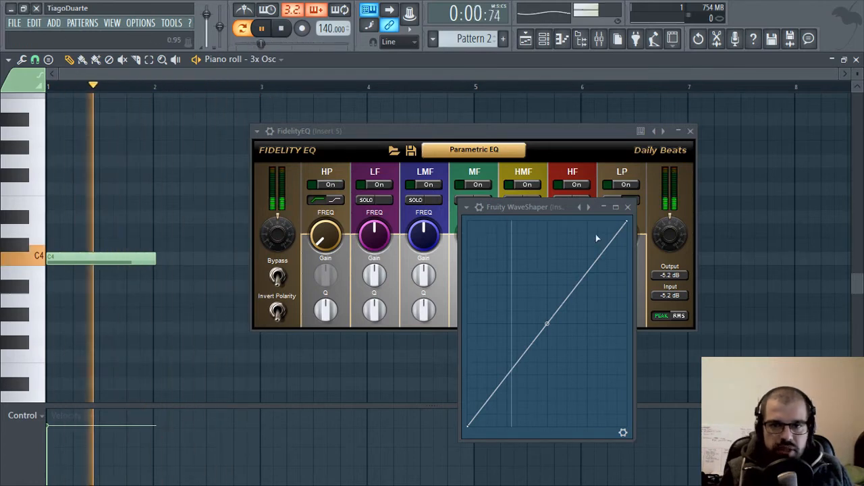
Move the Fruity WaveShaper window off FidelityEQ, enable the equalizer's LP band and lower its frequency.
drag(545, 208, 225, 99)
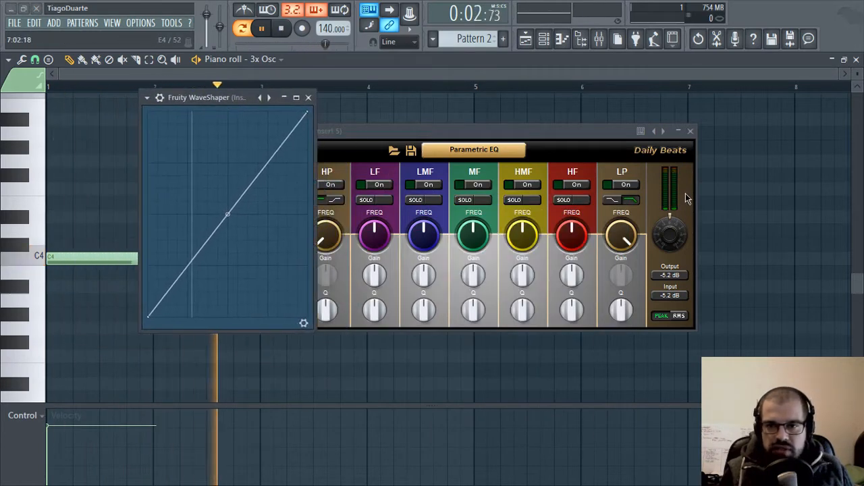
click(625, 185)
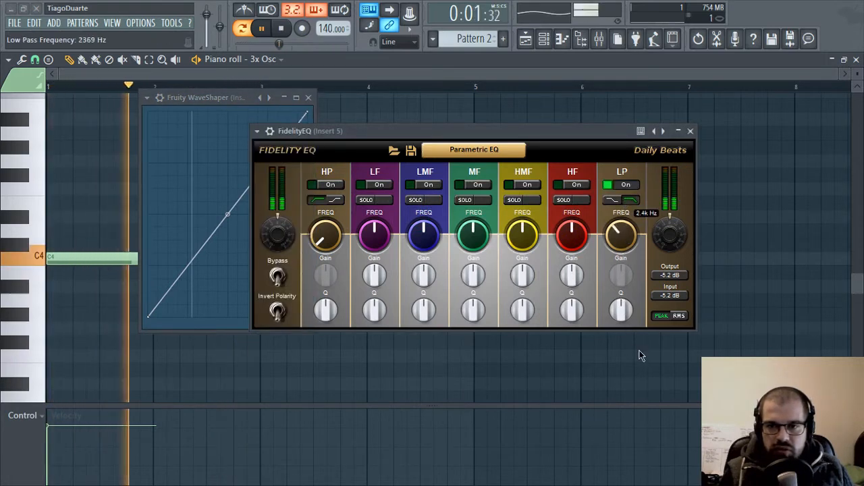
Show the Fruity WaveShaper controls, adjust the pre and post gain, and add a curve point just above the centre.
click(218, 100)
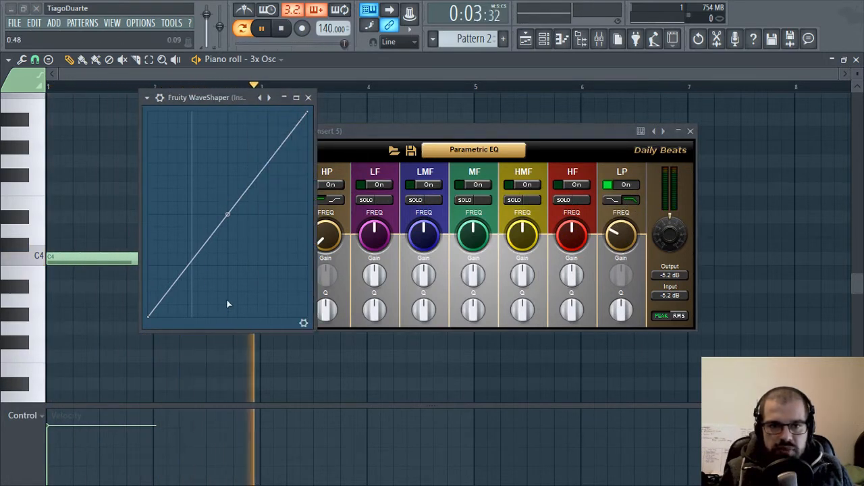
click(304, 323)
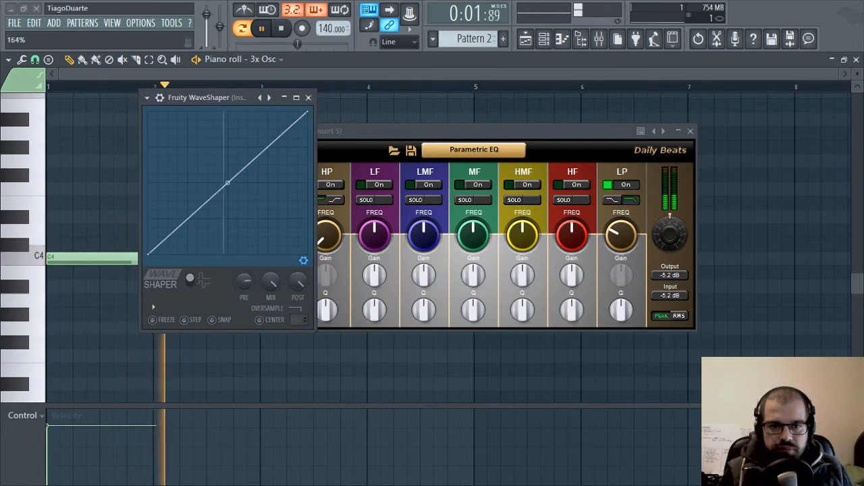
right_click(239, 172)
drag(295, 282, 295, 303)
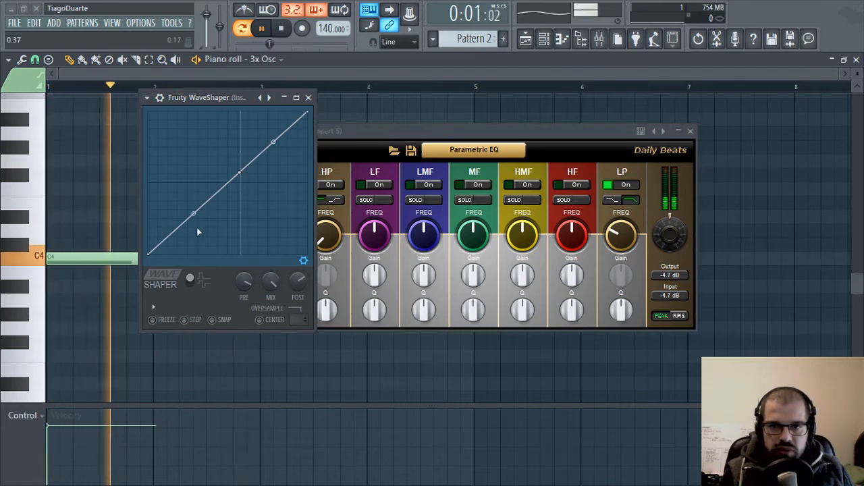
Add a point in the lower half of the waveshaper curve and bend the segments on both sides of it upward.
right_click(199, 208)
drag(200, 209, 173, 222)
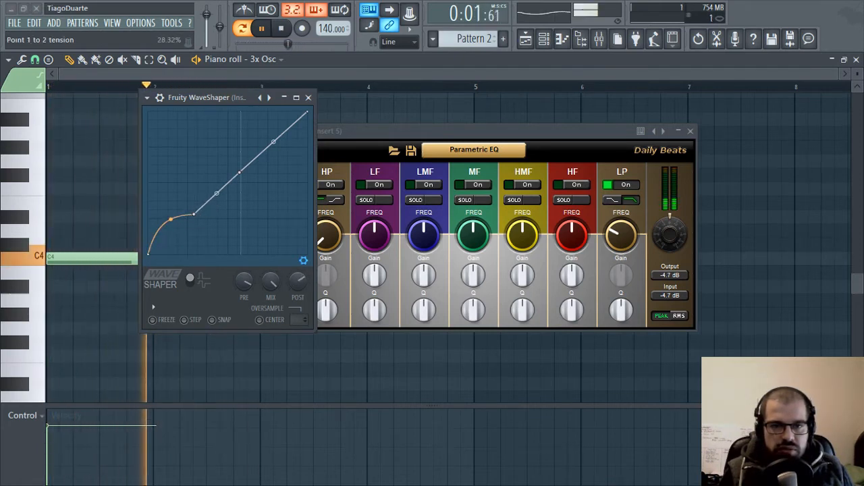
drag(216, 194, 216, 207)
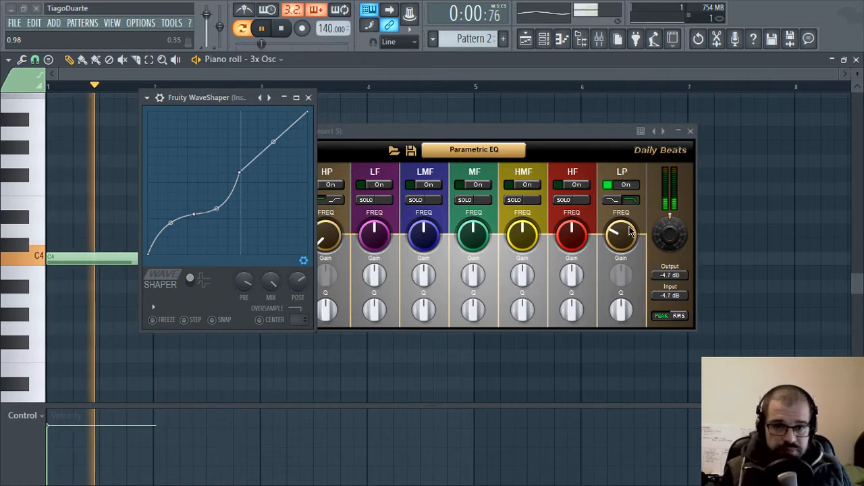
drag(215, 212, 216, 180)
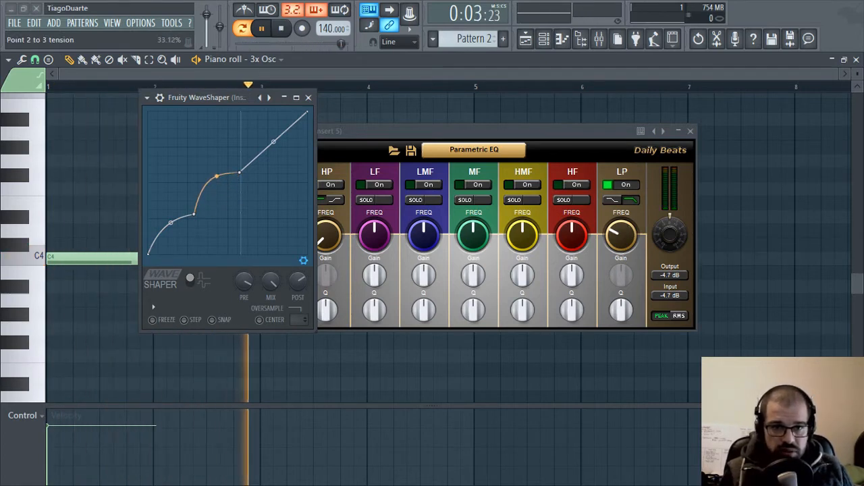
Add two more points around the lower bend of the waveshaper curve, shaping a small raised step followed by a flat dip.
right_click(177, 220)
mouse_move(181, 224)
mouse_down()
mouse_move(178, 243)
mouse_move(177, 192)
mouse_move(161, 241)
mouse_move(183, 208)
mouse_up()
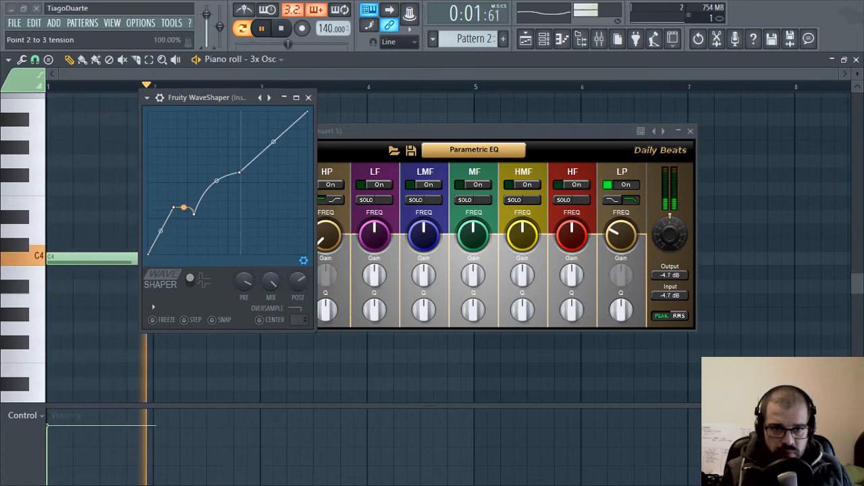
right_click(202, 196)
mouse_move(202, 195)
mouse_down()
mouse_move(217, 207)
mouse_move(218, 197)
mouse_up()
mouse_move(218, 196)
mouse_down()
mouse_move(212, 146)
mouse_move(228, 162)
mouse_move(228, 212)
mouse_move(214, 254)
mouse_move(222, 234)
mouse_move(212, 205)
mouse_up()
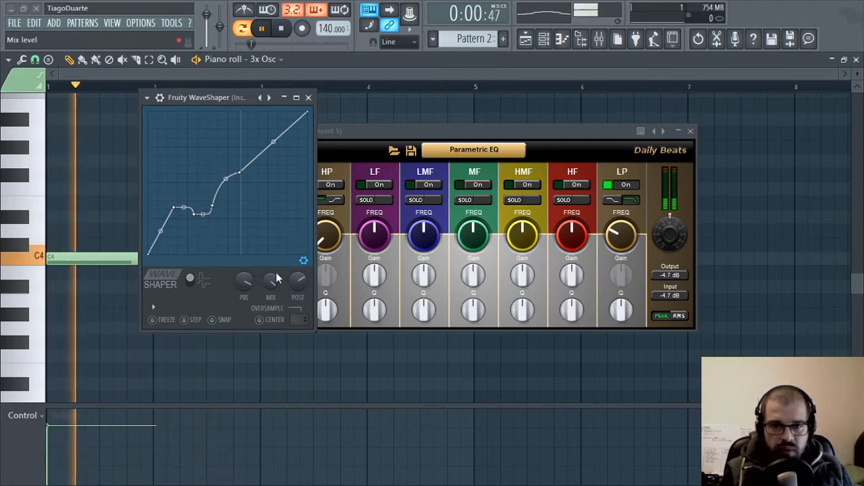
Set the Fruity WaveShaper mix to 47% and the FidelityEQ low-pass frequency to 657 Hz, closing both effect windows.
drag(277, 278, 272, 309)
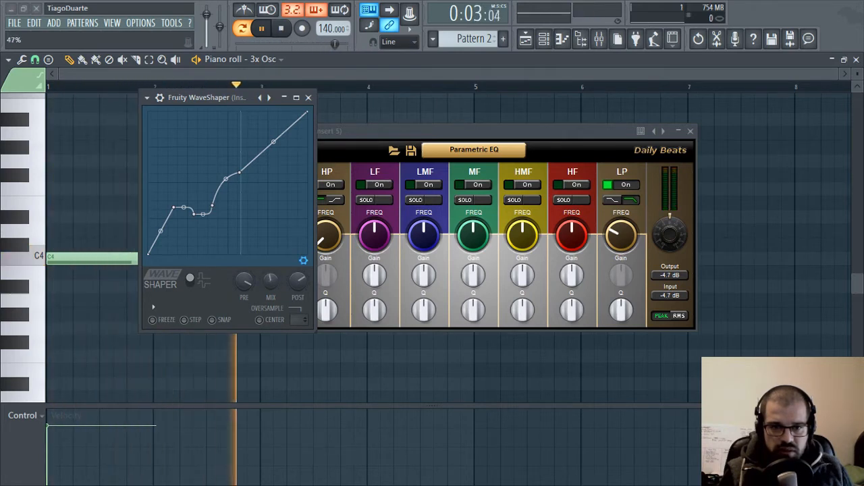
click(308, 98)
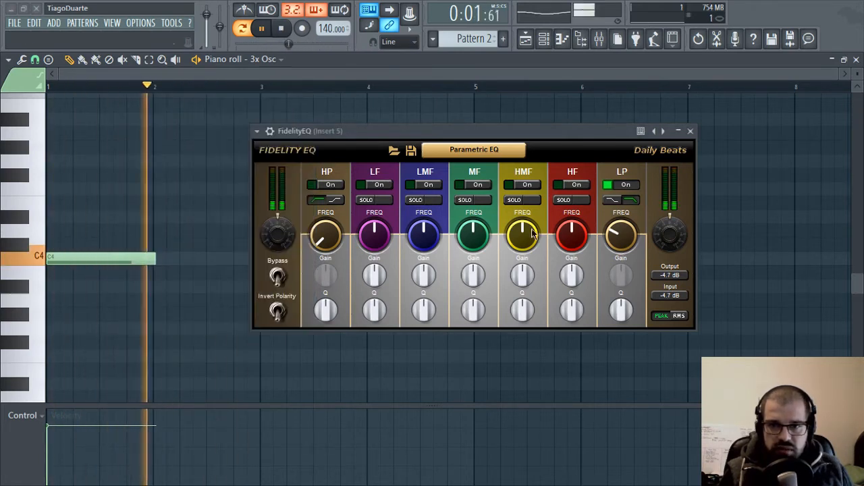
mouse_move(624, 247)
mouse_down()
mouse_move(627, 267)
mouse_move(619, 233)
mouse_up()
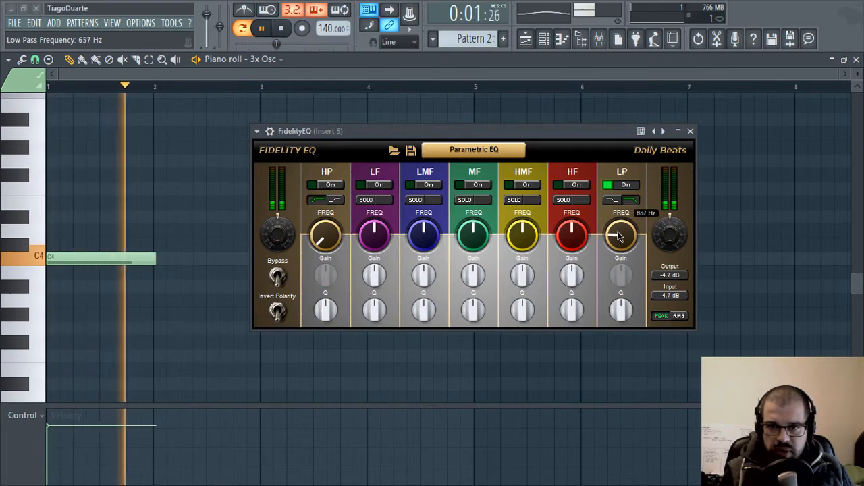
click(690, 131)
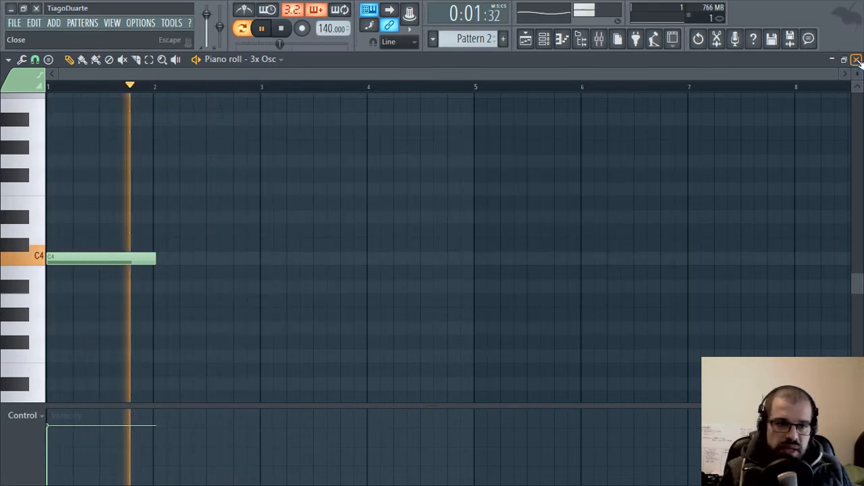
Close the piano roll, open the 3x Osc instrument and switch oscillator 1 to the rounded saw shape.
click(856, 60)
click(111, 154)
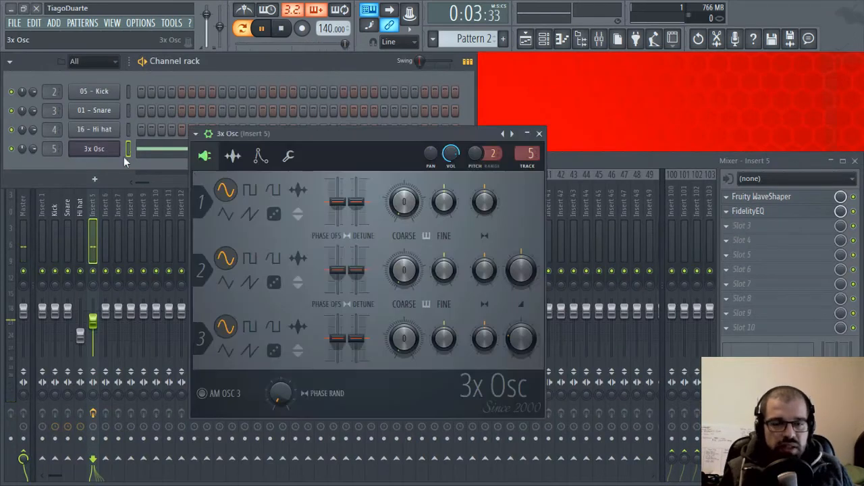
key(space)
drag(302, 131, 408, 134)
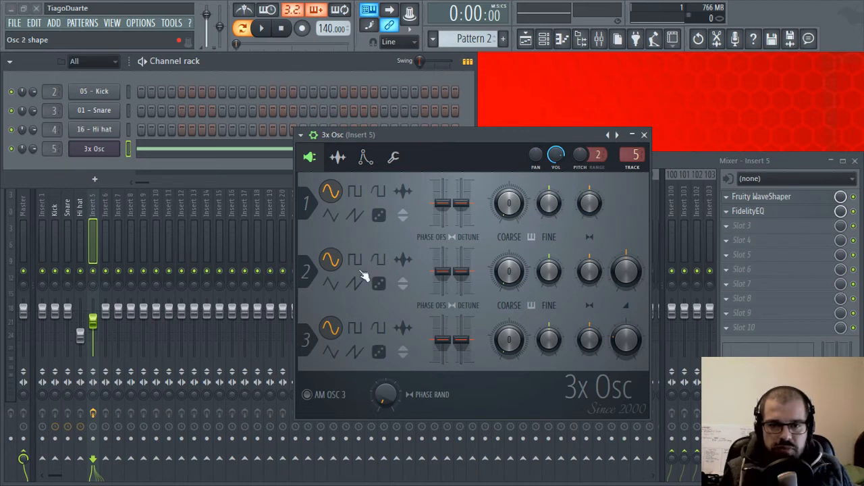
click(355, 192)
key(space)
click(379, 192)
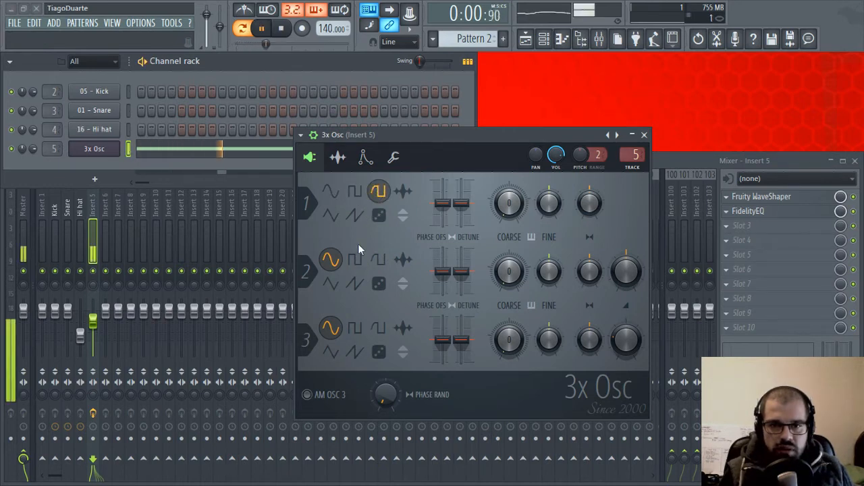
Try the rounded saw on oscillator 2 while the note loops, settle on the square shape and stop playback.
click(355, 260)
click(379, 260)
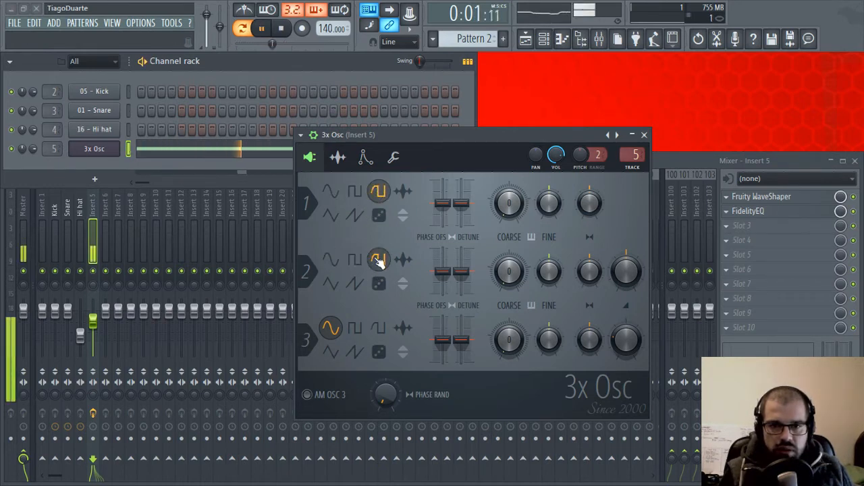
click(352, 261)
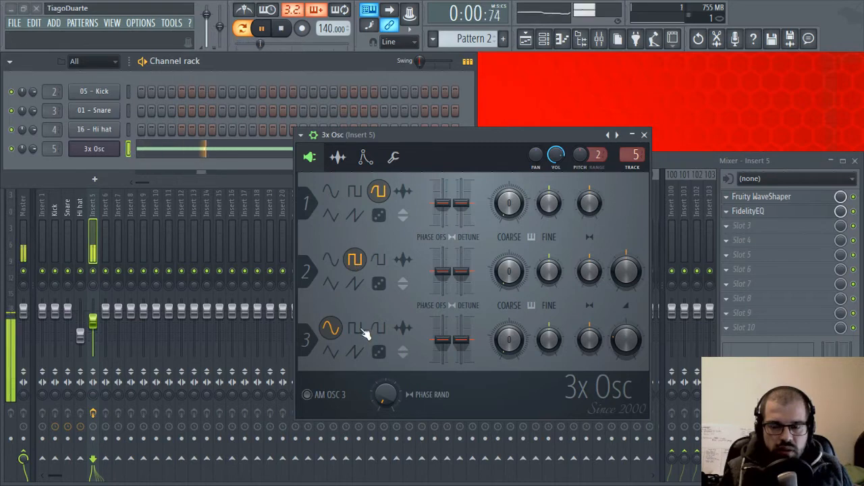
drag(427, 136, 424, 112)
key(space)
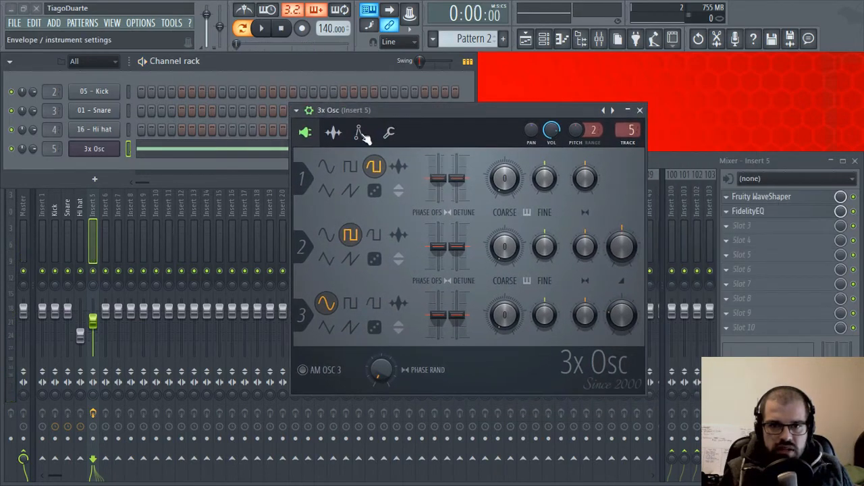
Remove attack and hold from the 3x Osc volume envelope and reduce its decay and sustain for a fast fall.
click(361, 133)
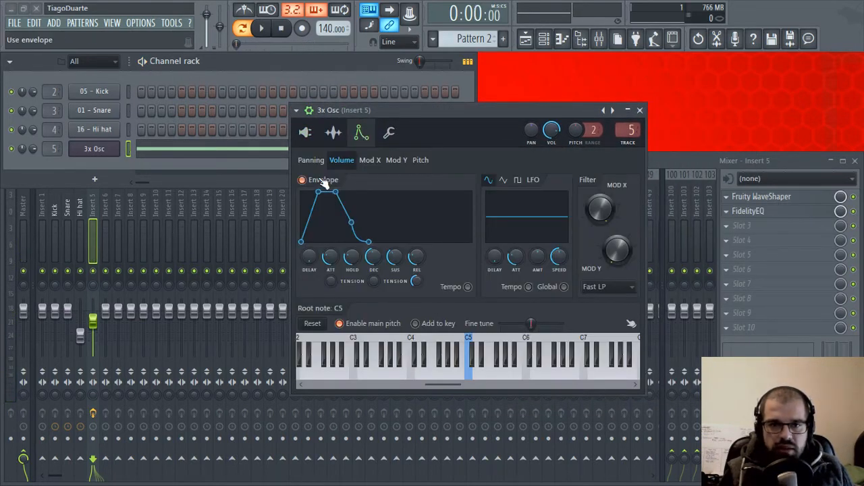
drag(331, 255, 395, 260)
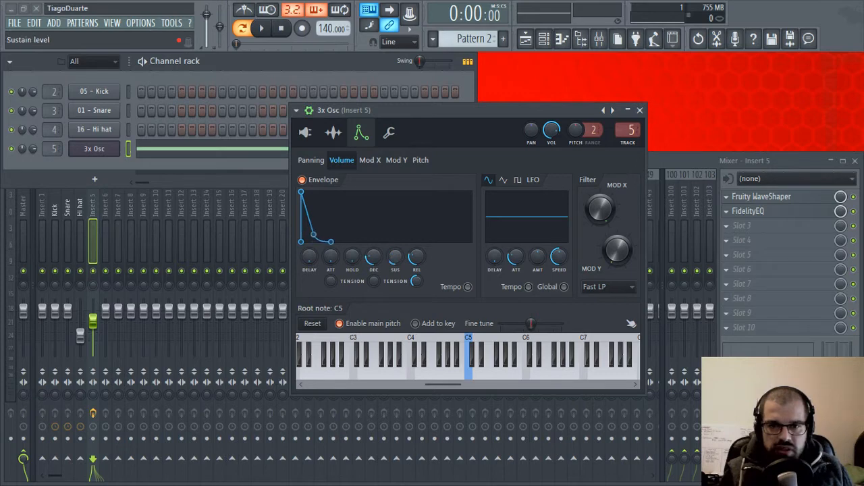
key(space)
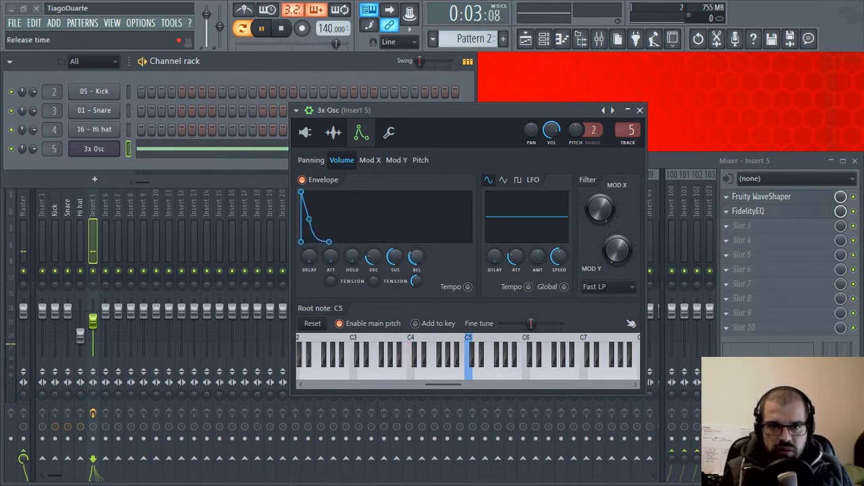
Fine-tune the release time of the volume envelope to slightly longer while replaying the C4 note.
drag(415, 257, 416, 253)
key(space)
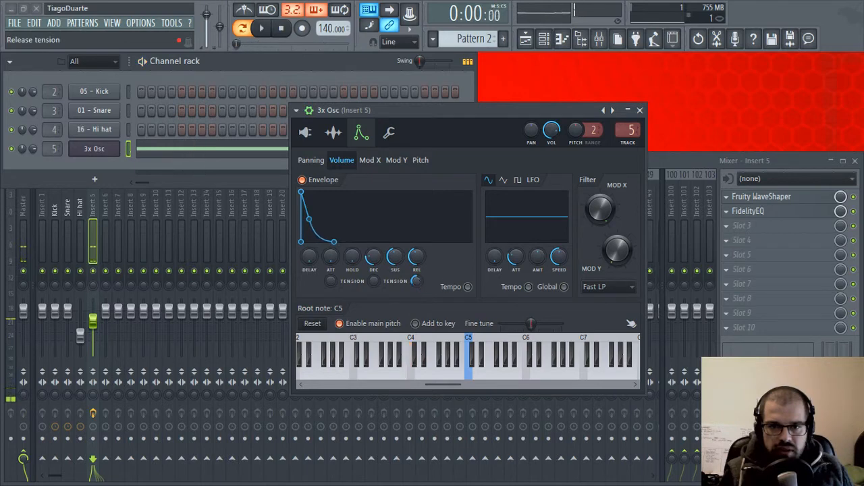
drag(415, 256, 415, 259)
key(space)
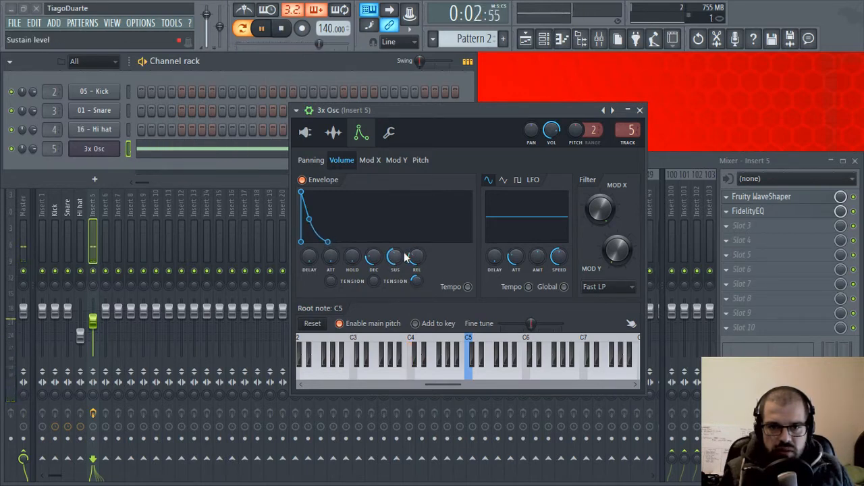
drag(416, 257, 415, 253)
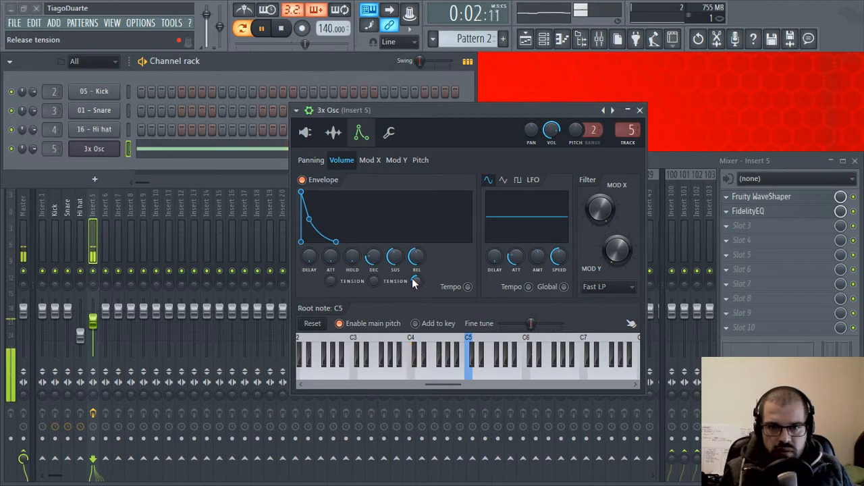
Try different release tensions on the volume envelope, keep the inward-curved release and lengthen the decay slightly.
drag(415, 283, 416, 272)
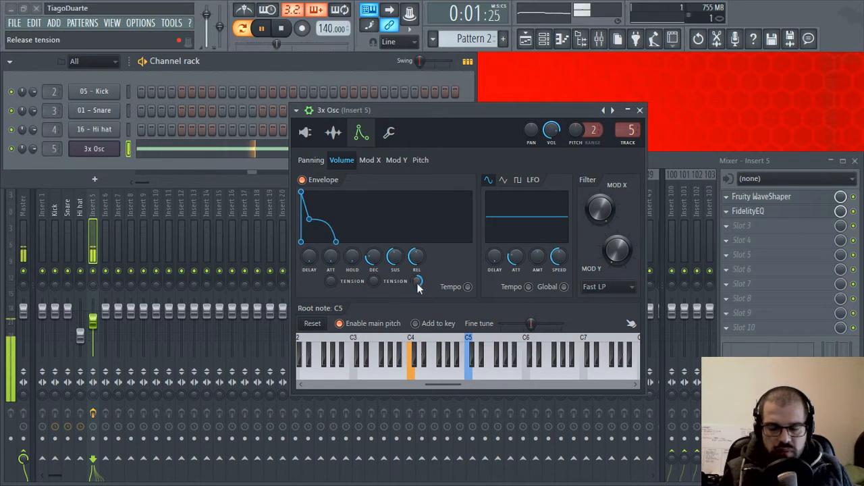
drag(418, 281, 418, 275)
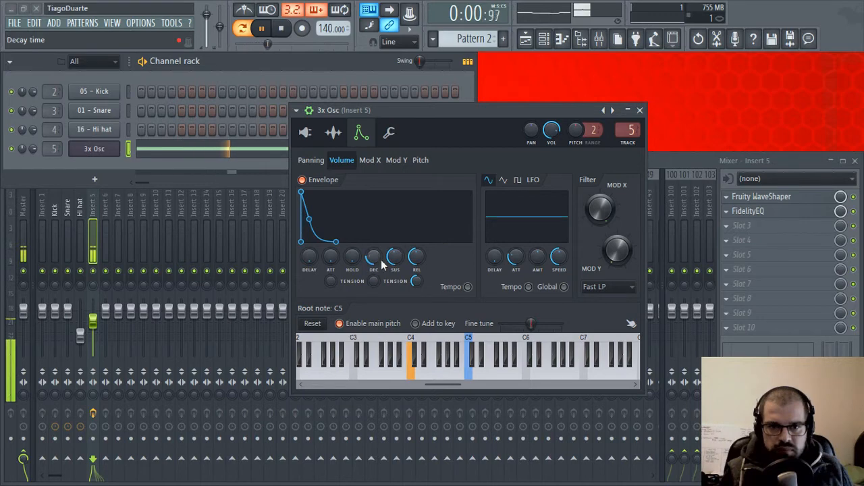
drag(379, 260, 373, 261)
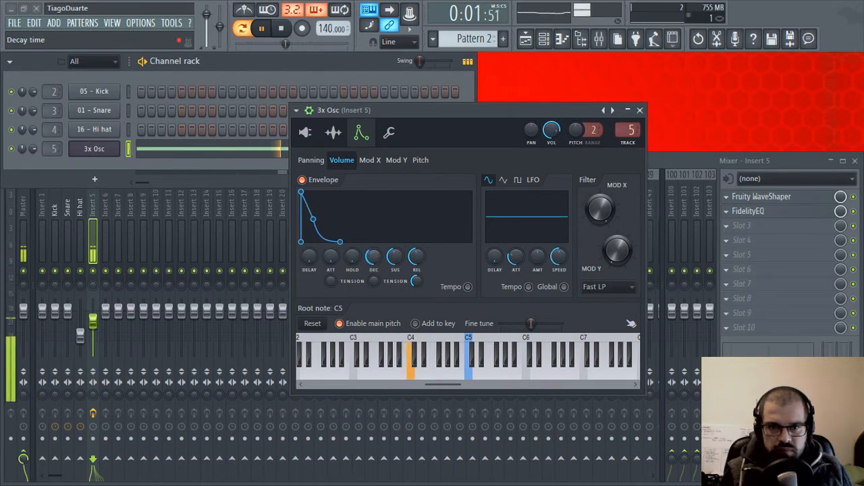
Shorten the decay of the 3x Osc volume envelope while repeatedly replaying the note to compare the sound.
key(space)
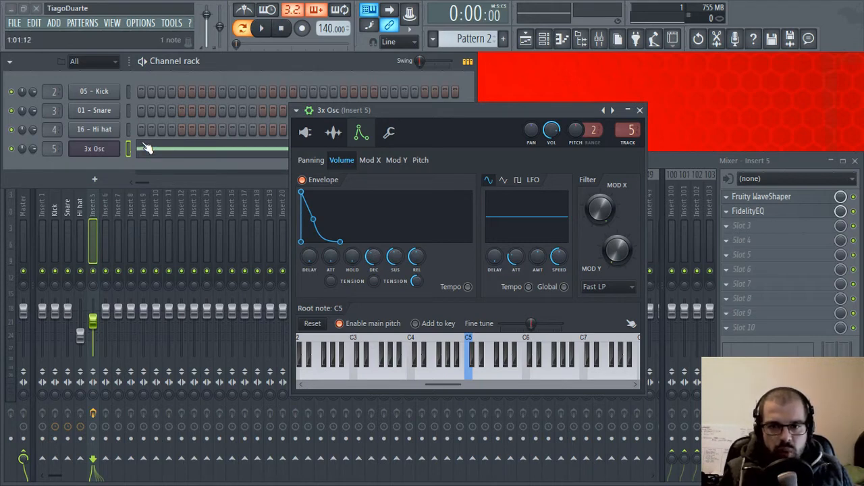
key(space)
key(space)
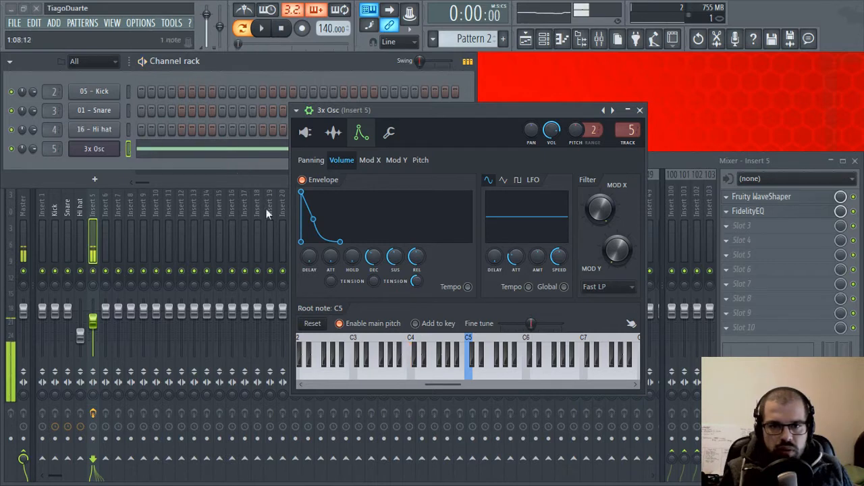
drag(372, 261, 372, 260)
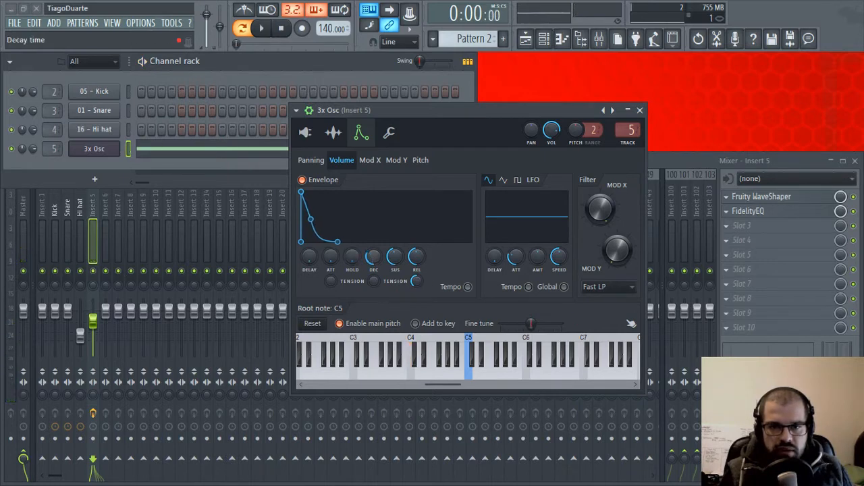
key(space)
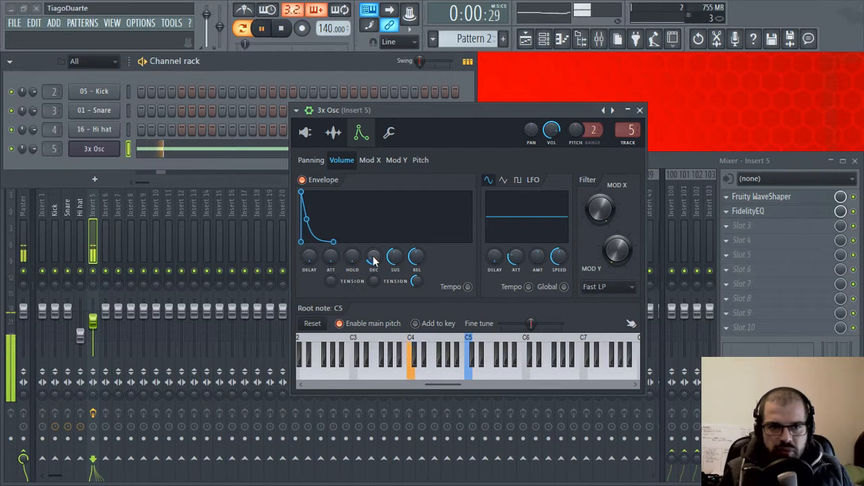
key(space)
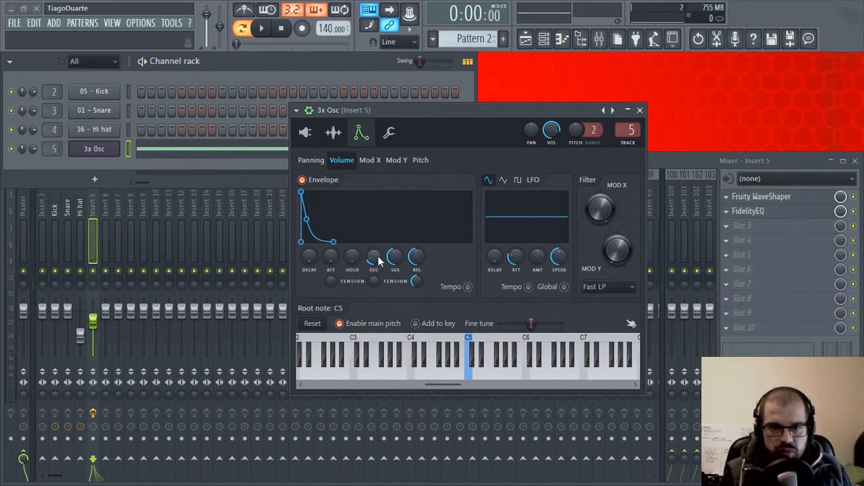
key(space)
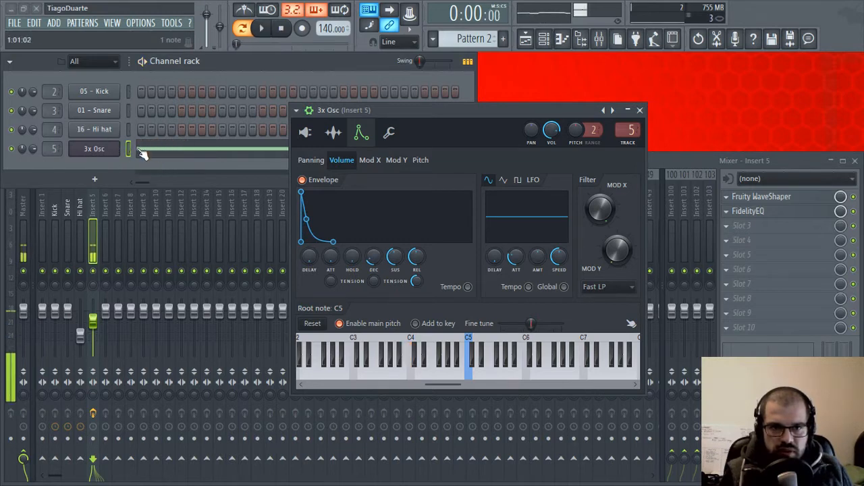
key(space)
key(space)
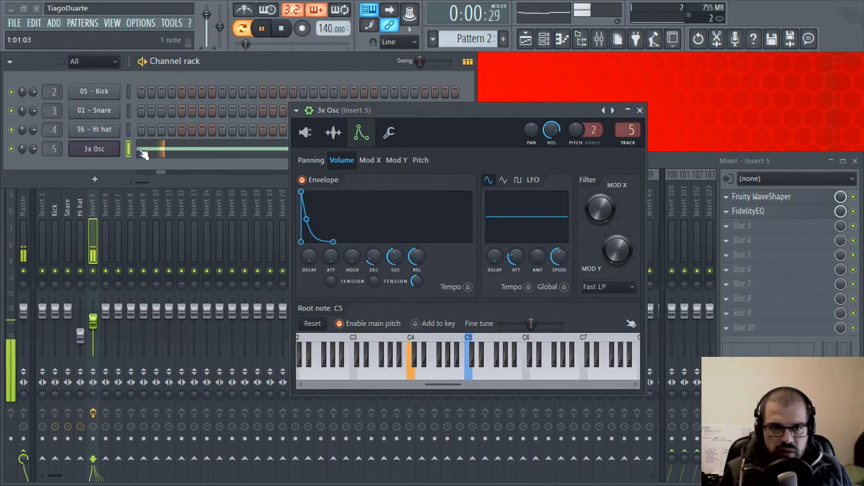
key(space)
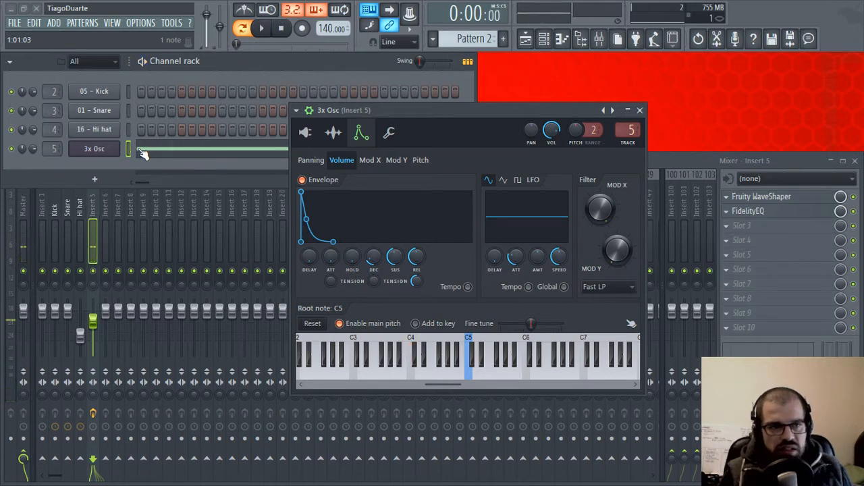
Try a much lower sustain on the volume envelope with longer and shorter decay times while replaying the note.
key(space)
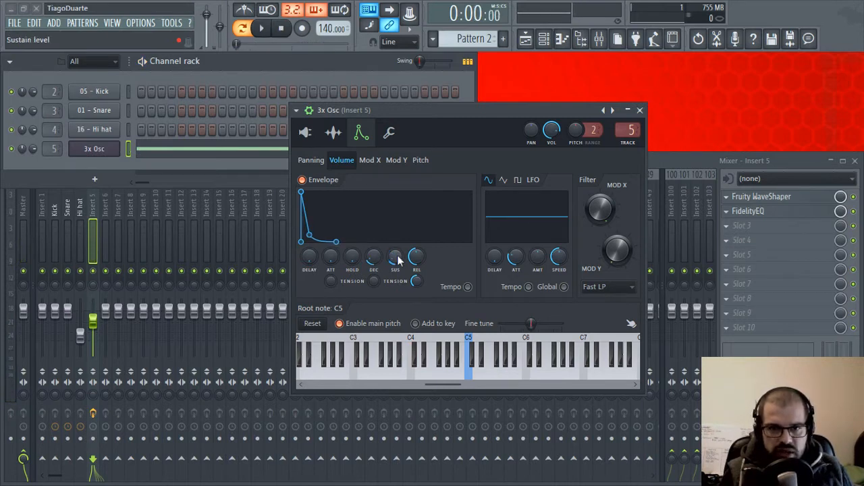
key(space)
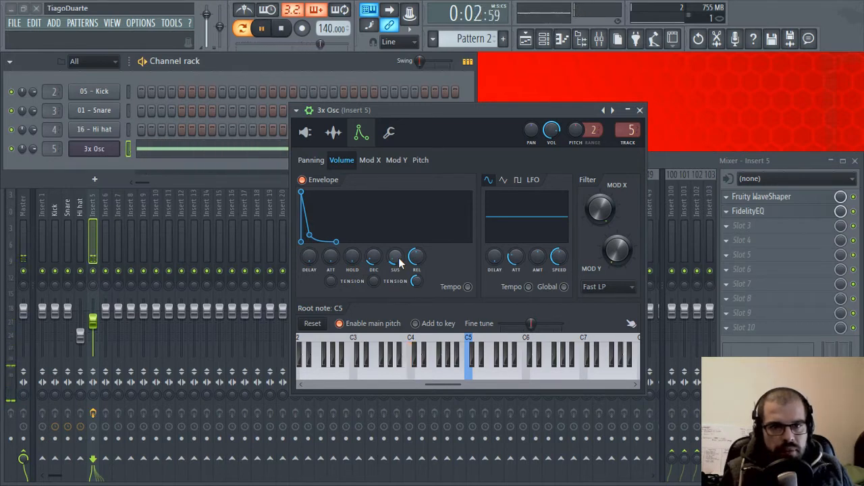
key(space)
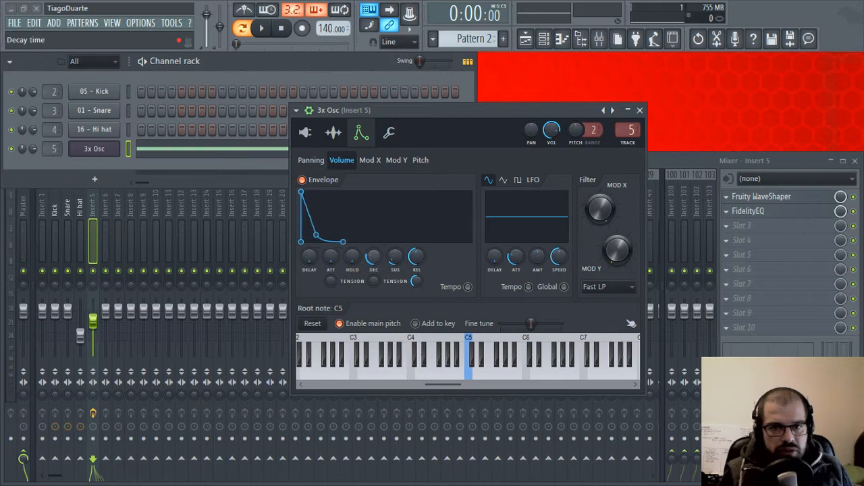
key(space)
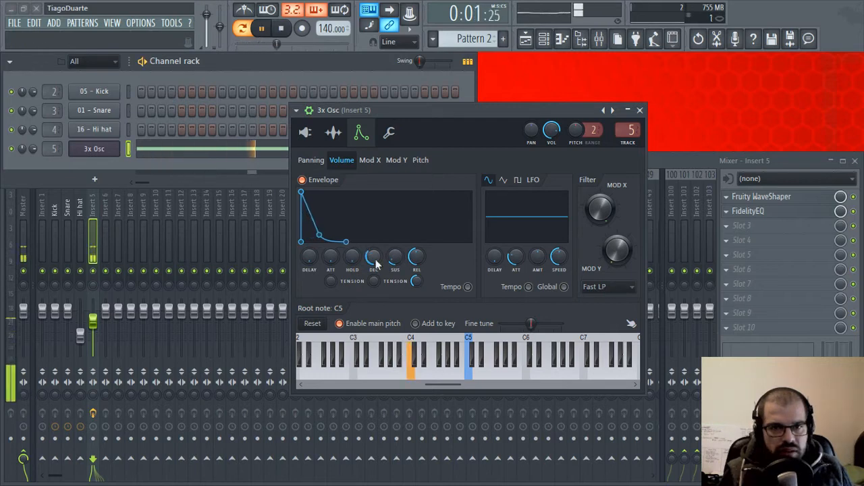
key(space)
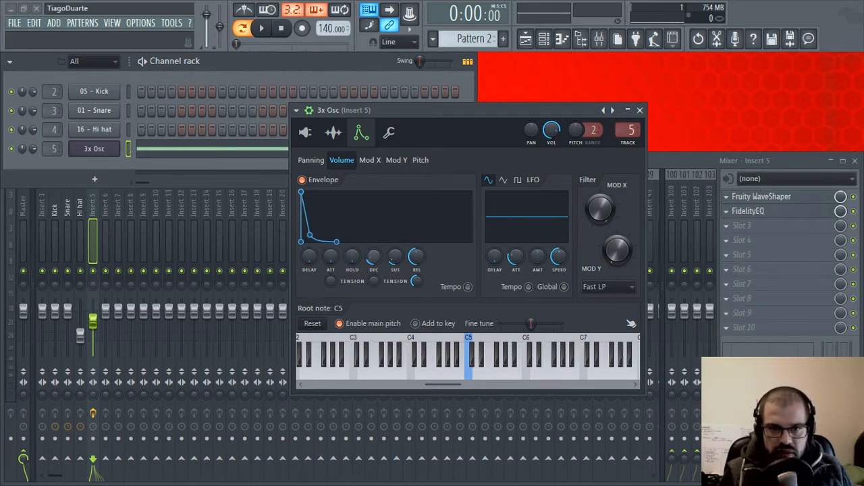
key(space)
key(space)
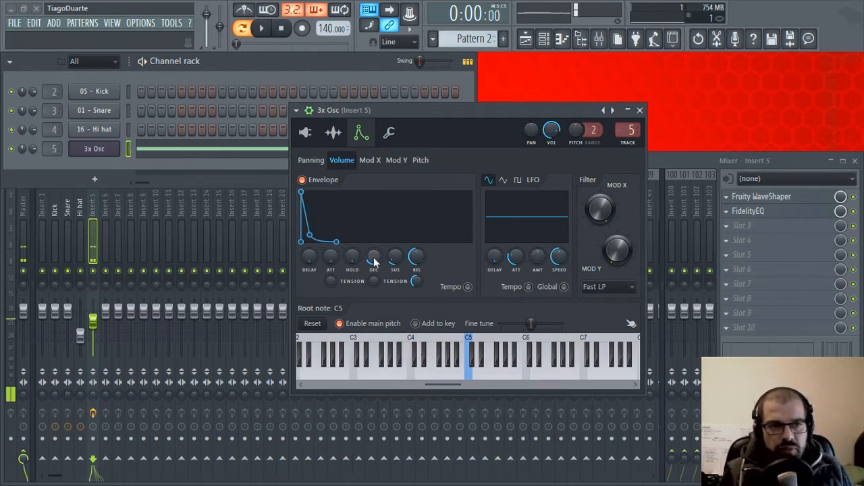
Raise the volume envelope's sustain to mid level with an inward-curved decay, replay the note and close 3x Osc.
key(space)
key(space)
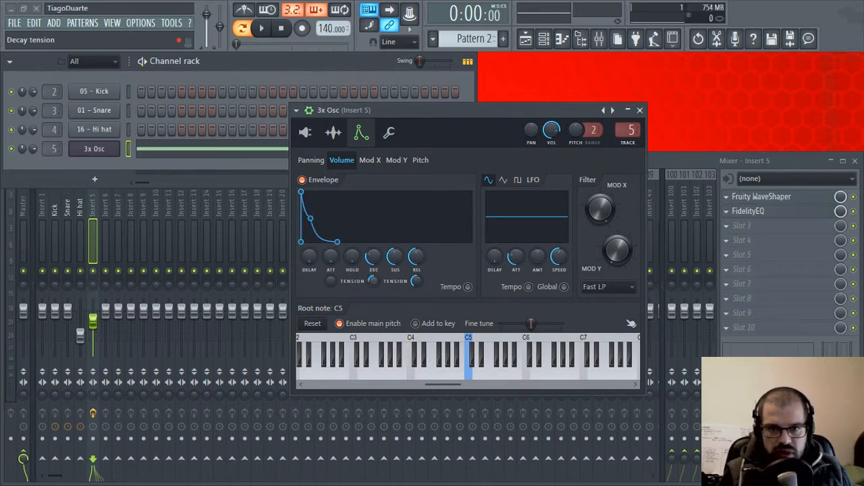
key(space)
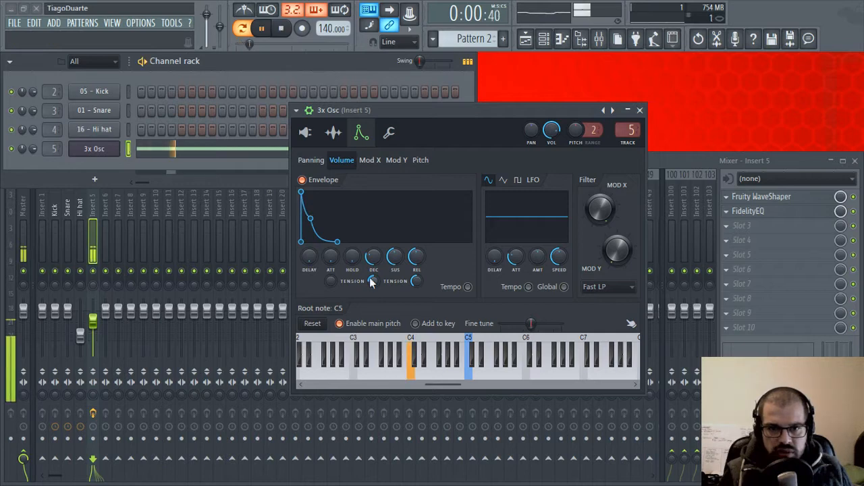
click(640, 110)
key(space)
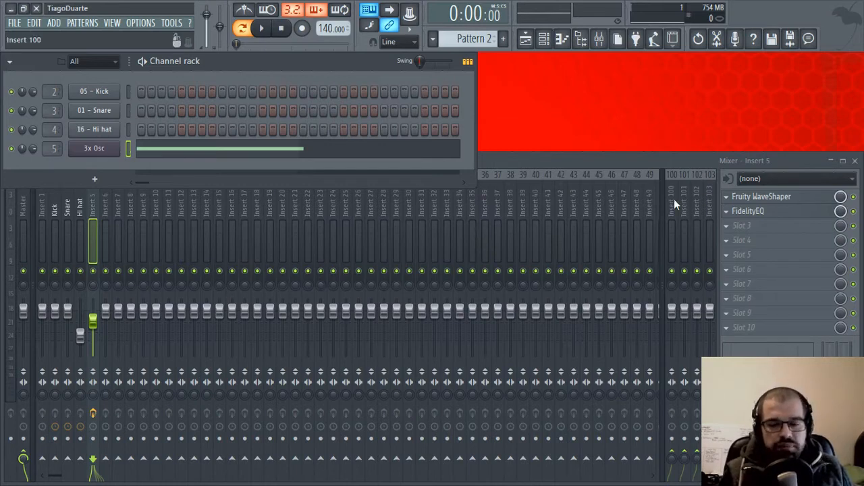
Load Edison into effect slot 3 of mixer Insert 5 and move its window clear of the effect slots.
click(749, 233)
mouse_move(681, 354)
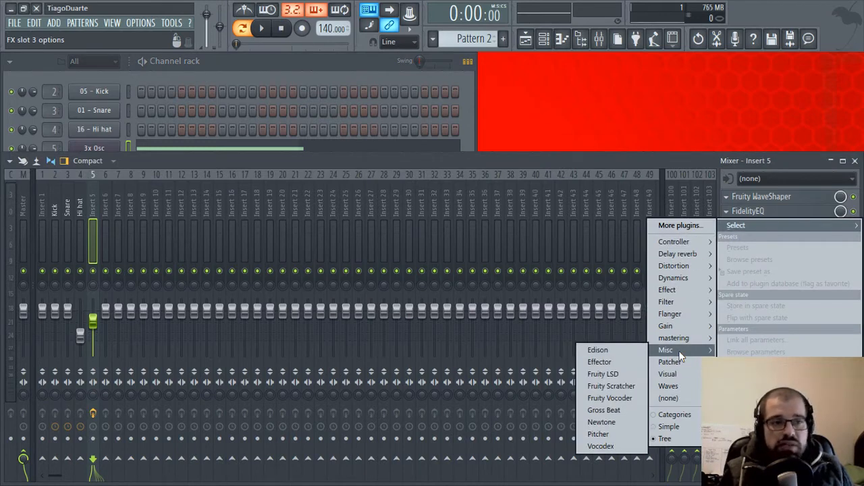
click(610, 350)
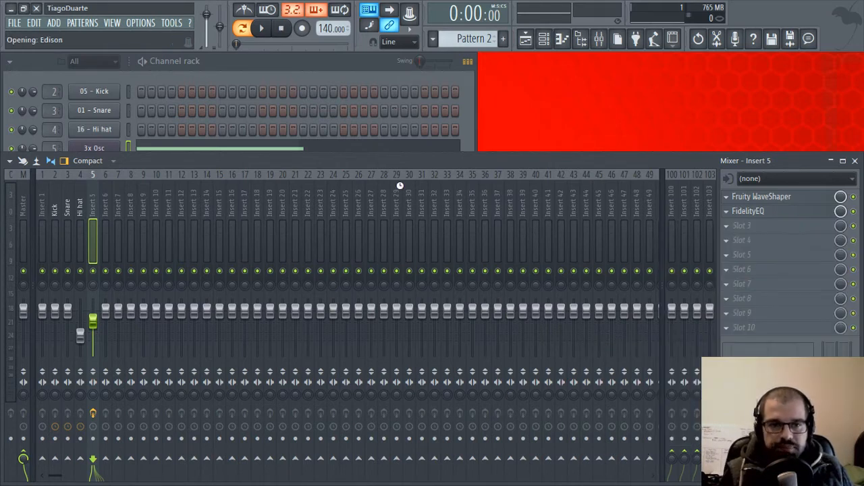
drag(339, 170, 517, 138)
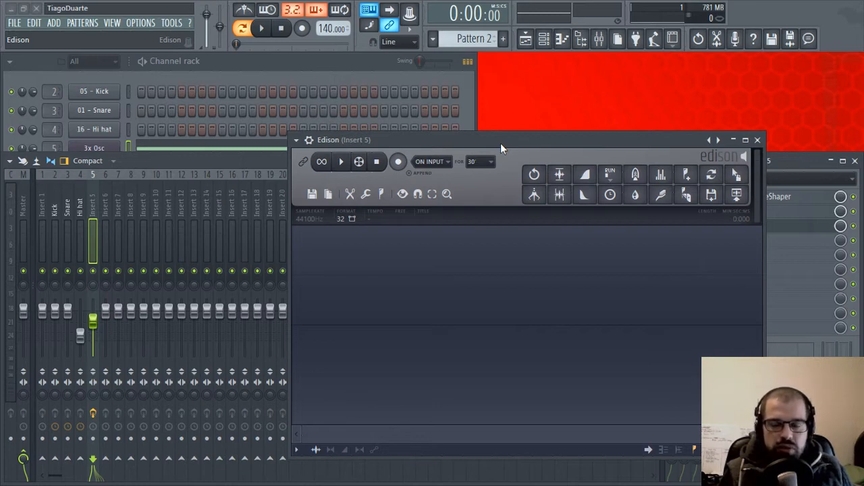
drag(450, 141, 482, 129)
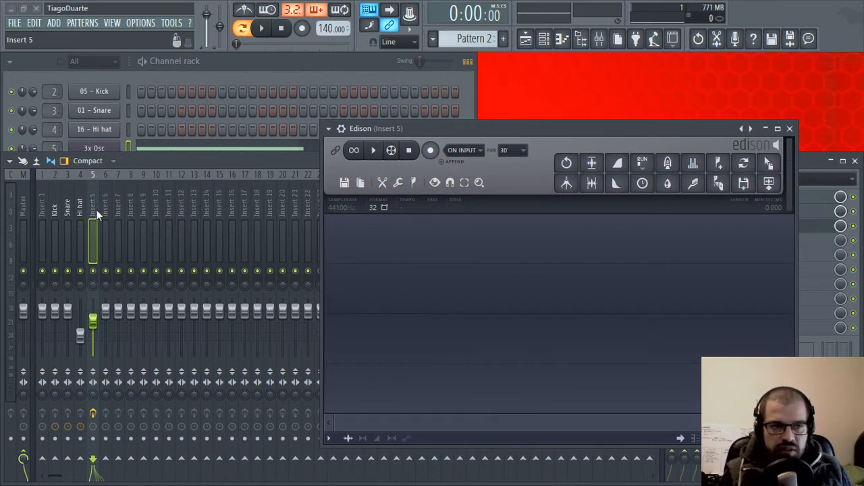
drag(505, 132, 419, 141)
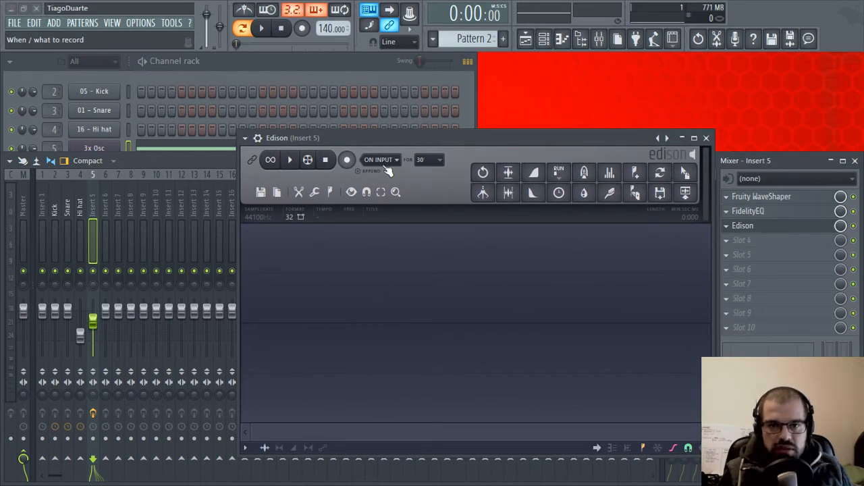
Record two passes of the looping bass note into Edison on input, and stop both playback and recording.
click(349, 161)
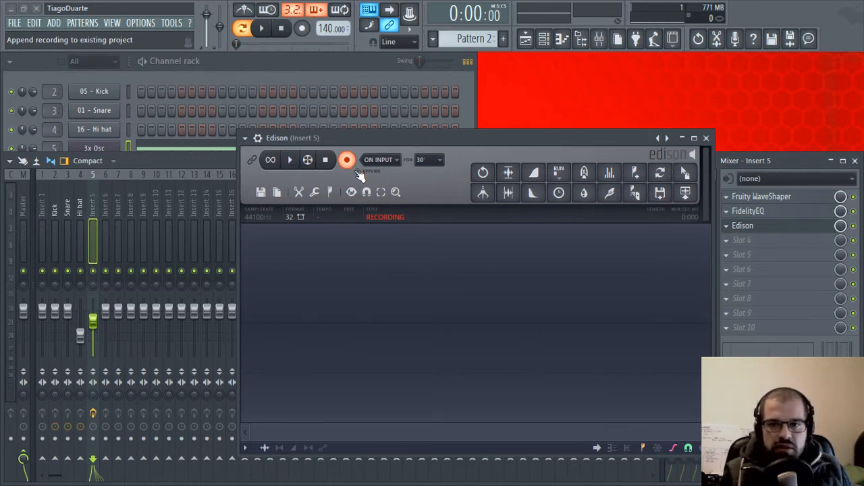
click(316, 60)
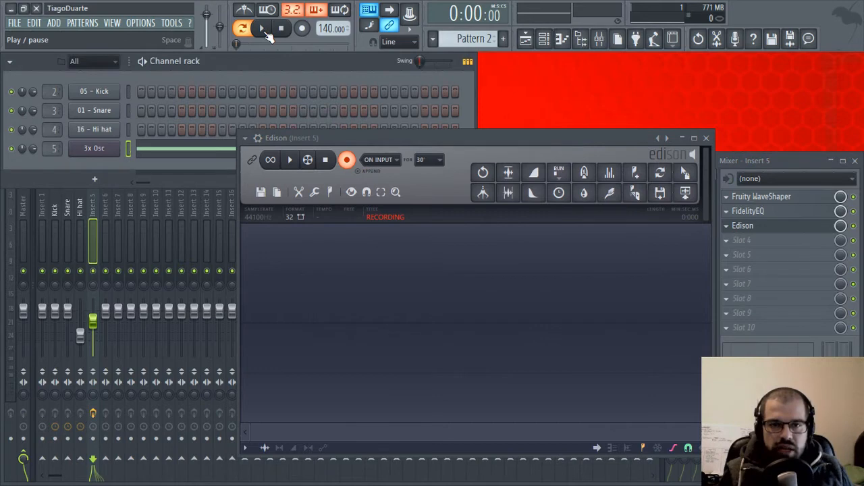
click(265, 30)
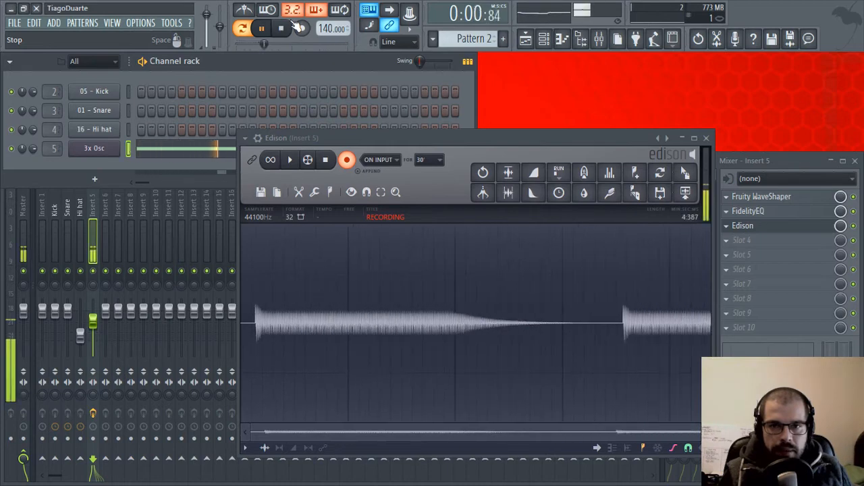
click(281, 27)
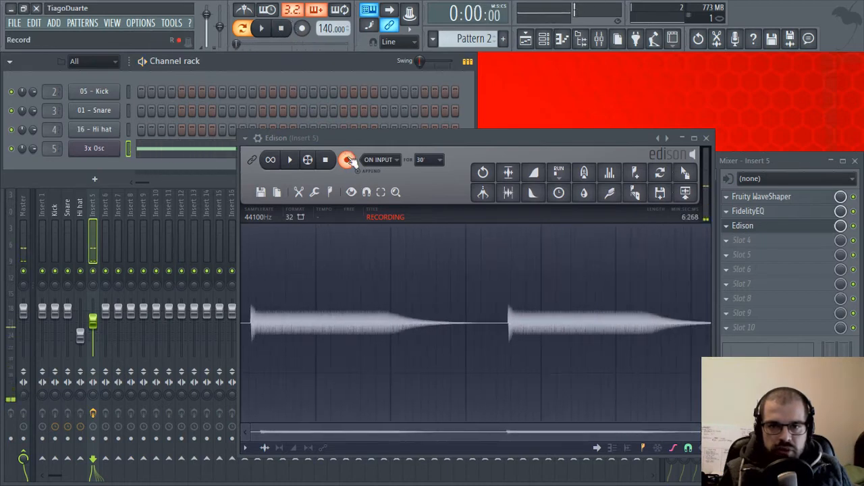
click(348, 161)
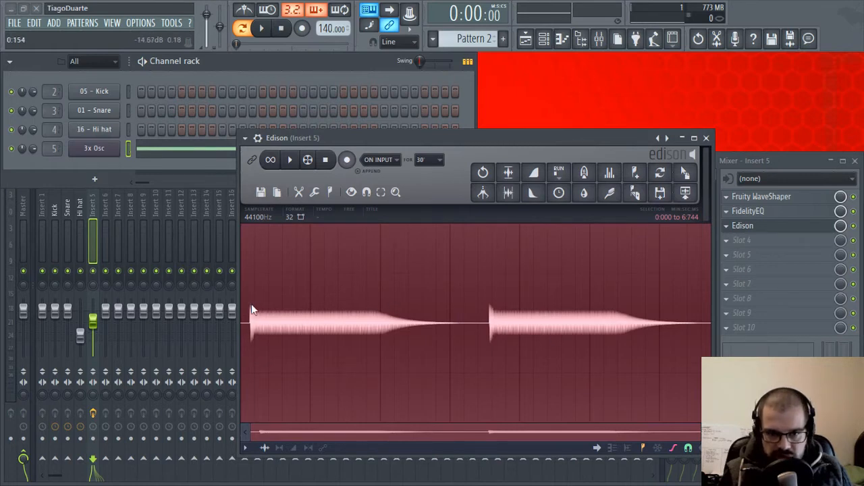
Delete the second bass note from the Edison recording, from 3:472 to the end at 6:744.
key(ctrl+n)
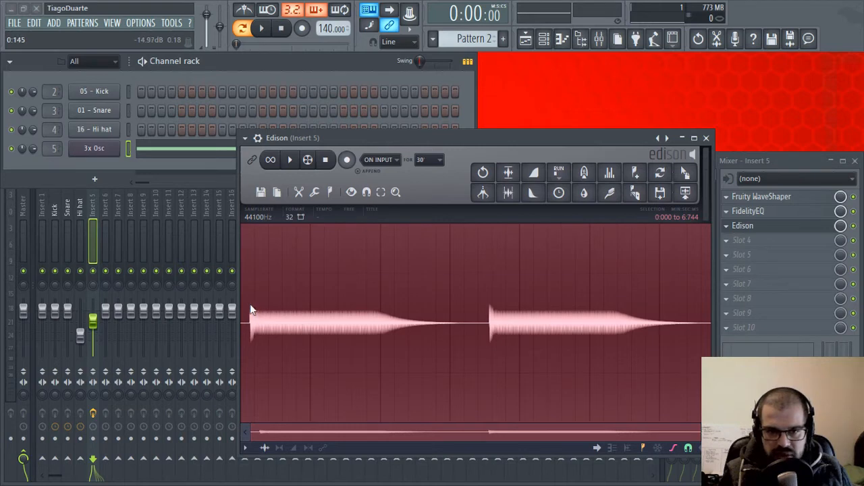
drag(247, 337, 484, 347)
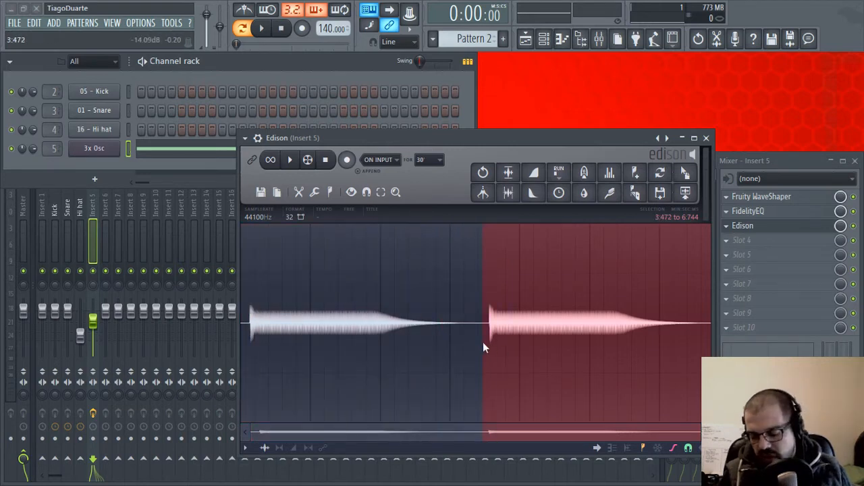
key(Delete)
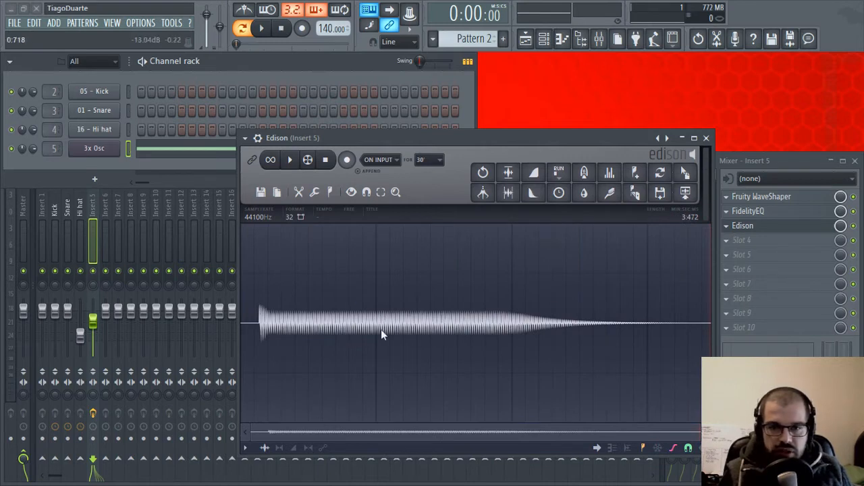
Select the silent lead-in of the recording up to about 0:144 and trim it so the sample starts at the note's attack.
scroll(252, 348, up, 6)
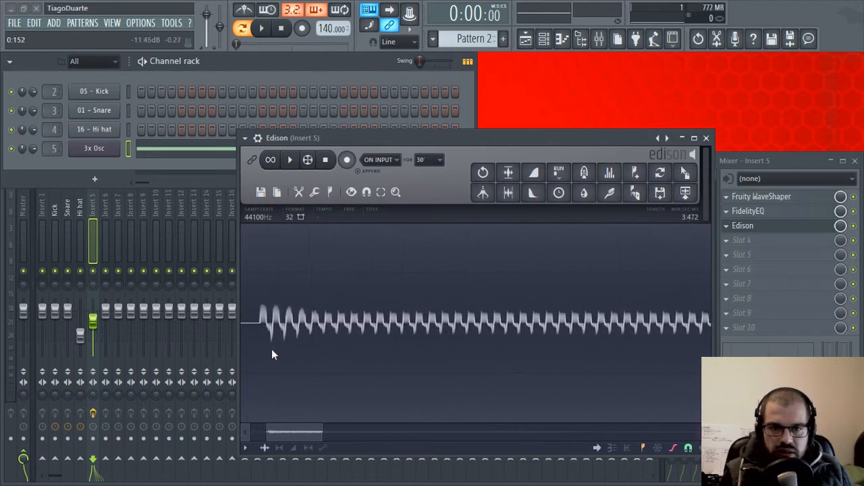
drag(283, 436, 230, 439)
drag(496, 325, 242, 324)
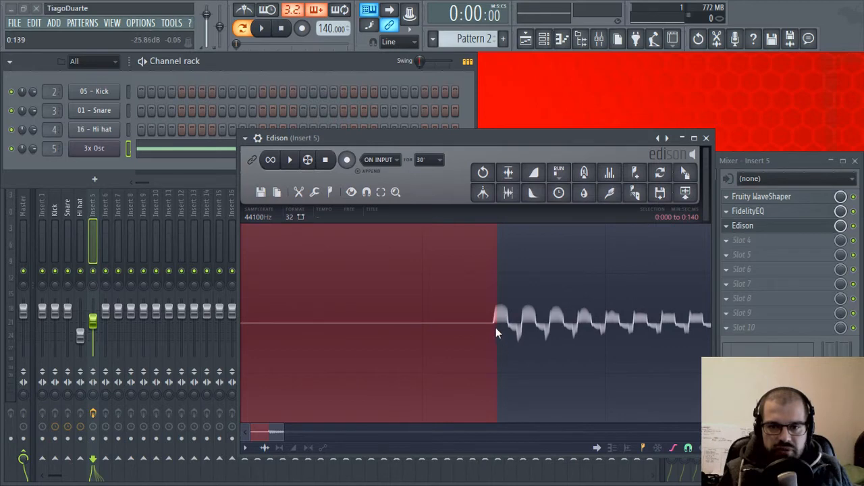
scroll(495, 328, down, 1)
scroll(459, 332, down, 3)
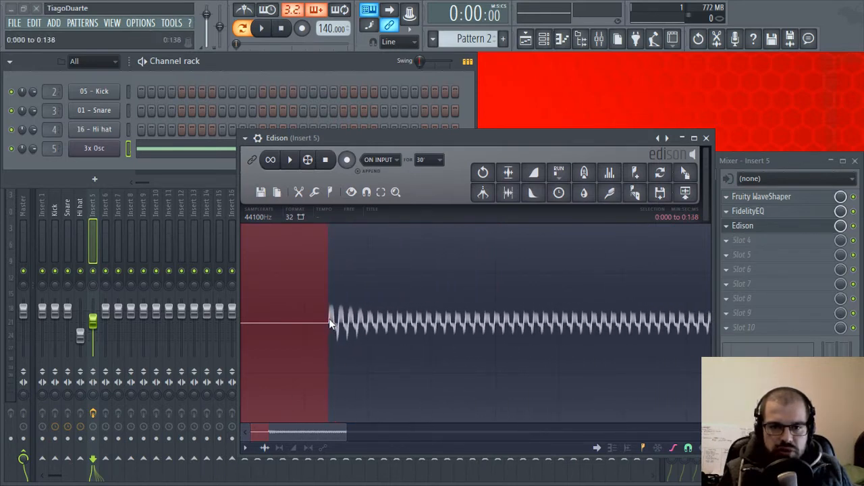
drag(331, 323, 332, 324)
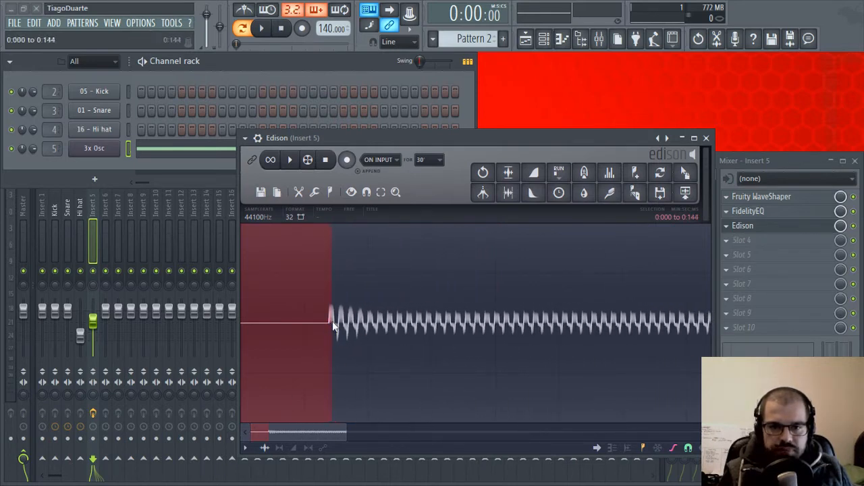
click(515, 193)
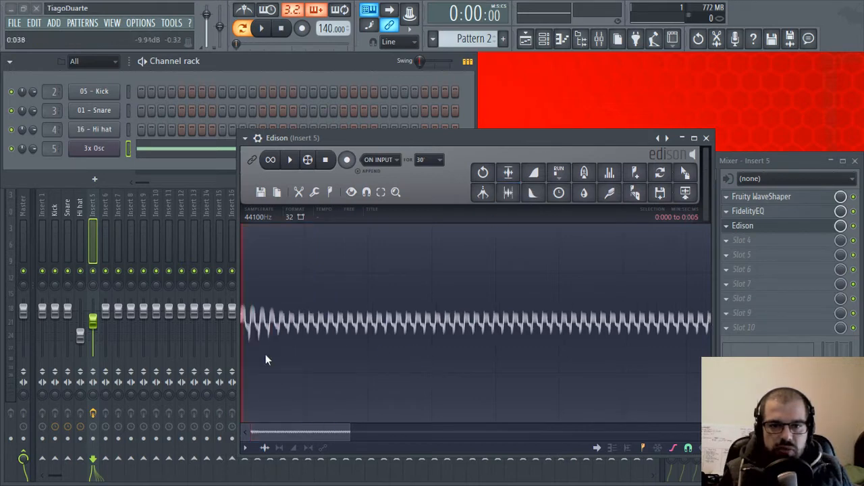
Inspect the trimmed start of the recording up close, clear the selection and normalize the whole sample.
drag(351, 433, 265, 433)
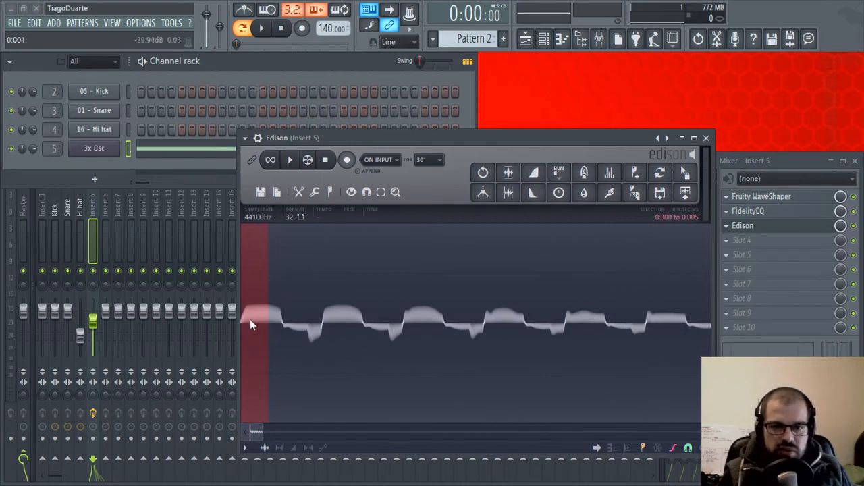
click(312, 322)
scroll(324, 311, down, 3)
scroll(330, 310, down, 5)
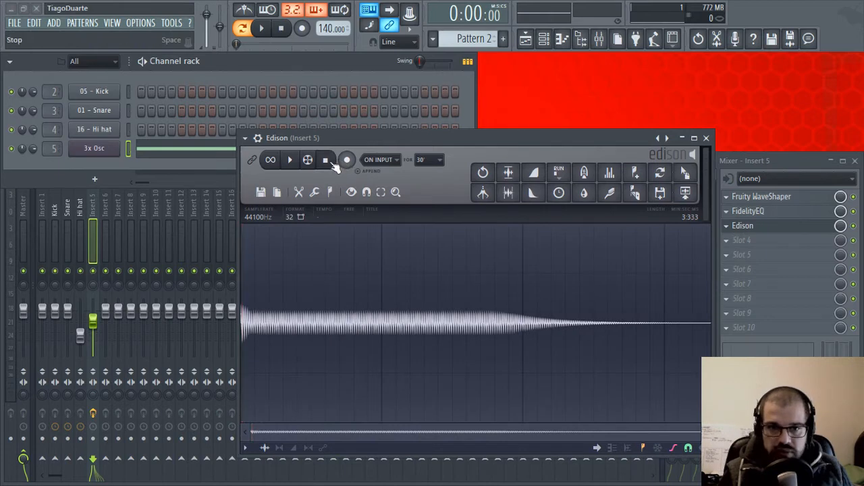
click(511, 173)
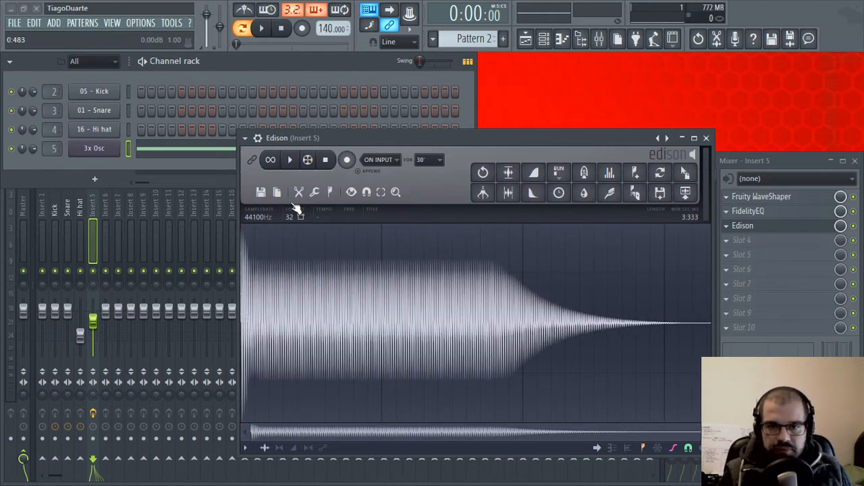
Place the normalized recording from Edison in the channel rack as a new sampler channel below 3x Osc, and close Edison.
drag(519, 140, 640, 92)
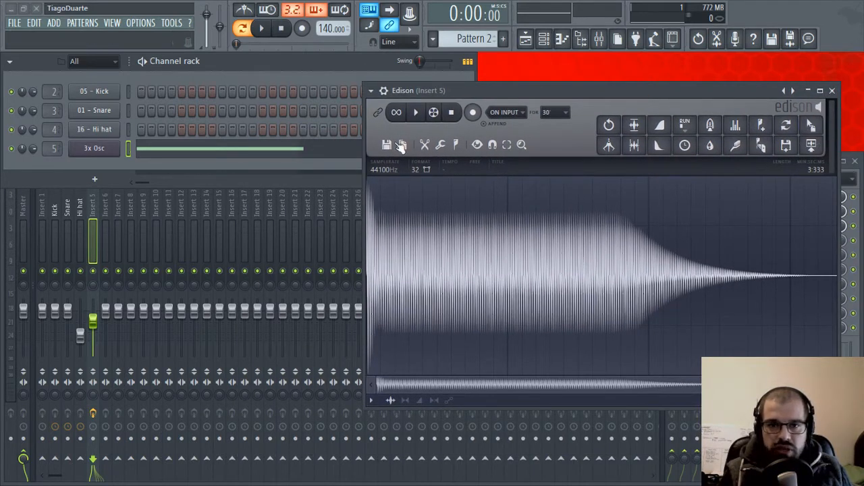
click(387, 144)
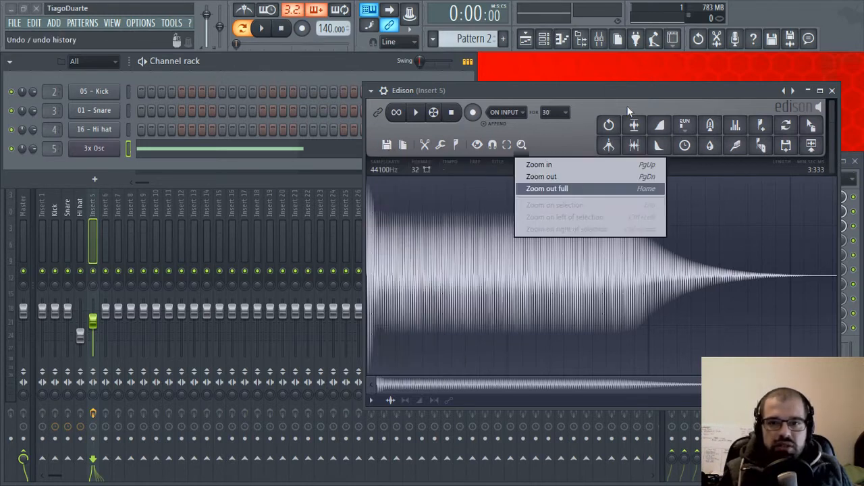
drag(811, 126, 518, 153)
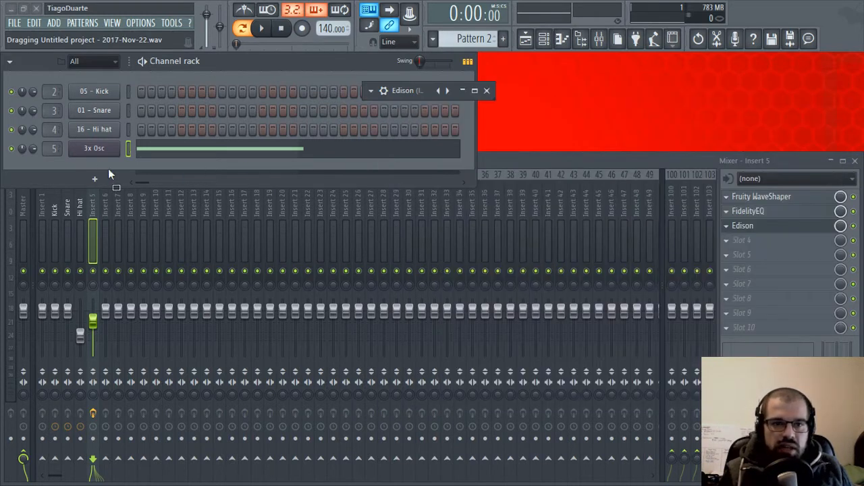
drag(109, 171, 95, 162)
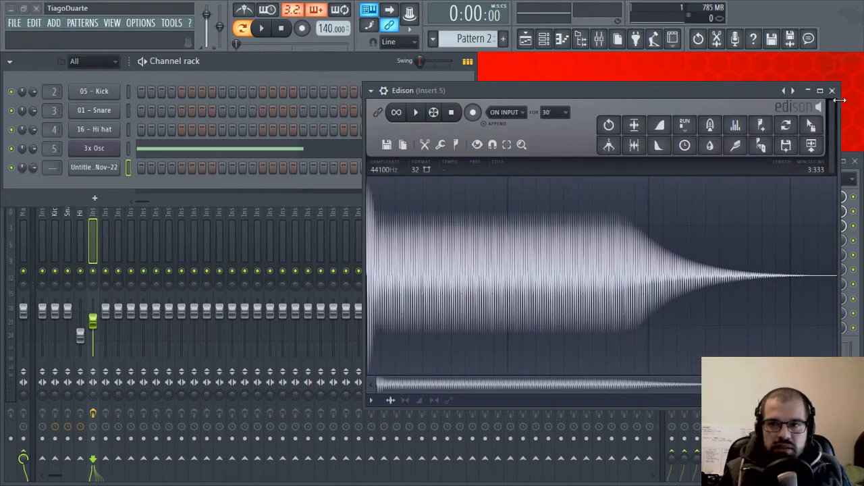
click(832, 89)
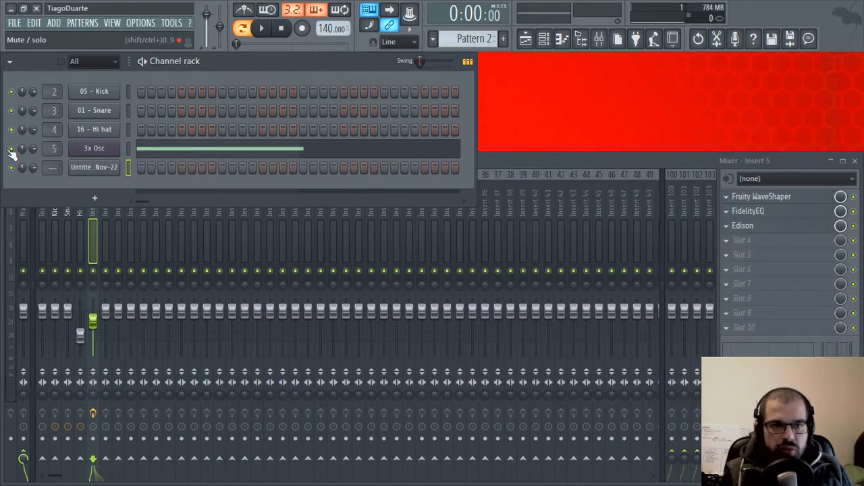
Mute the 3x Osc channel and route the new sample channel to mixer track 5.
scroll(53, 166, up, 3)
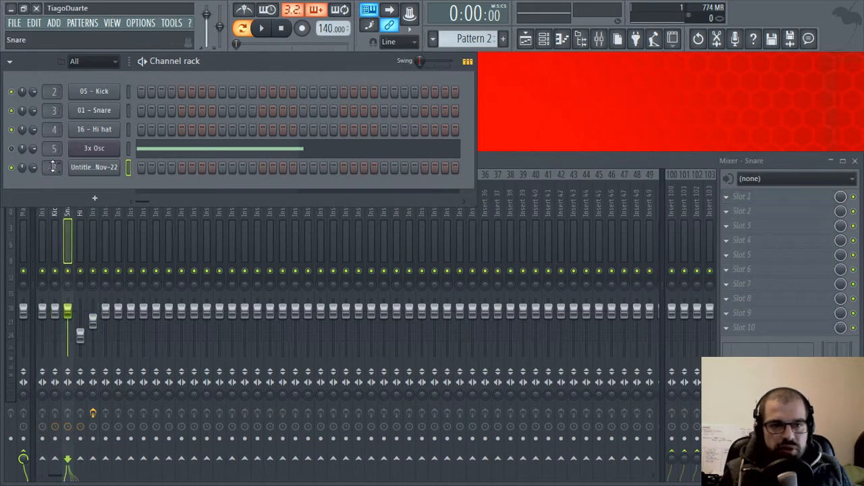
scroll(53, 167, down, 3)
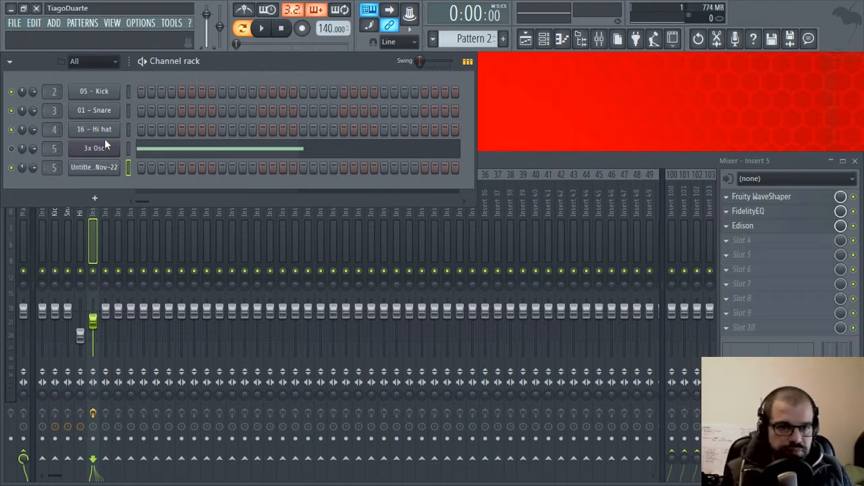
Open the new sample channel's settings and examine its waveform alongside the envelope settings and root-note keyboard.
click(99, 167)
drag(242, 188, 239, 150)
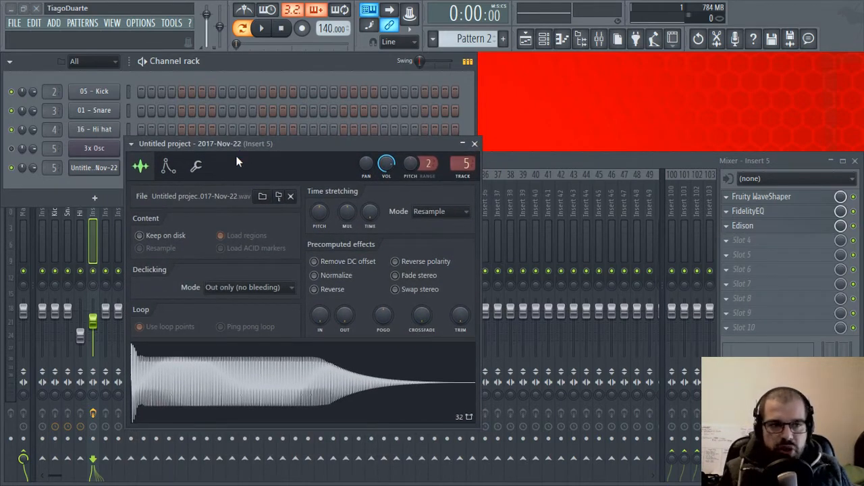
click(168, 169)
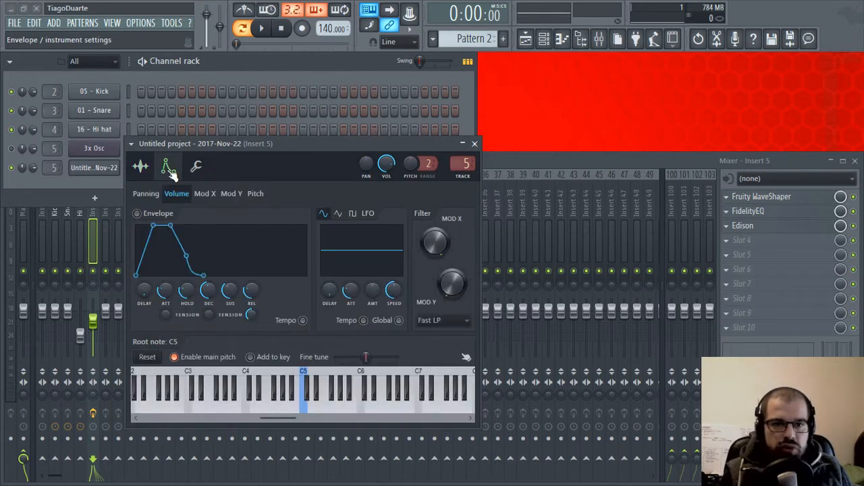
click(140, 166)
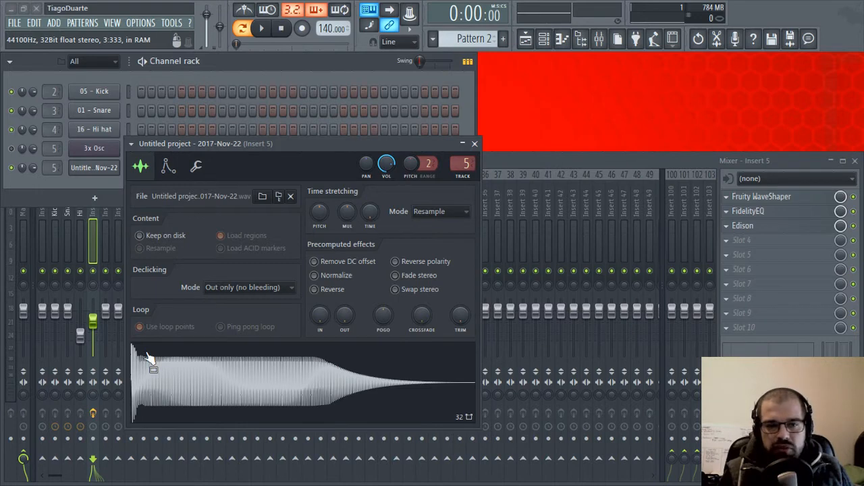
click(168, 166)
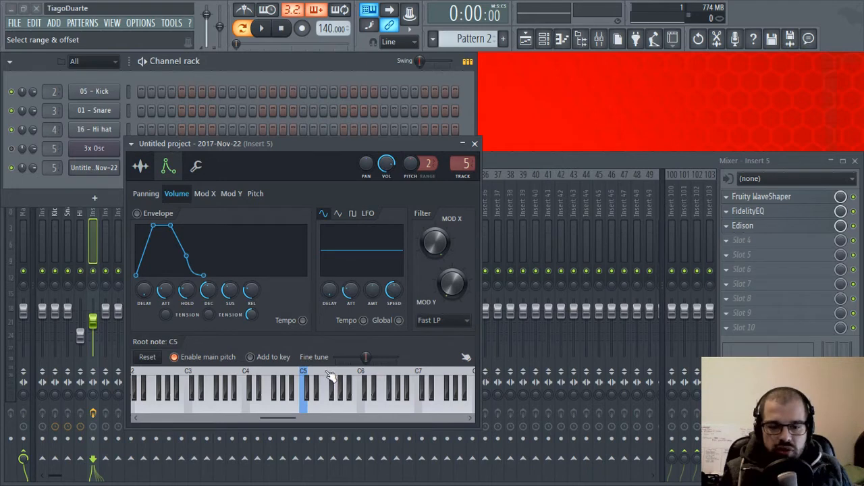
click(141, 167)
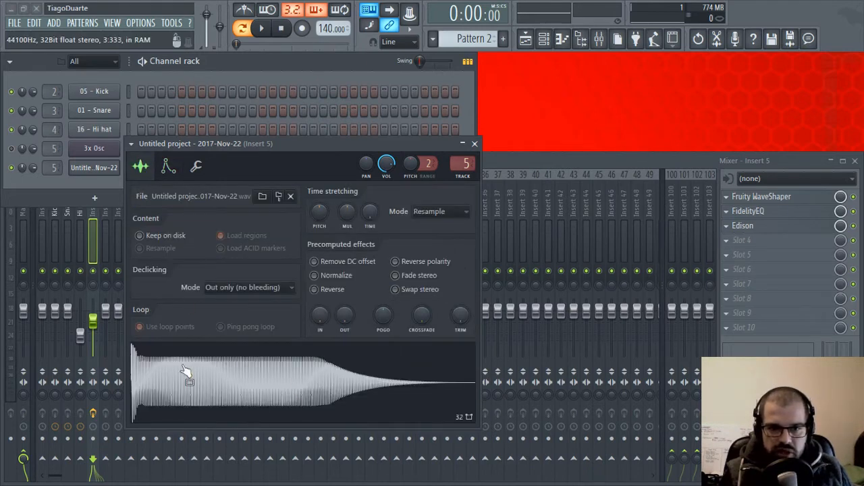
click(168, 166)
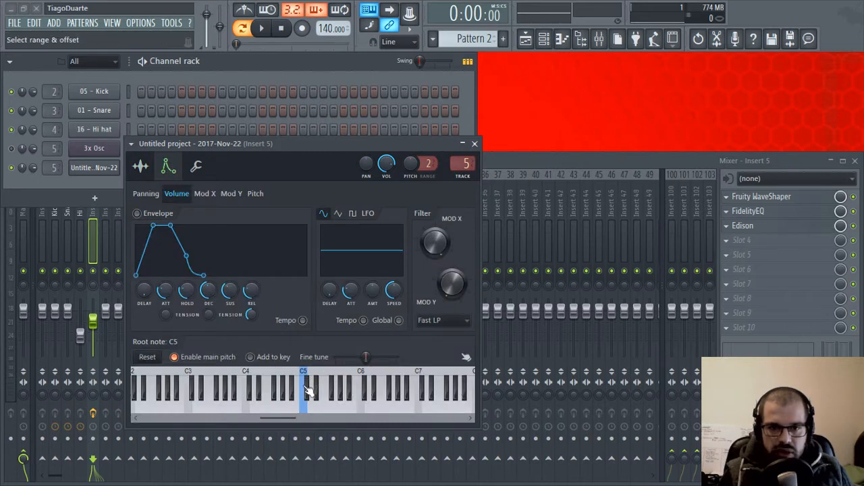
click(142, 169)
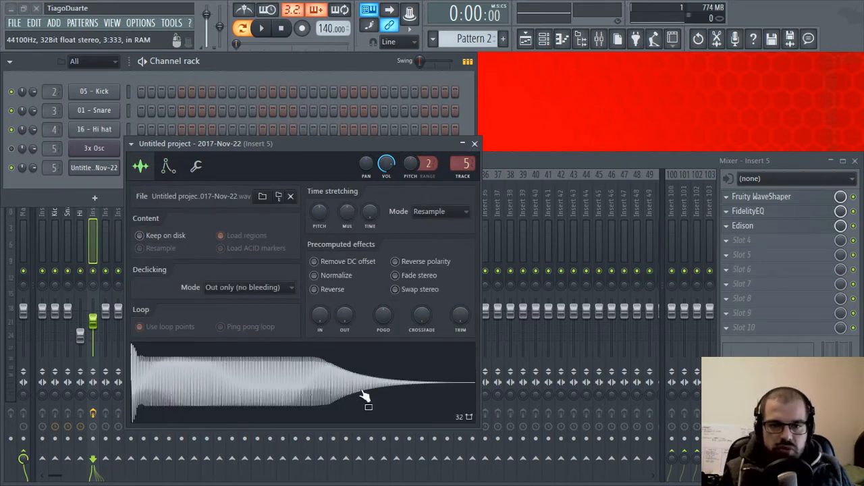
click(169, 167)
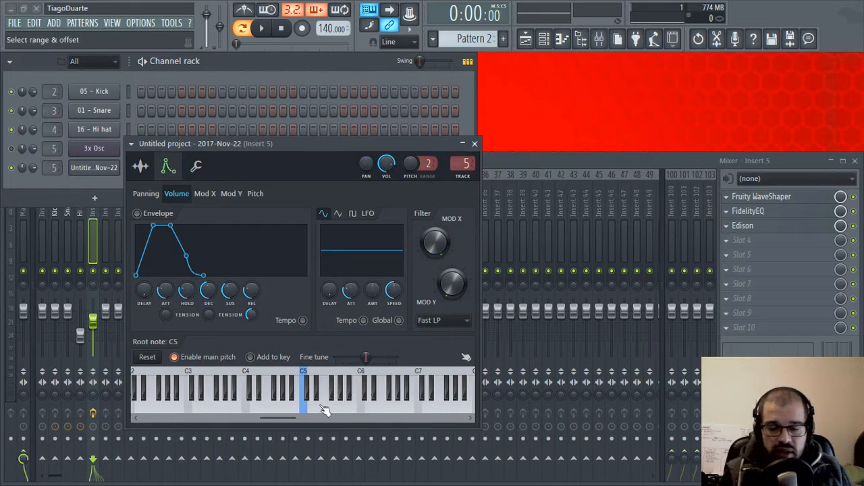
Try G5 as the sample's root note, restore it to C5, and close the channel settings.
right_click(338, 378)
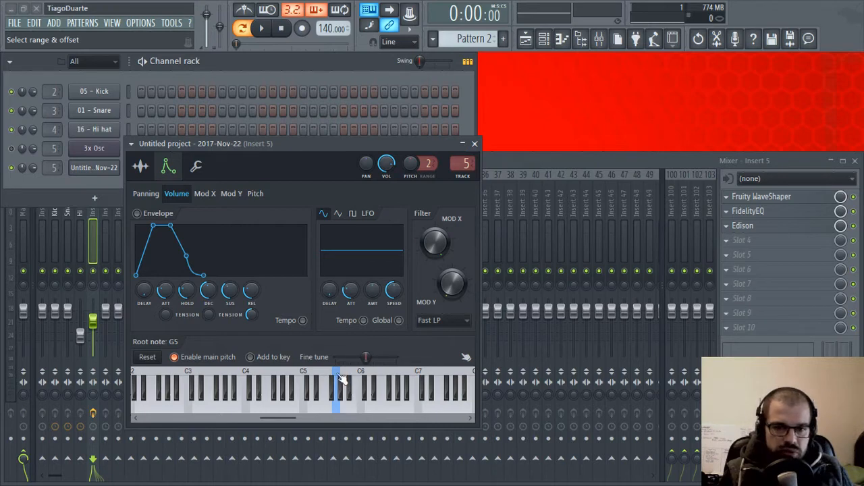
right_click(304, 382)
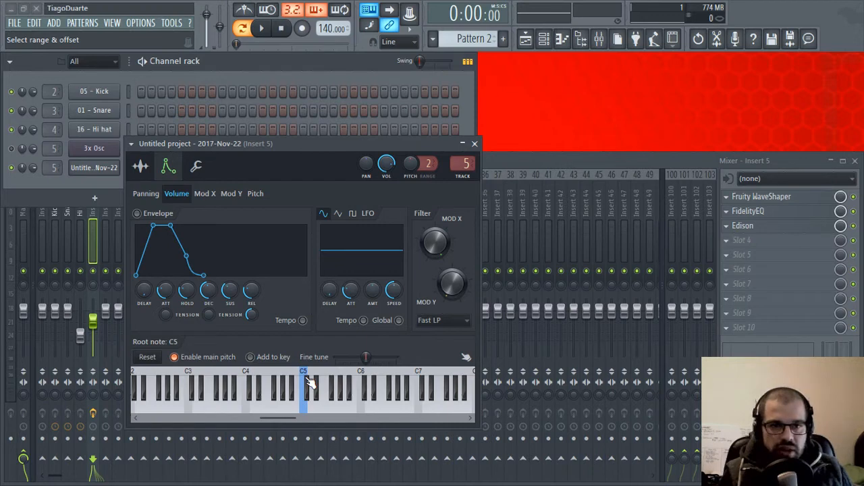
click(142, 168)
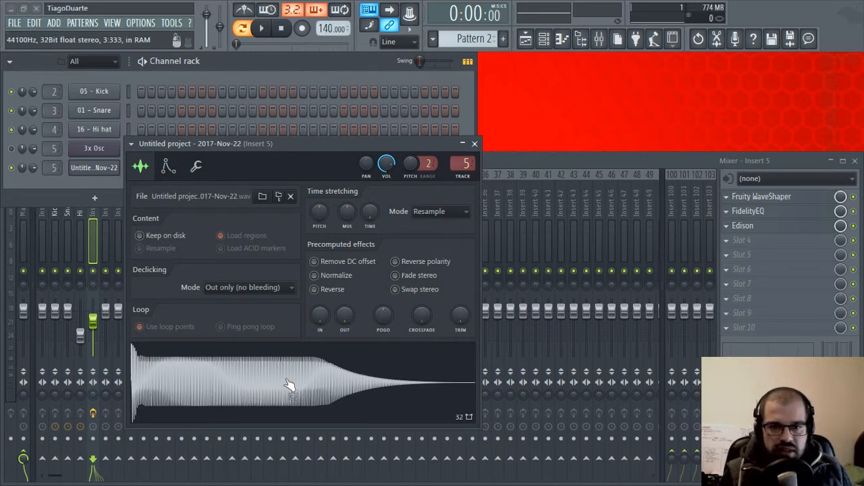
click(475, 143)
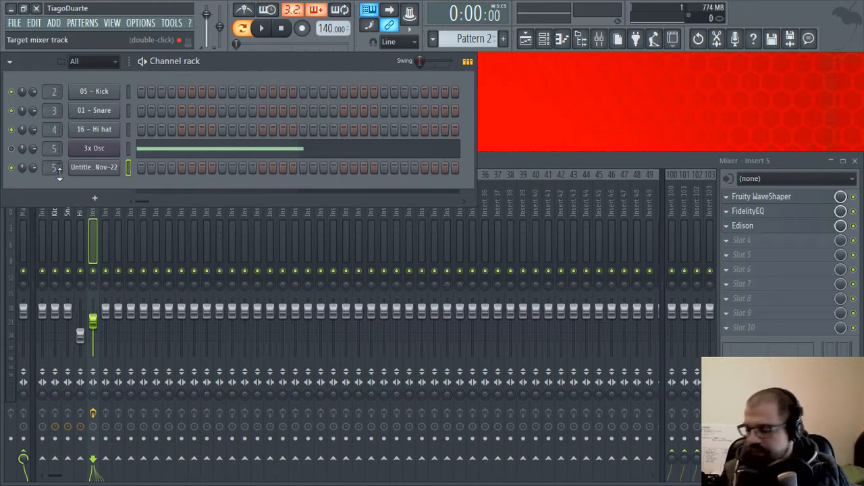
Audition the sample through mixer track 5, route it to track 6, lower the Insert 6 fader to match Insert 5, and play it again.
scroll(54, 168, up, 1)
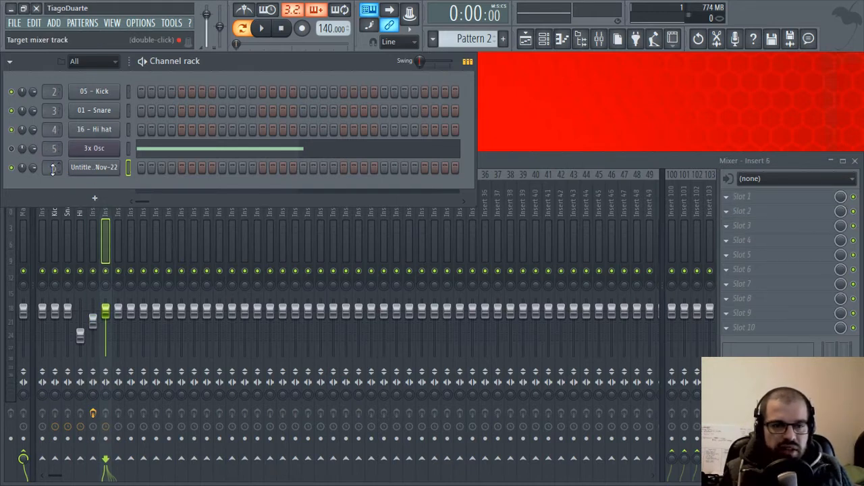
scroll(53, 168, down, 1)
key(z)
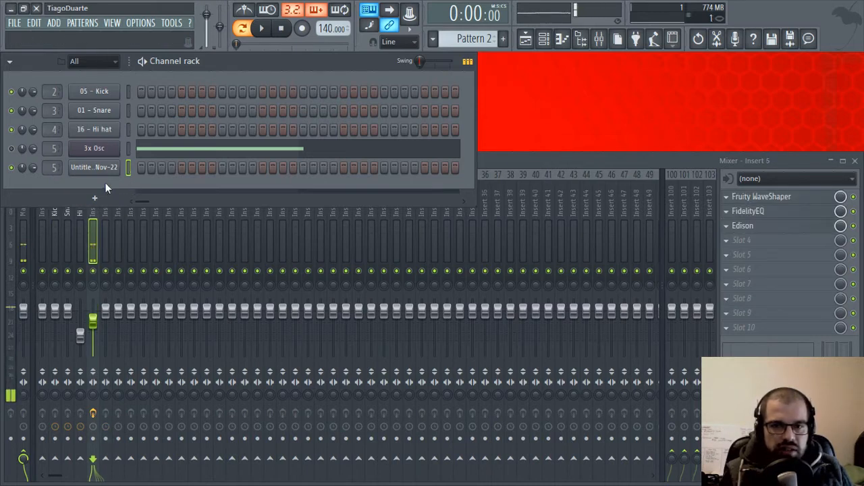
scroll(45, 168, up, 1)
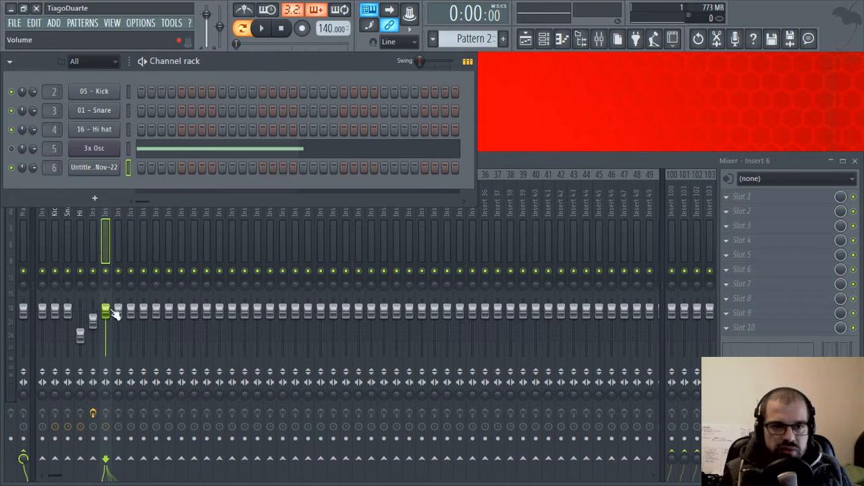
drag(107, 310, 105, 322)
key(z)
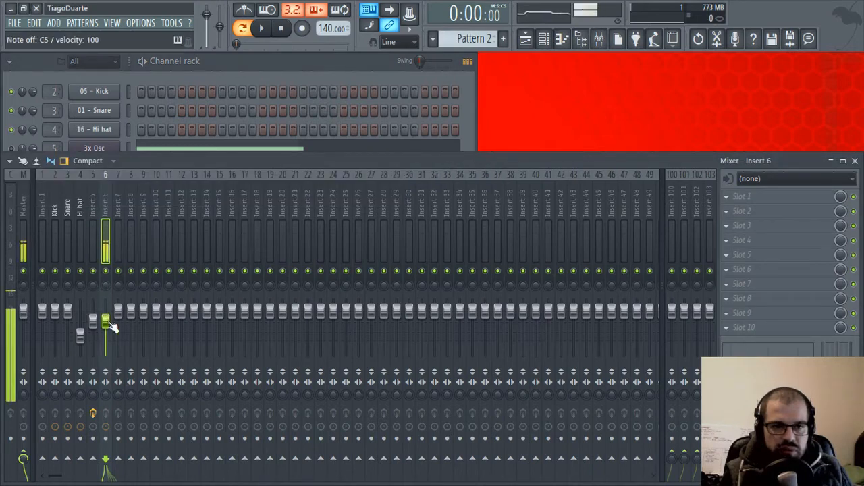
Compare the sample's sound through mixer track 5 with its effects against the empty track 6, leaving it routed to track 6.
click(198, 78)
scroll(50, 169, down, 3)
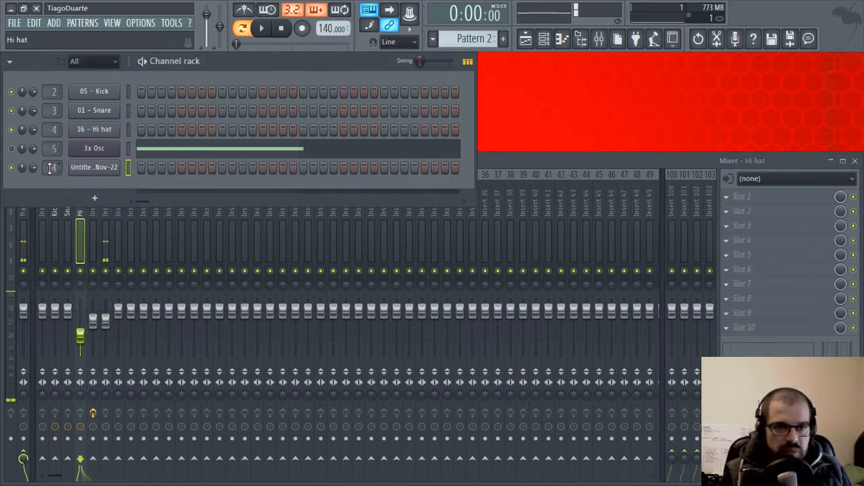
scroll(51, 168, up, 2)
key(z)
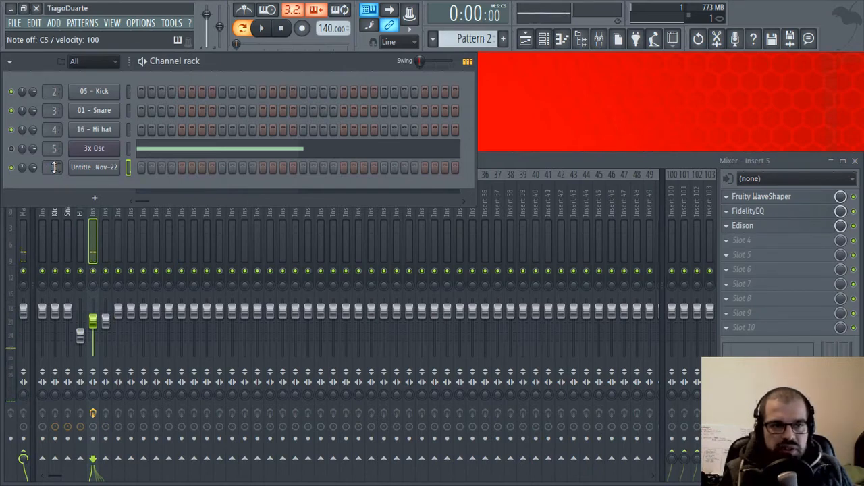
key(z)
scroll(56, 168, up, 1)
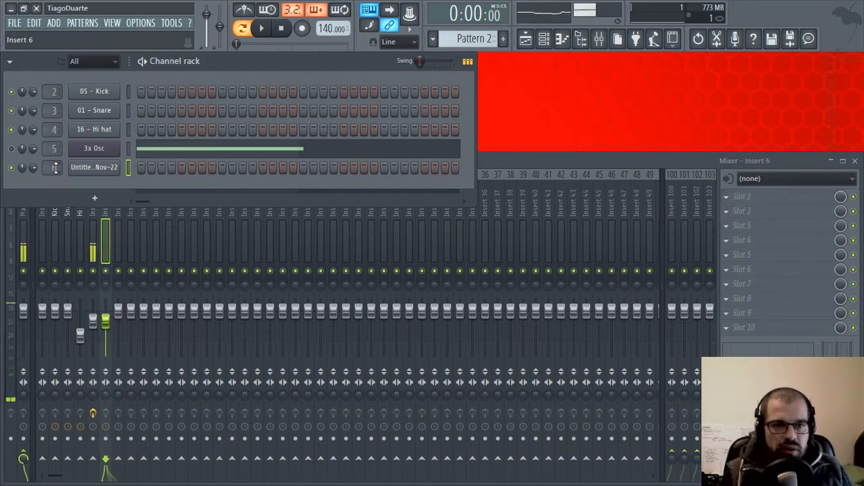
key(z)
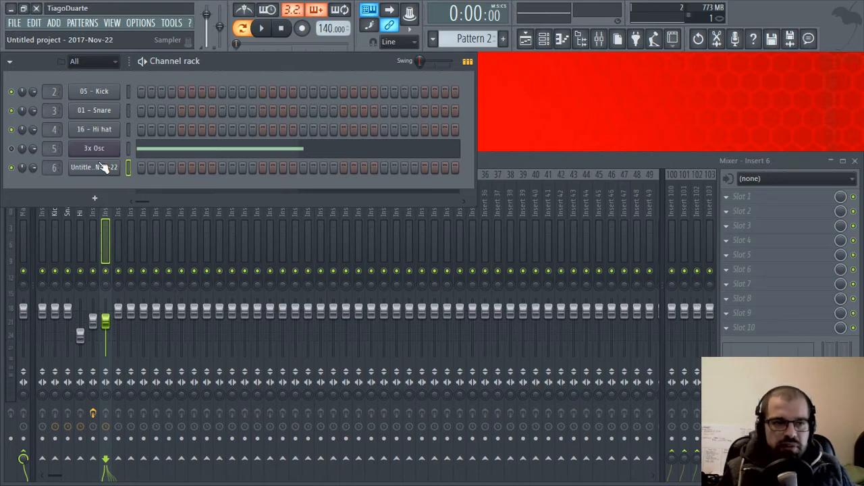
Review the FidelityEQ settings on mixer Insert 5, close the plugin and return to the channel rack.
click(87, 233)
click(749, 211)
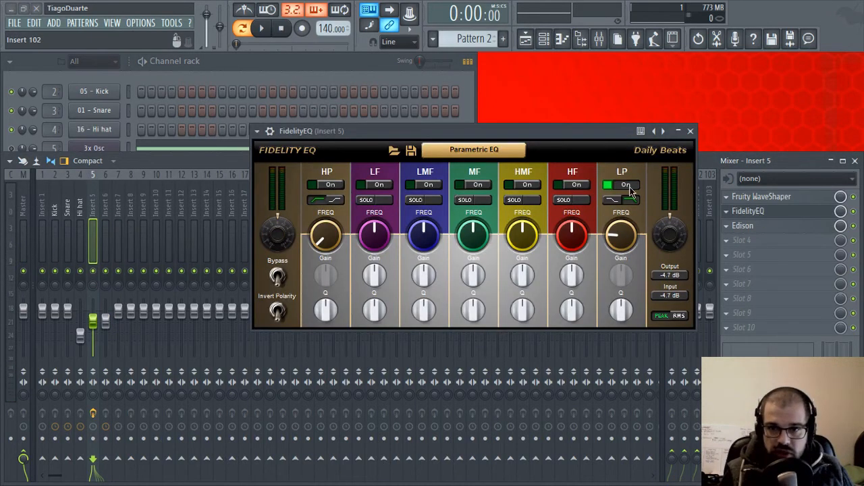
click(690, 131)
click(226, 76)
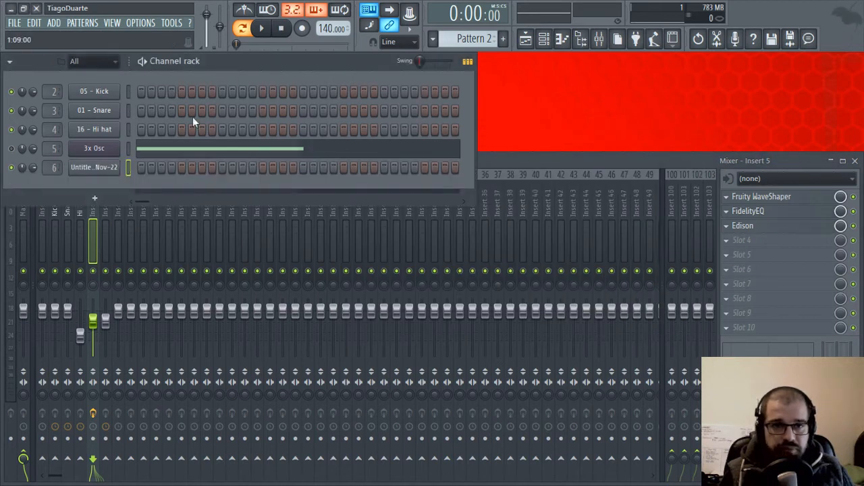
Clear both the Cut and the By group assignments in the sample channel's miscellaneous settings.
click(94, 167)
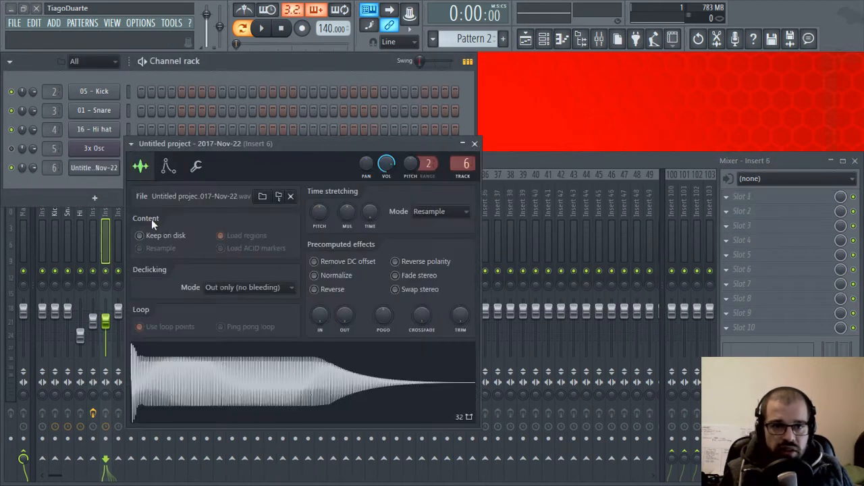
click(197, 169)
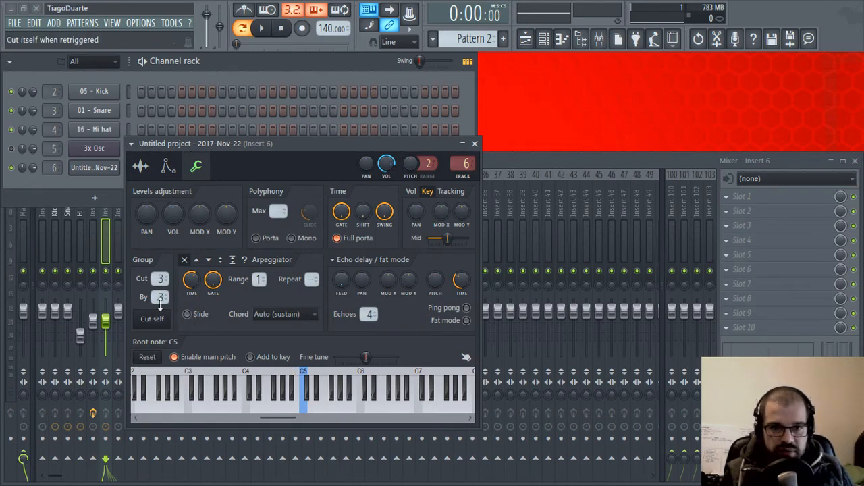
drag(162, 296, 161, 307)
drag(161, 274, 161, 285)
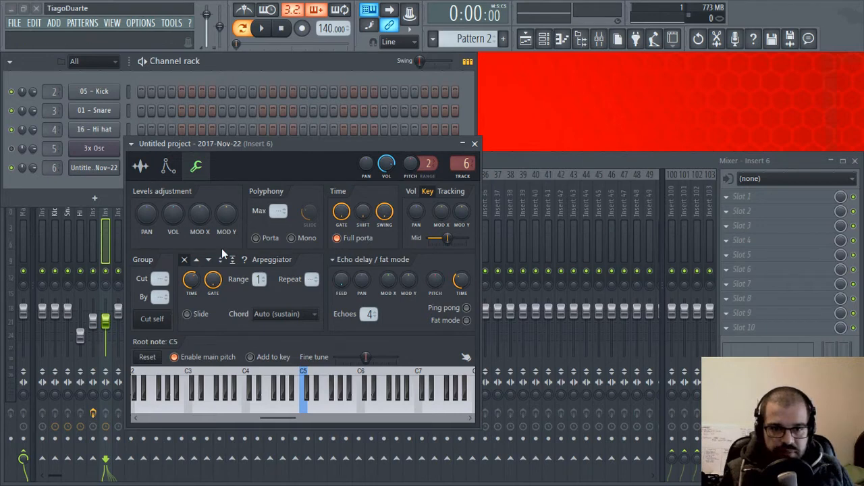
Make the sample channel cut itself on retrigger and audition it with several notes around and above C5.
click(306, 408)
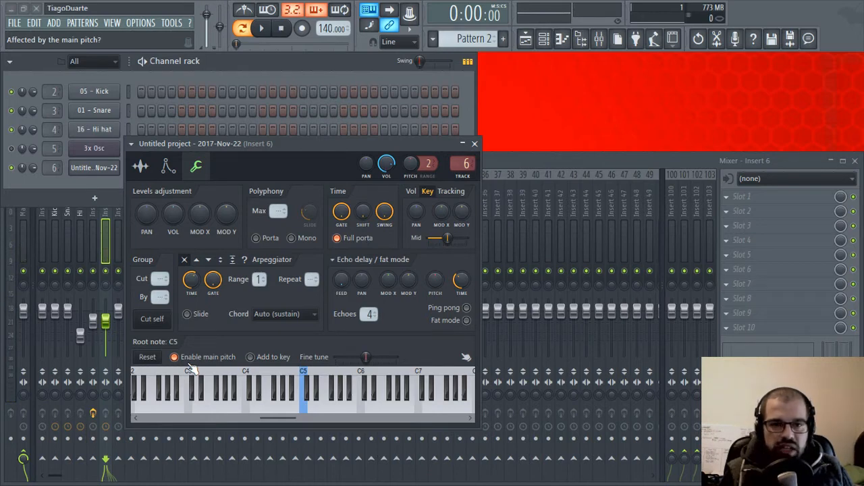
click(154, 321)
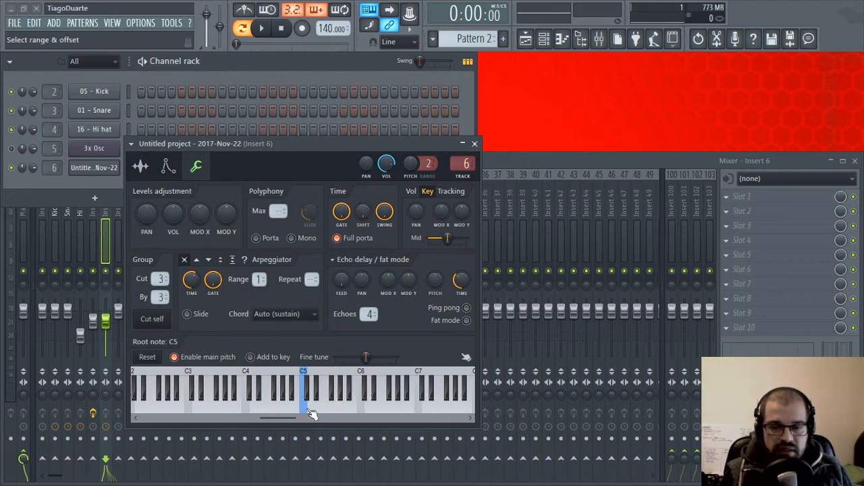
key(q)
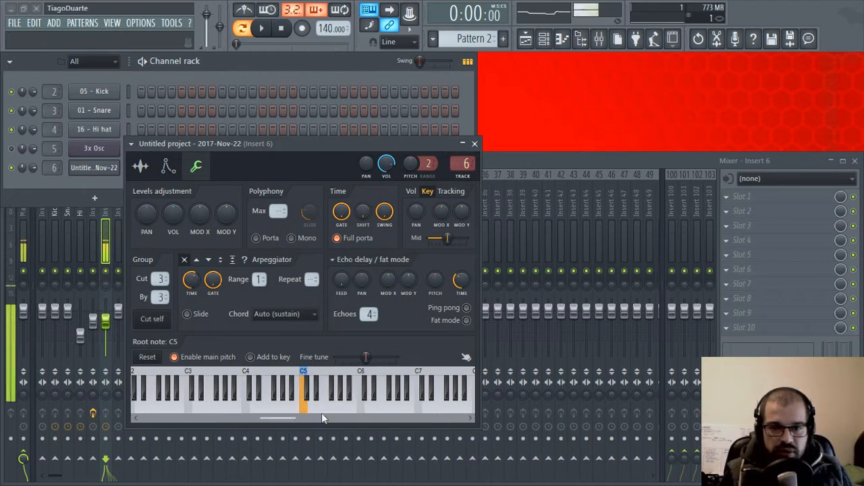
key(r)
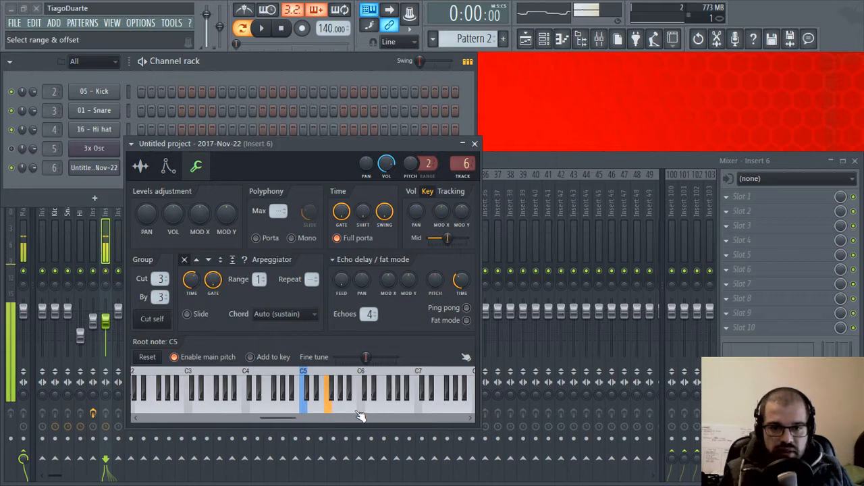
key(u)
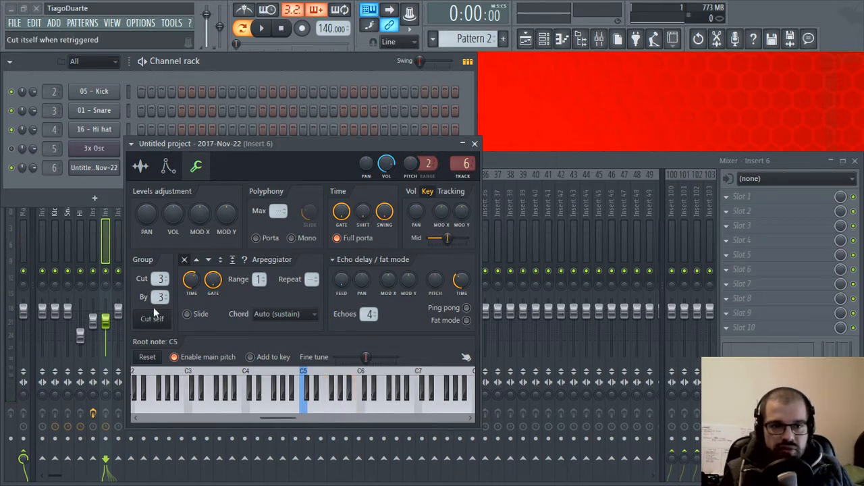
Clear the sample's Cut and By groups, play several lower notes to compare, and restore the cut-self assignment to group 3.
drag(161, 280, 161, 297)
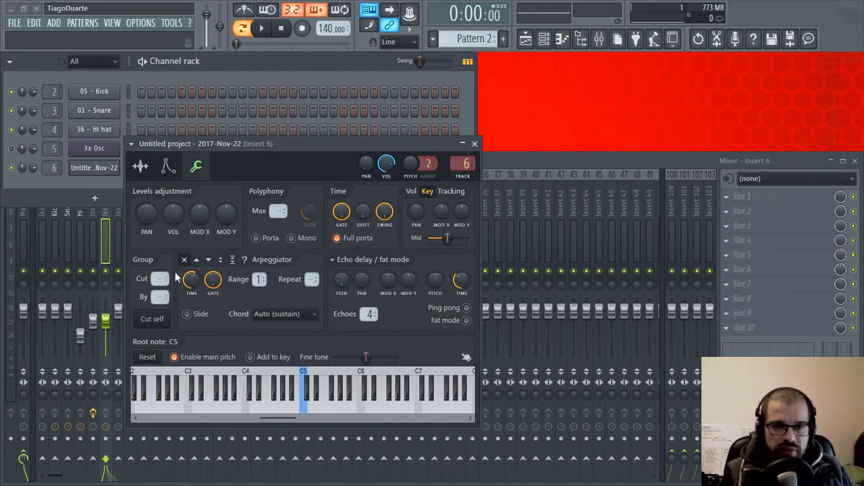
click(250, 408)
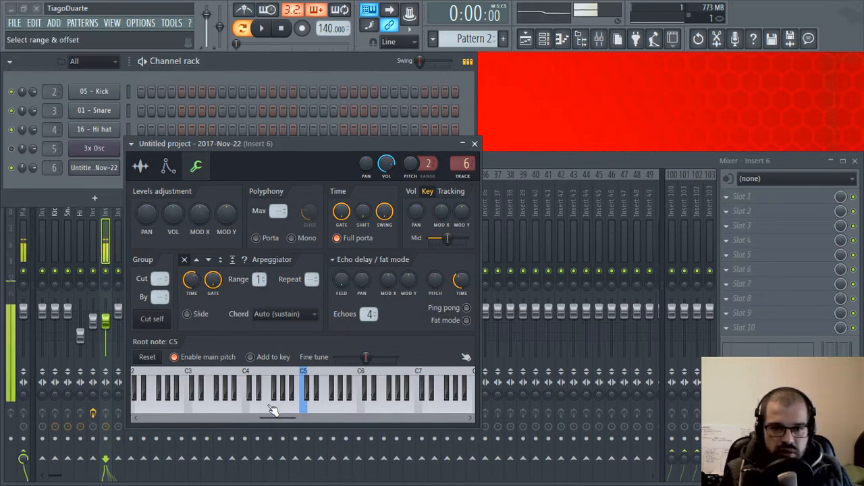
click(271, 407)
click(286, 410)
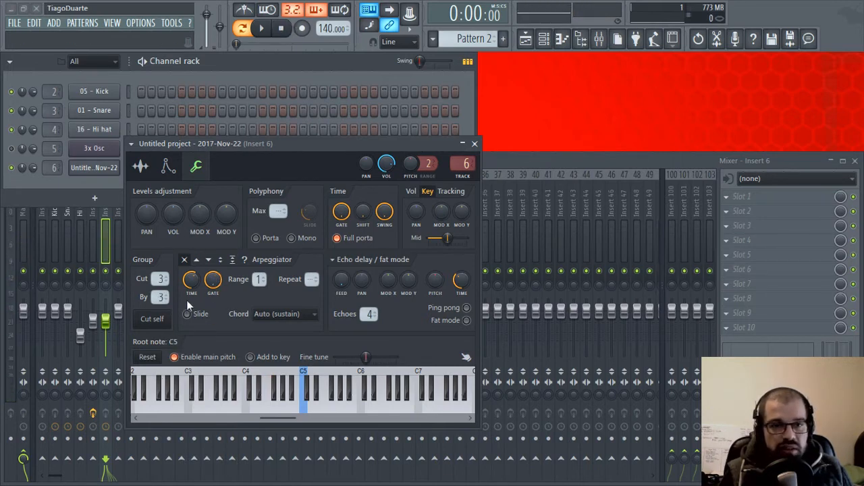
Set the sample's volume envelope to full hold with zero attack, decay, sustain and release, and audition notes across the keyboard.
click(168, 166)
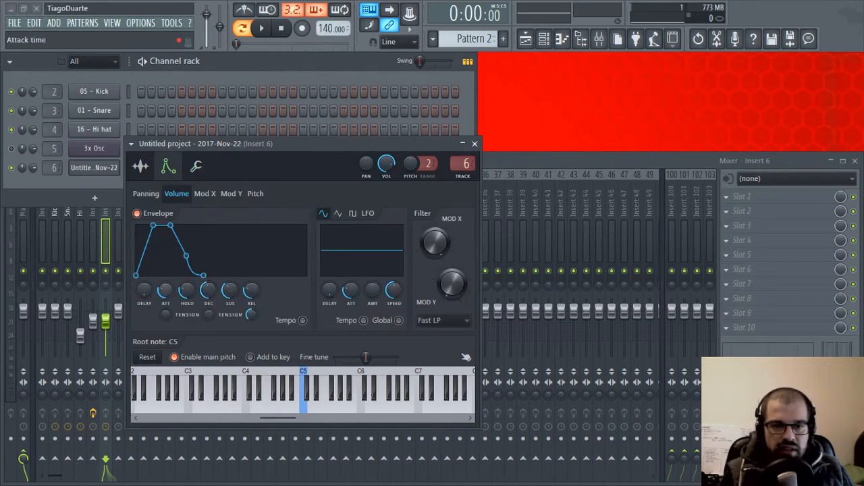
drag(166, 290, 251, 314)
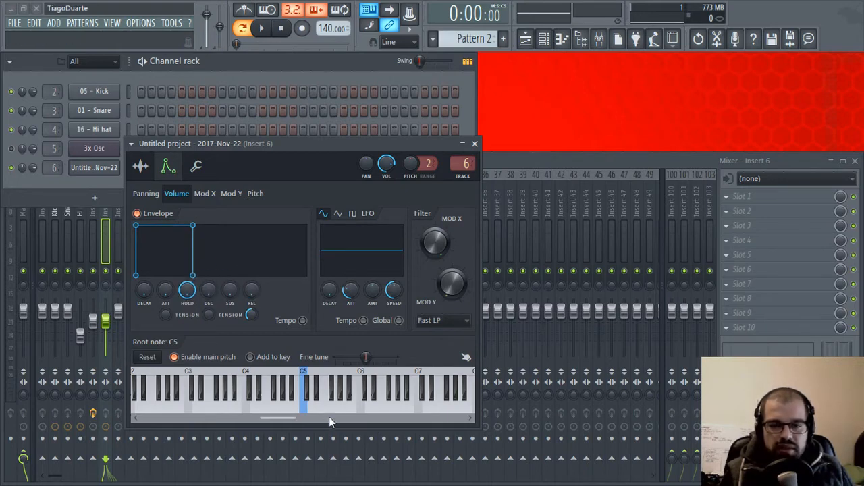
click(306, 410)
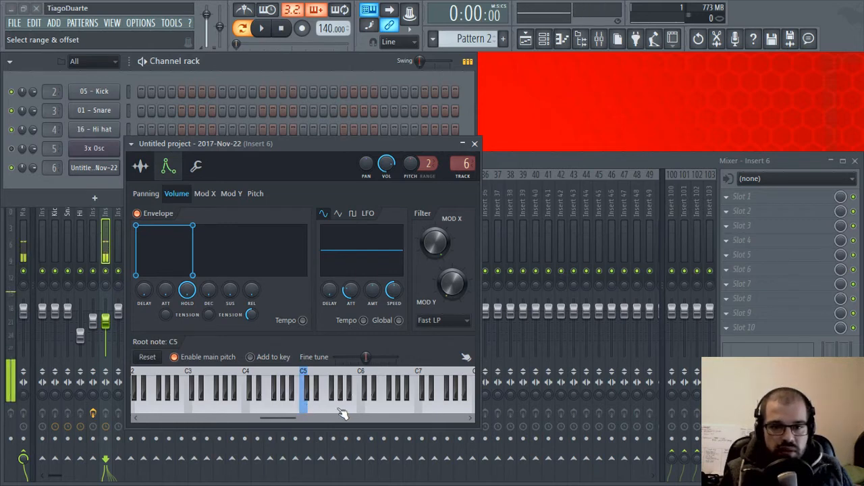
scroll(368, 408, down, 3)
click(218, 410)
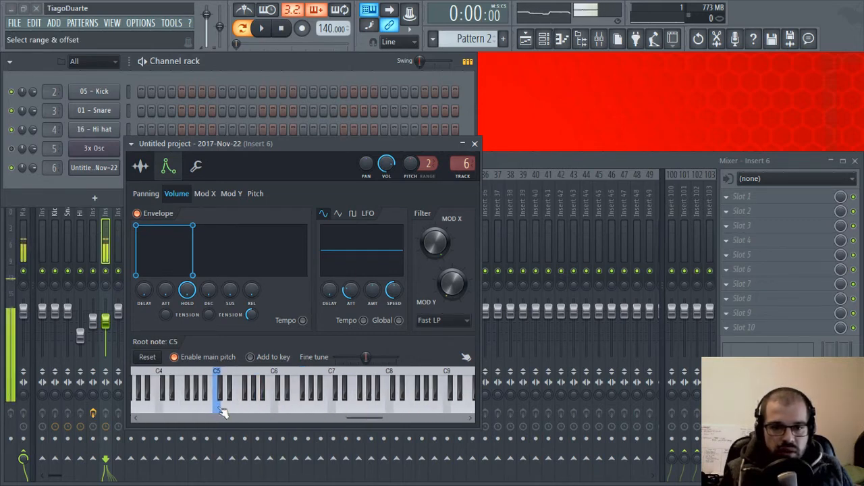
click(202, 410)
click(187, 410)
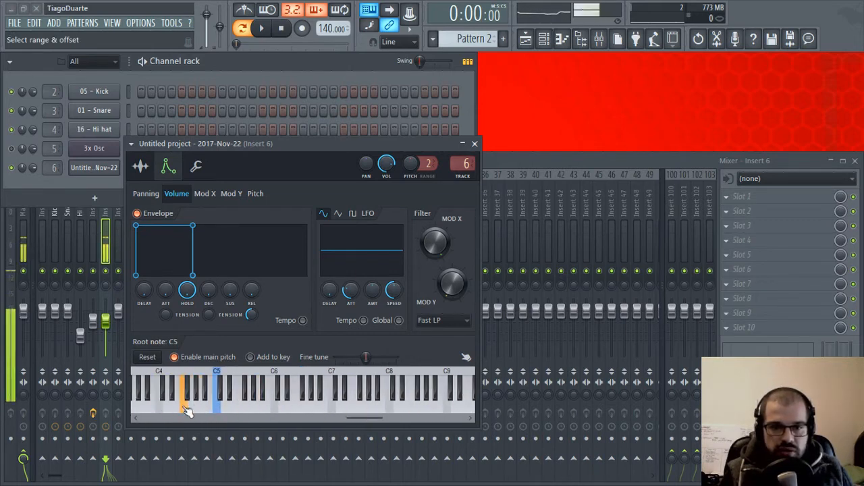
click(227, 410)
click(194, 410)
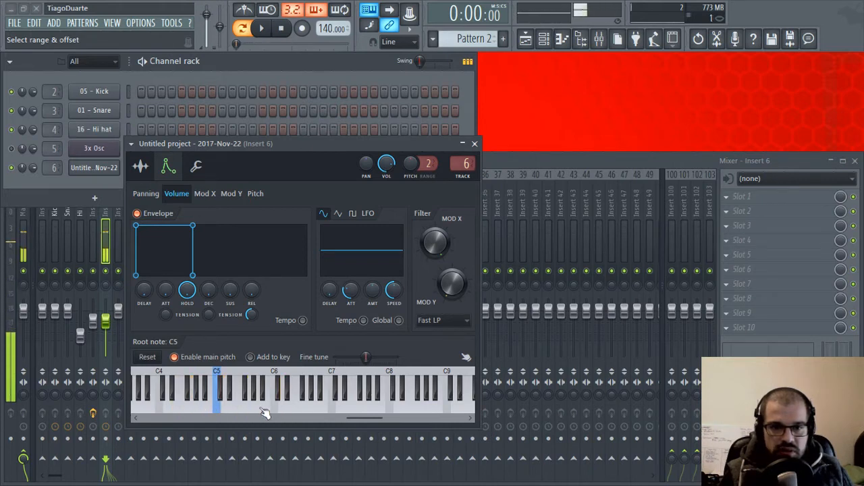
click(266, 411)
click(209, 412)
Disable the sample's volume envelope, play a few notes for comparison, and enable the envelope again.
click(137, 213)
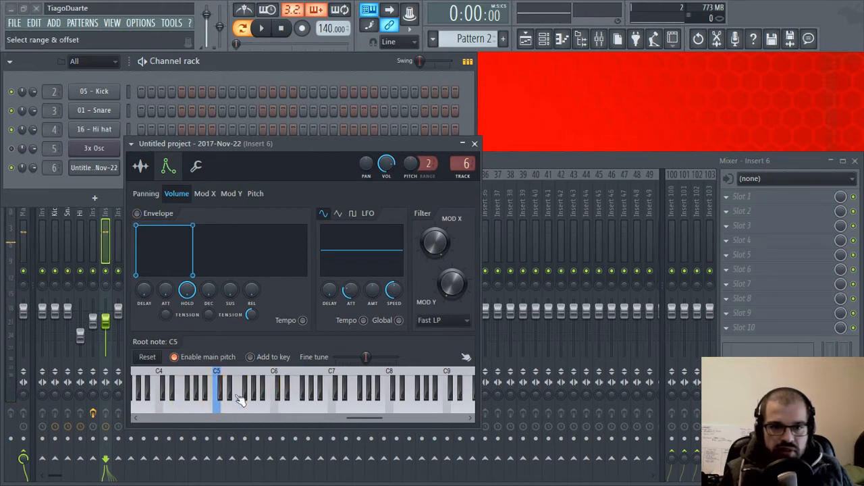
click(216, 406)
click(260, 409)
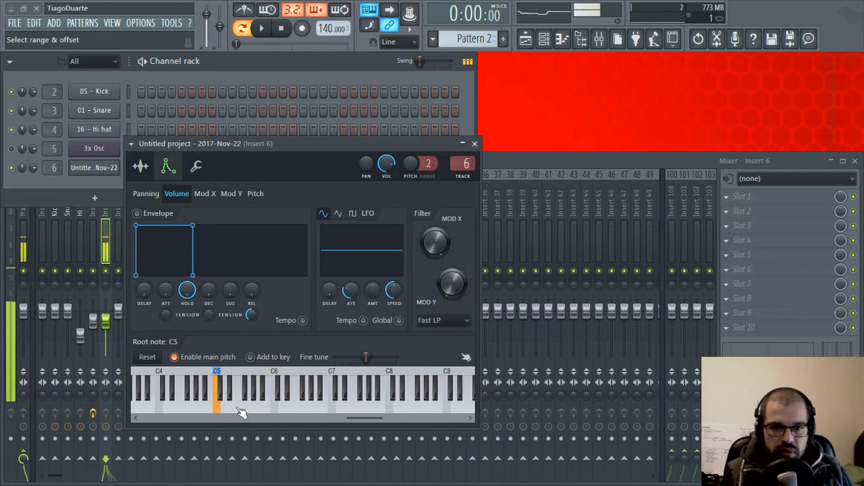
click(234, 410)
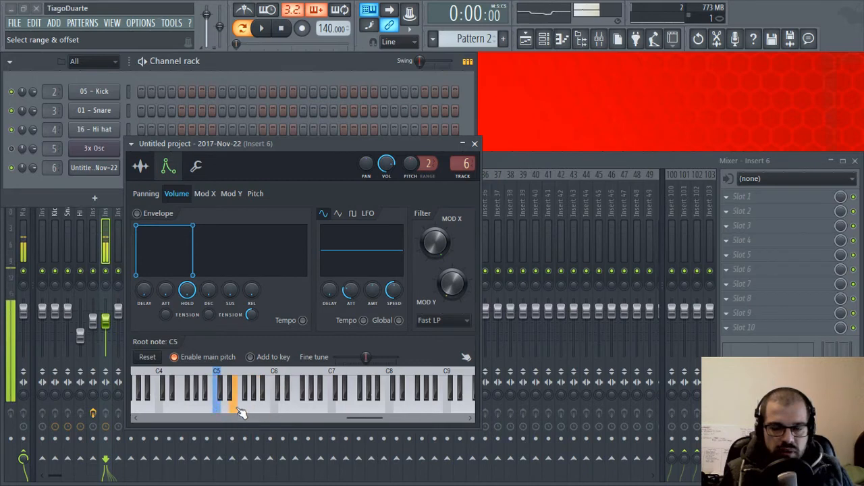
click(137, 213)
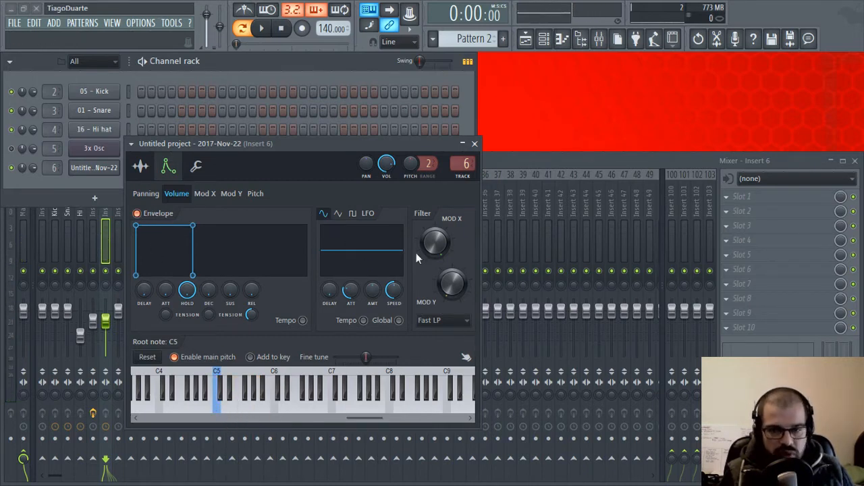
Close the sample channel's settings and audition several notes of the resampled bass.
click(475, 143)
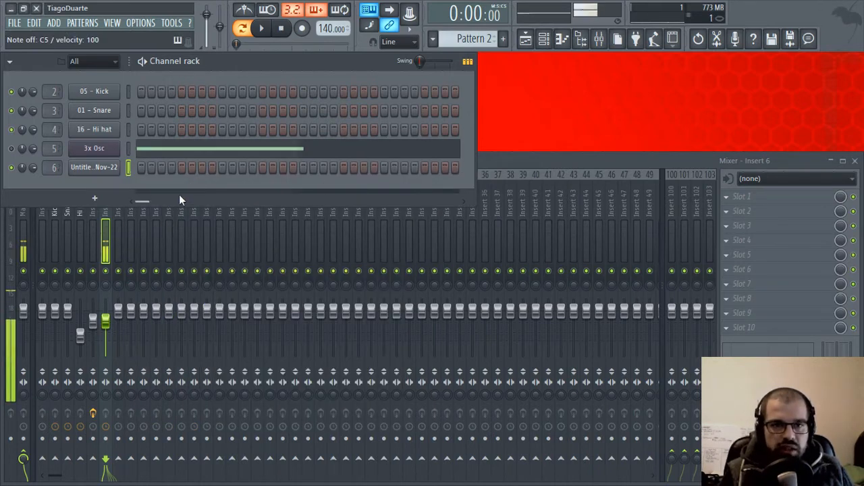
key(v)
key(d)
key(z)
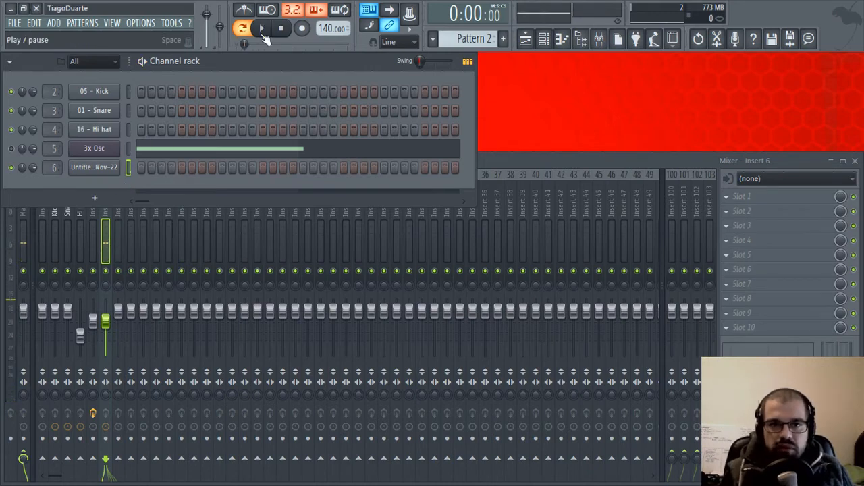
Switch playback to song mode, review the playlist arrangement and the Pattern 1 drums, and return to Pattern 2 in the channel rack.
right_click(223, 33)
click(240, 40)
click(243, 30)
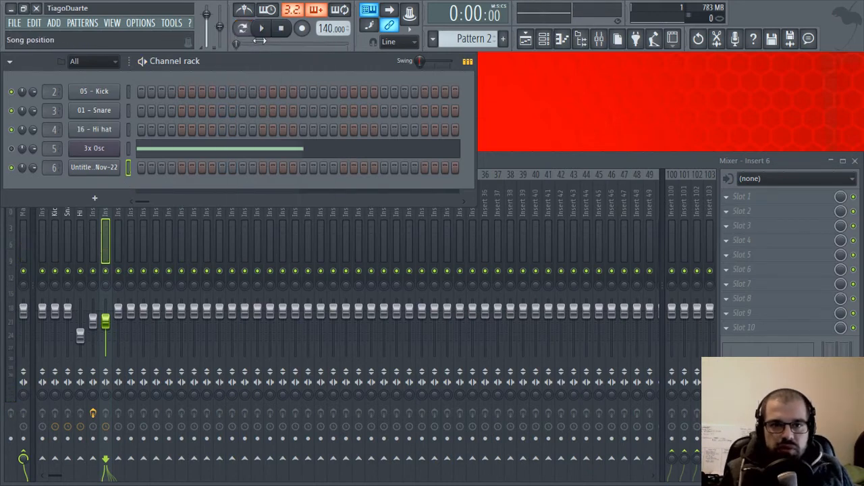
click(525, 39)
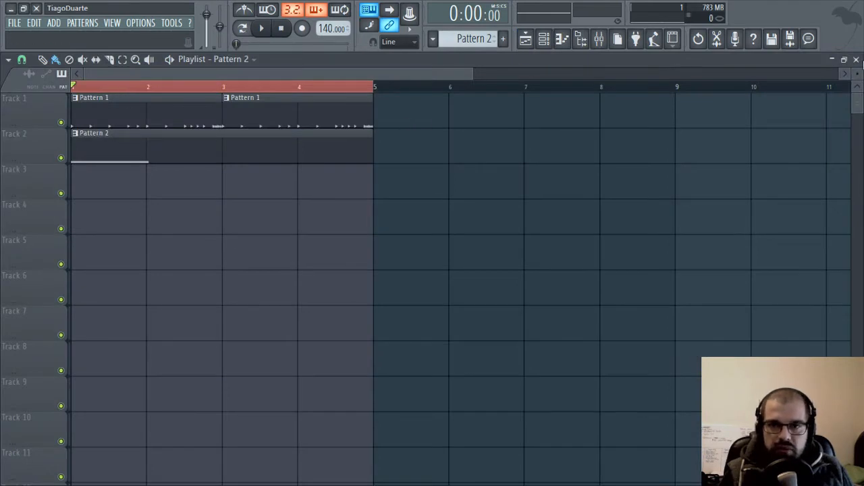
click(266, 125)
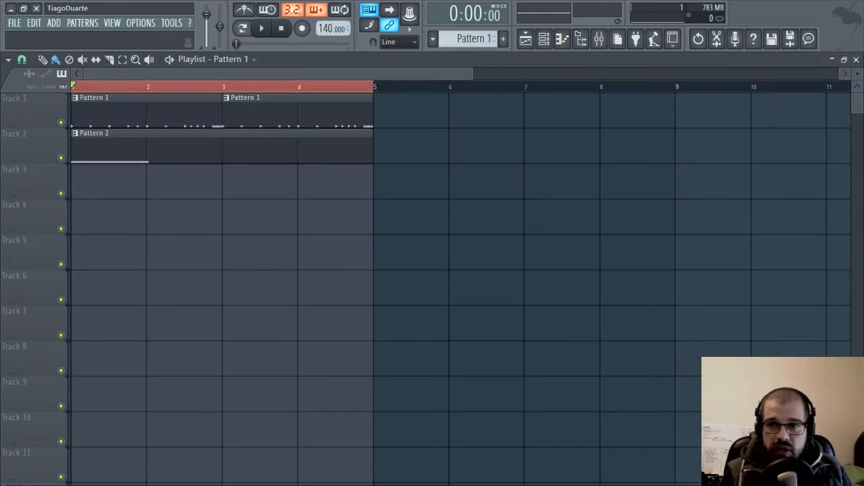
key(F5)
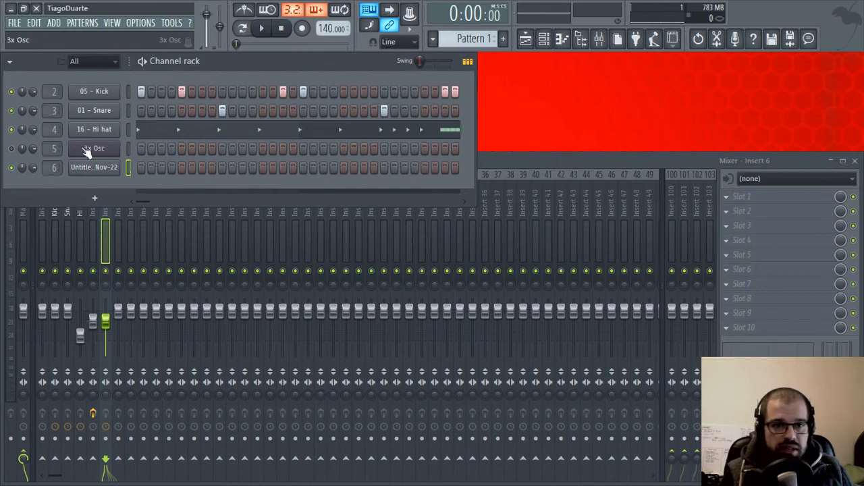
scroll(485, 31, down, 1)
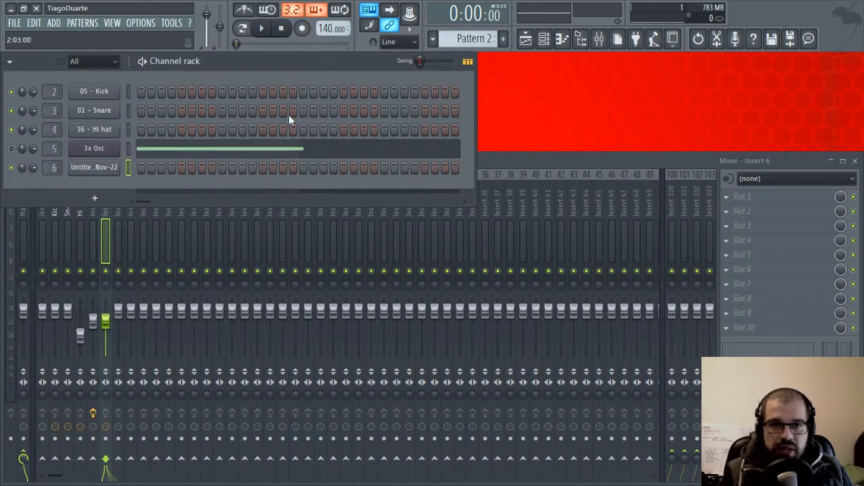
Open the sample channel's piano roll in Pattern 2 and place a shortened A#4 note at the start of bar 1.
right_click(112, 166)
click(143, 170)
click(71, 259)
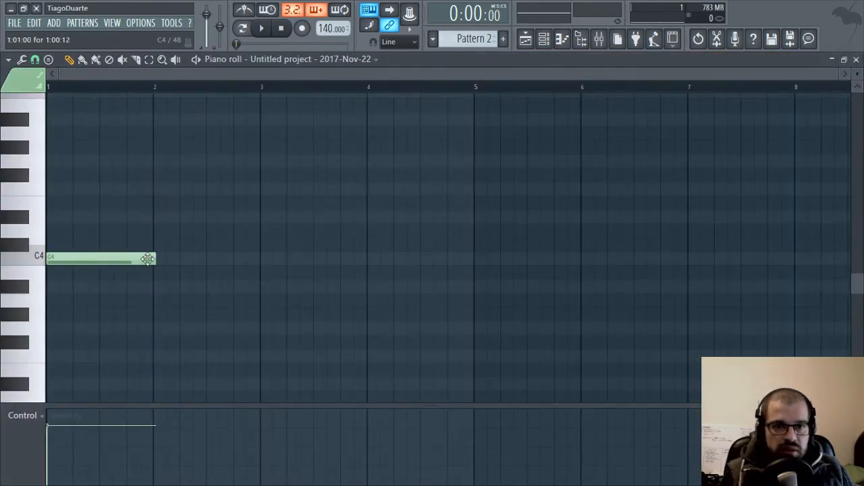
drag(154, 260, 34, 120)
scroll(95, 230, up, 3)
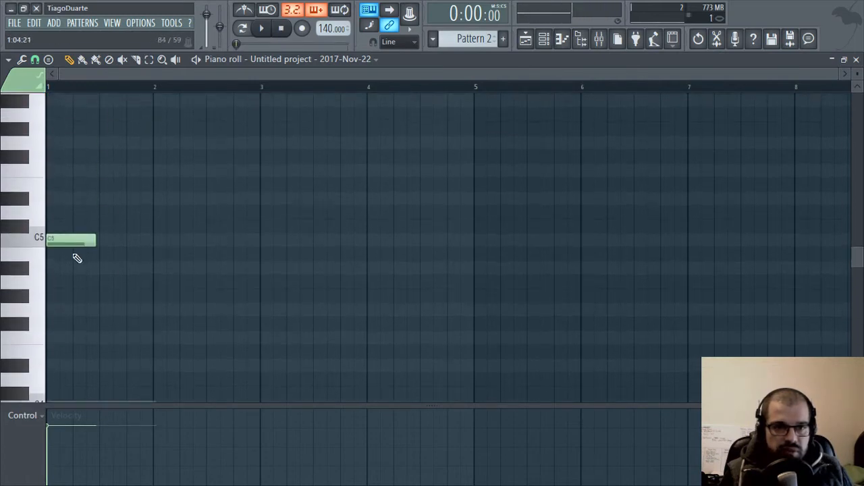
drag(64, 240, 74, 273)
Add A#4 notes at step 5 of bar 1 and the start of bar 2, each 0:03:12 long, and check them in playback.
key(space)
key(space)
key(space)
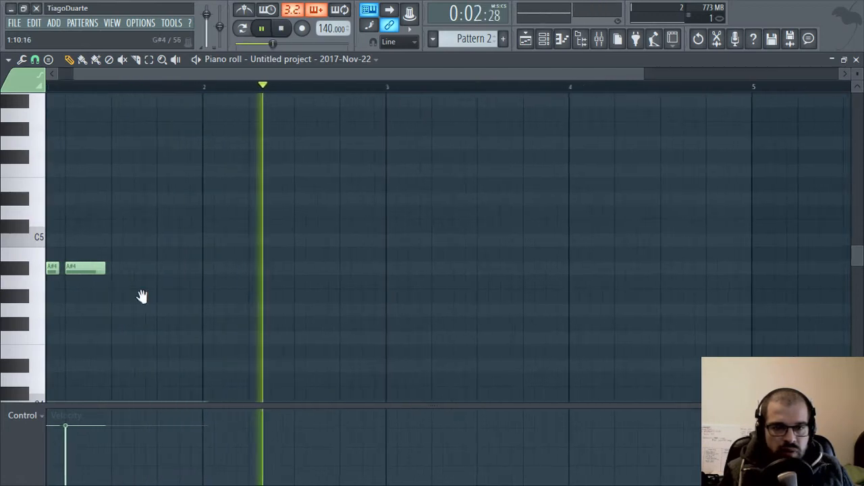
scroll(140, 295, up, 2)
click(234, 289)
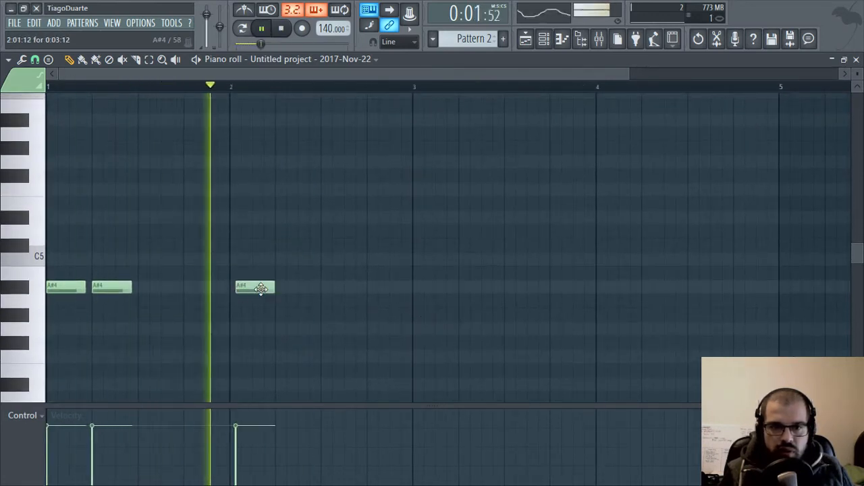
drag(260, 285, 252, 288)
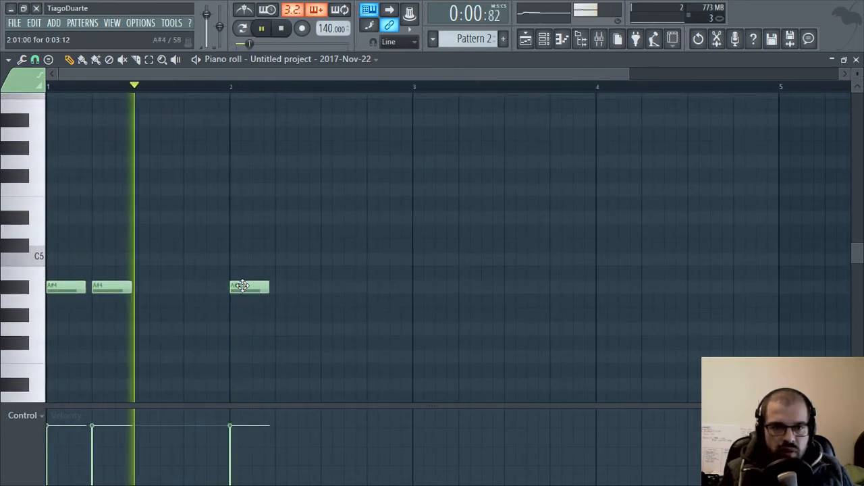
key(space)
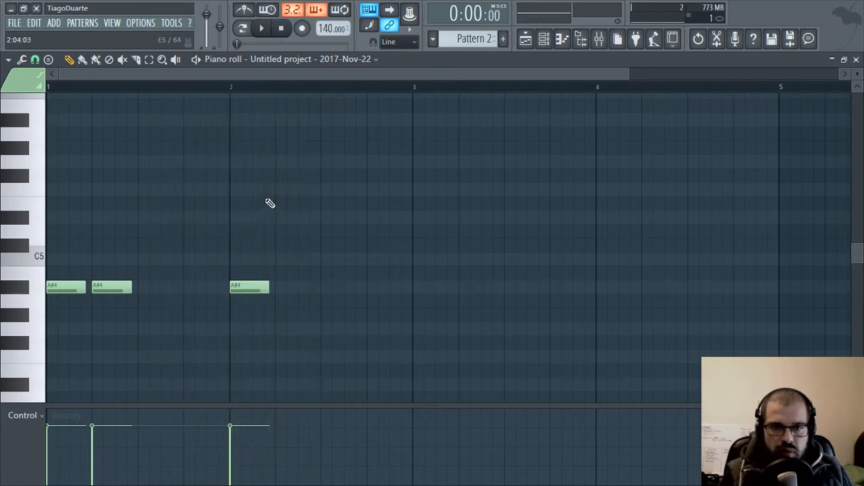
Add an A#5 note of length 0:02:00 at 1:15:00, play the pattern, and lower the note's velocity to about 48%.
click(270, 203)
mouse_move(285, 207)
mouse_down()
mouse_move(244, 121)
mouse_move(223, 124)
mouse_up()
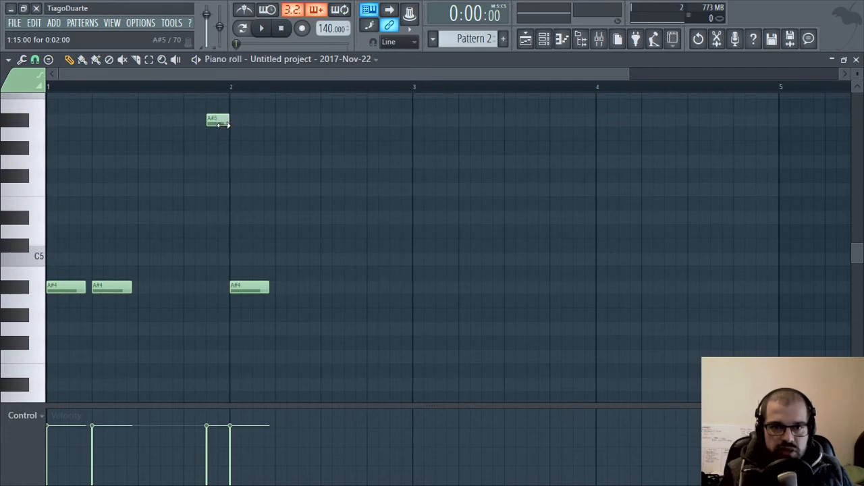
key(space)
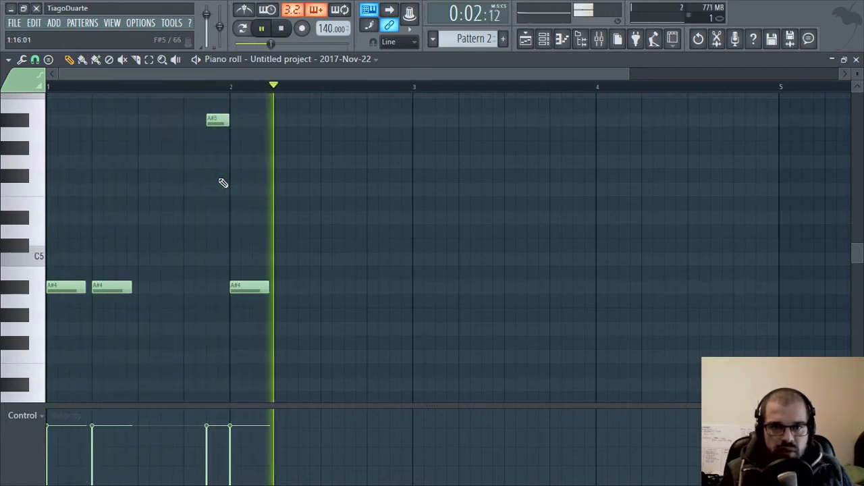
key(space)
key(space)
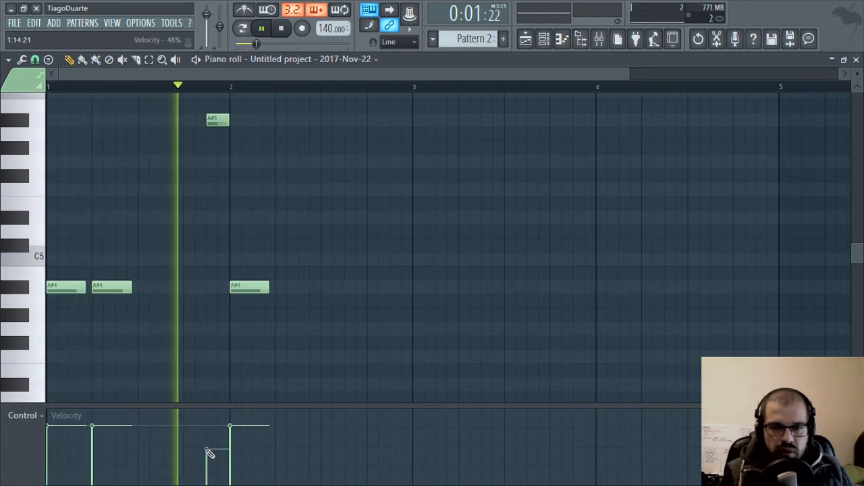
click(207, 446)
Stop playback and add a G#4 note at step 9 of bar 2 and an A#4 note at 2:11:12, each 0:02:00 long.
key(space)
mouse_move(337, 286)
mouse_down()
mouse_move(320, 331)
mouse_move(328, 303)
mouse_up()
click(345, 287)
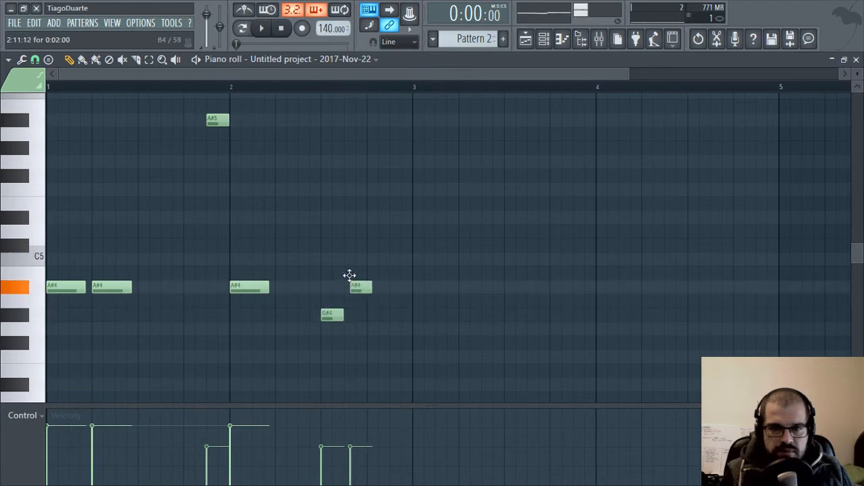
Play the pattern, raise the velocity of the A#4 note at 2:11:00, and set the G#4 note's velocity to about 62%.
key(space)
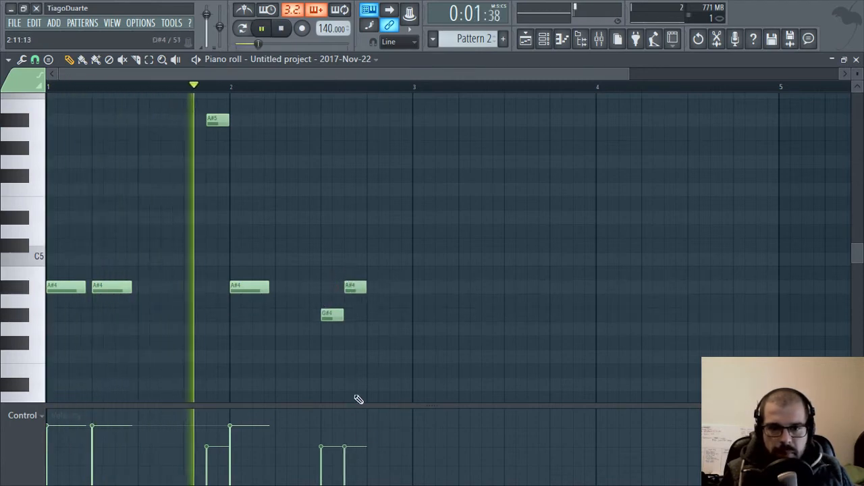
click(347, 427)
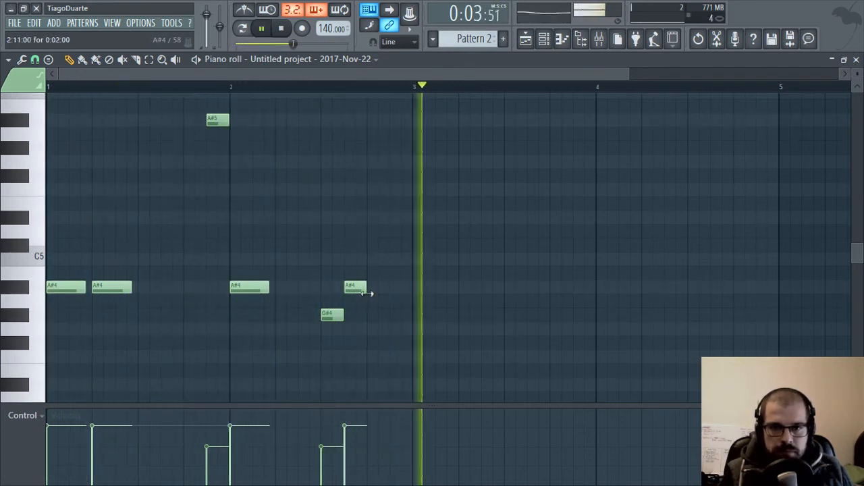
key(space)
click(321, 426)
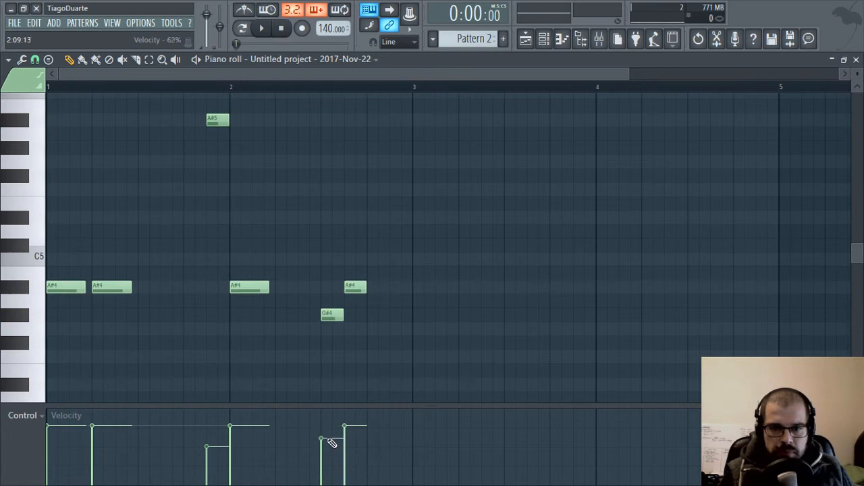
Try an A#4 note near the end of bar 2, replace it with a C#5 filling the last four steps, and play the pattern.
click(382, 285)
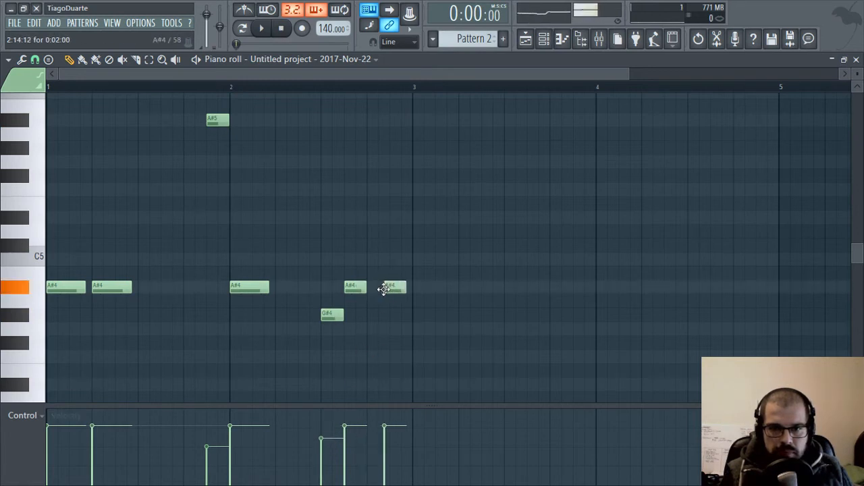
right_click(392, 286)
drag(370, 262, 410, 246)
key(space)
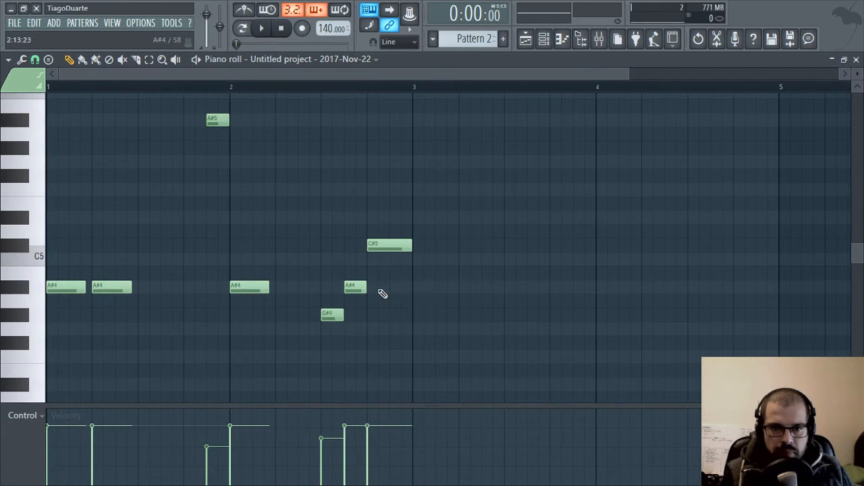
Select all notes in bars 1 and 2, duplicate them into bars 3 and 4, and deselect them.
drag(460, 115, 64, 331)
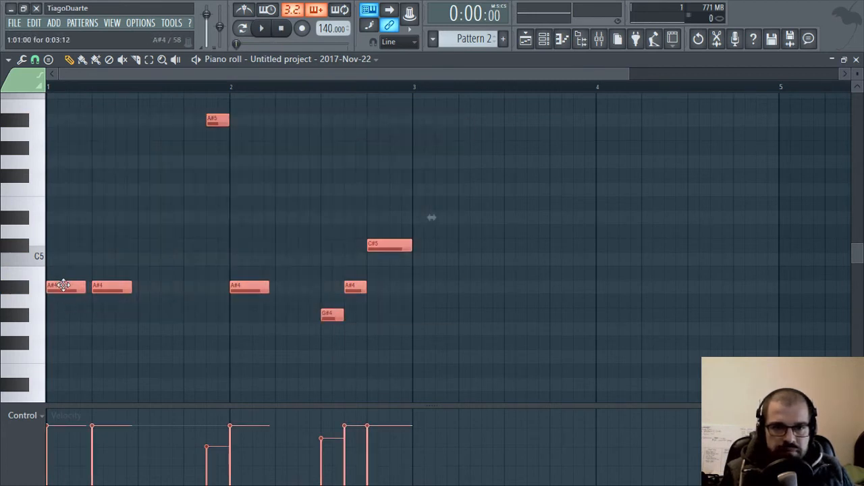
key(ctrl+b)
drag(414, 289, 437, 290)
click(553, 337)
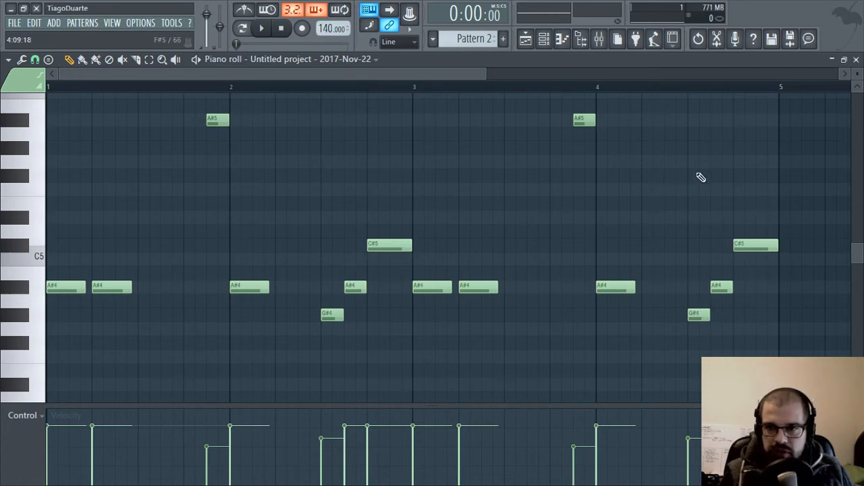
Add an A#5 note at 4:09:00 extending to the end of bar 4, and delete the G#4, A#4 and C#5 notes below it.
drag(679, 172, 359, 200)
click(382, 153)
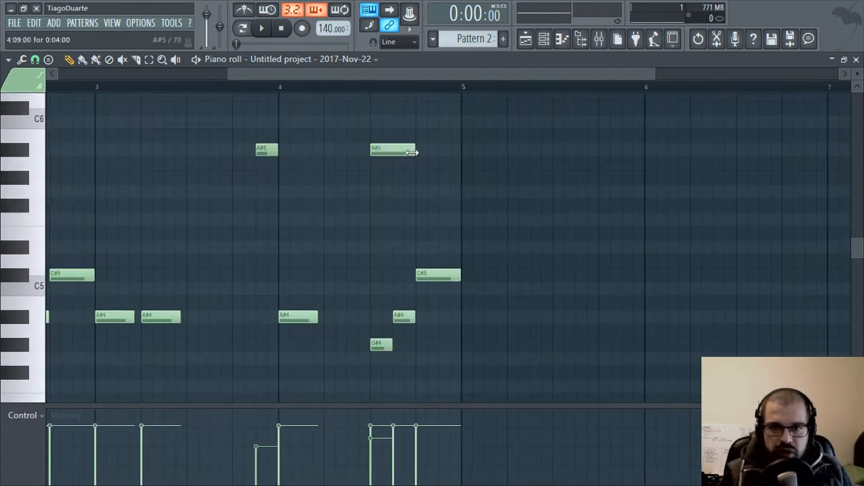
drag(412, 153, 482, 154)
right_click(438, 275)
right_click(404, 317)
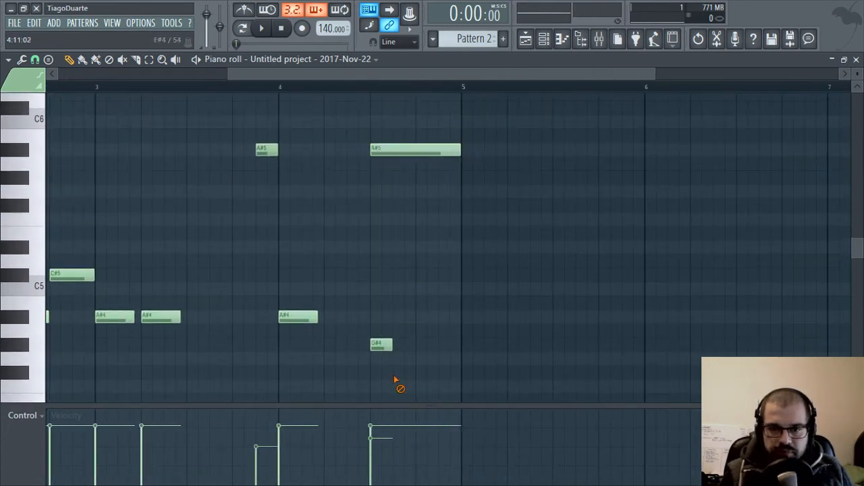
right_click(381, 344)
Add an A#4 note at 4:13:00 with length 0:04:00 and make it a slide note.
click(424, 319)
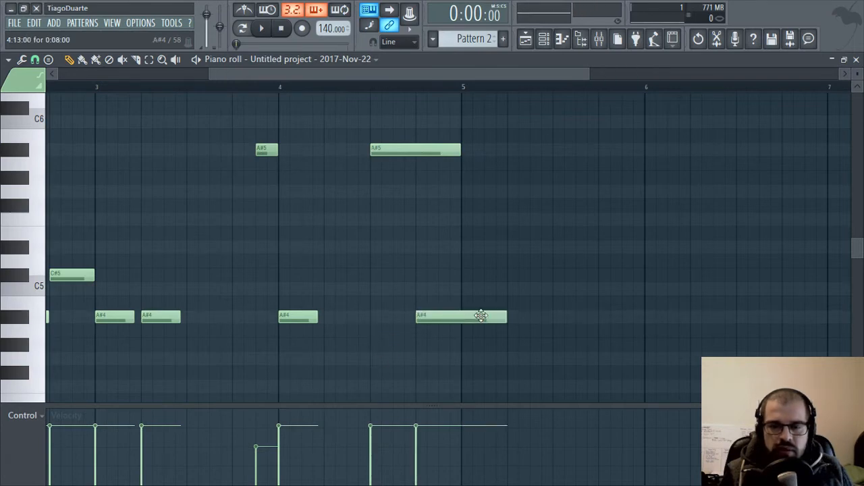
drag(503, 318, 457, 319)
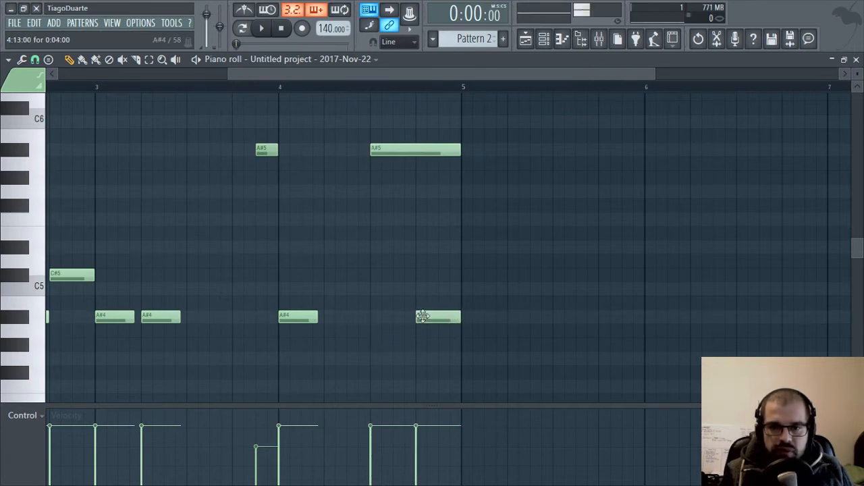
double_click(452, 318)
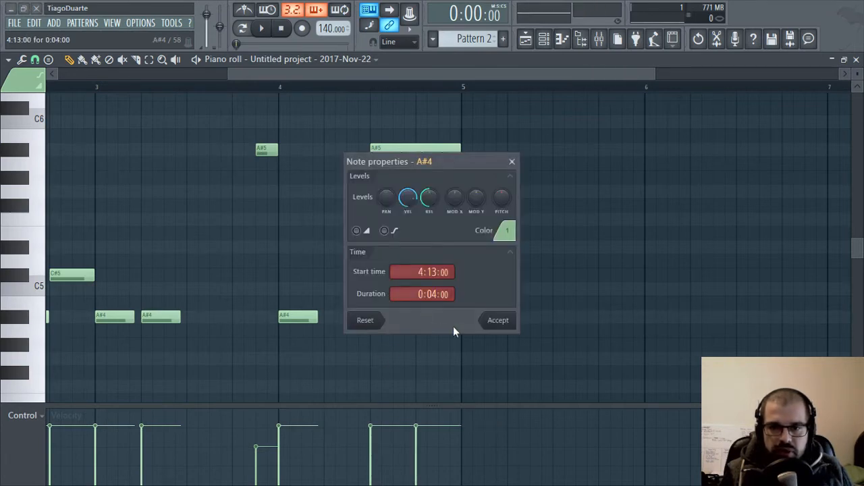
click(505, 325)
Play the four-bar bassline, lower the long A#5 note's velocity to roughly match the short A#5 notes, and close the piano roll.
drag(273, 240, 788, 281)
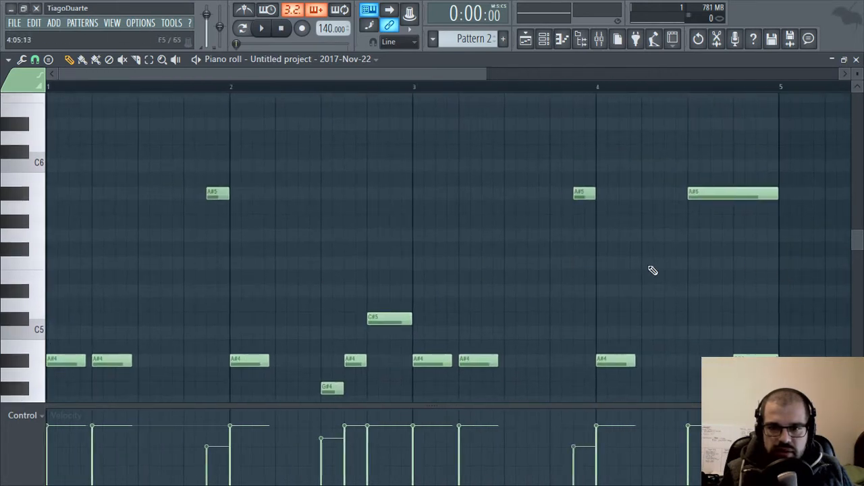
scroll(438, 279, down, 1)
scroll(539, 214, down, 2)
key(space)
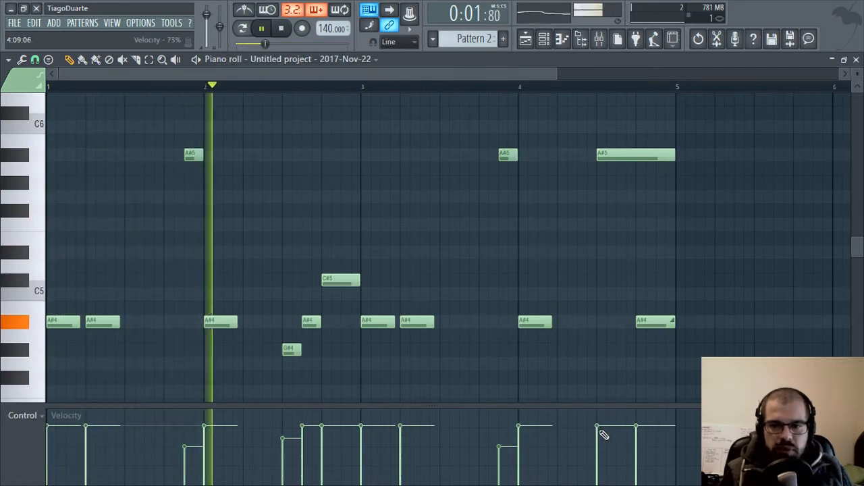
drag(600, 432, 597, 448)
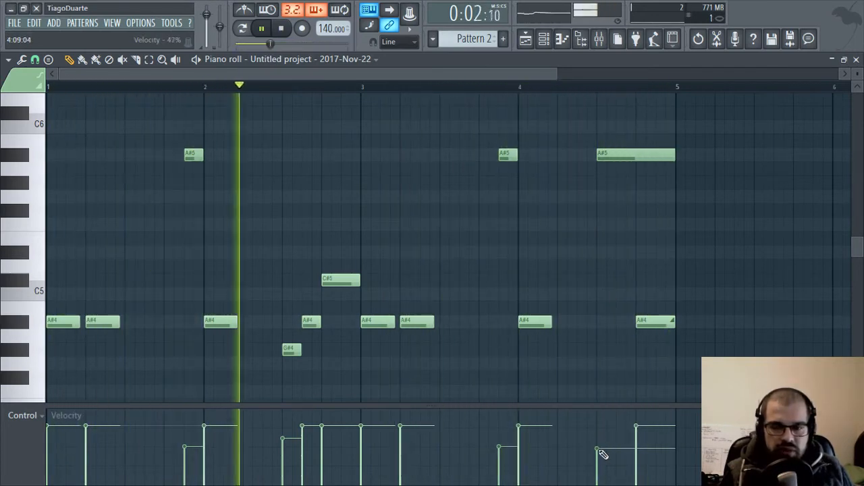
click(856, 60)
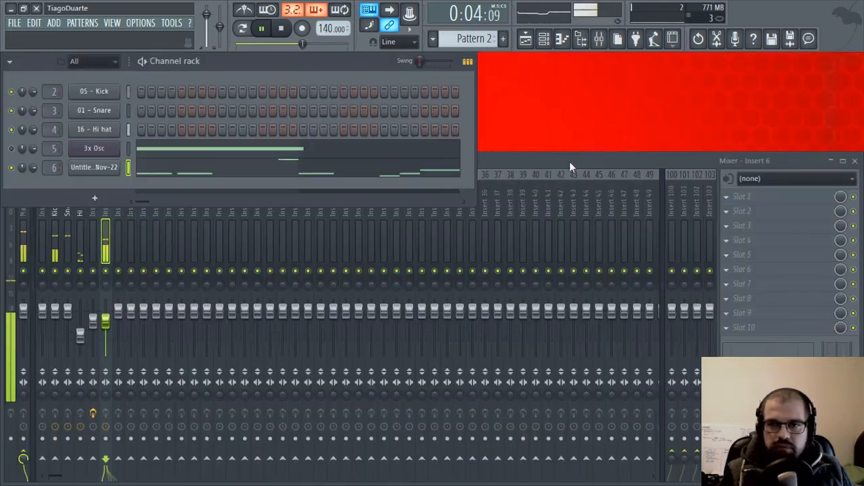
Review the 3x Osc channel's volume envelope and oscillator settings, stop playback, and close the instrument window.
click(94, 149)
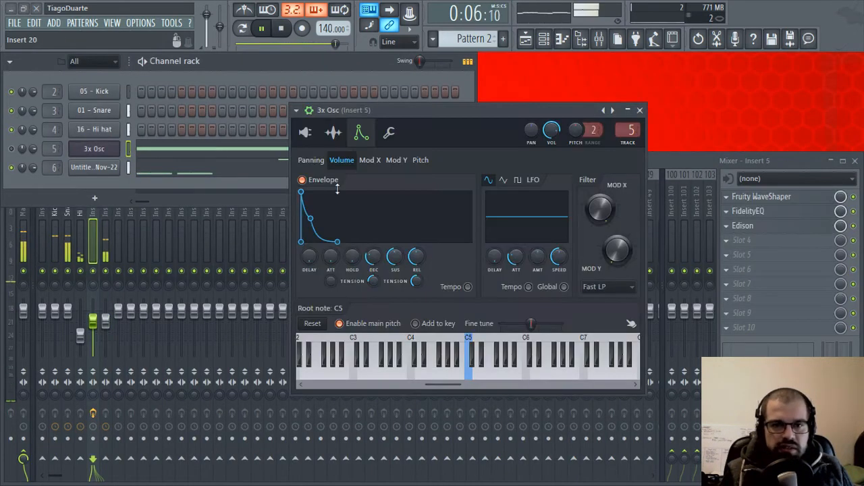
click(309, 134)
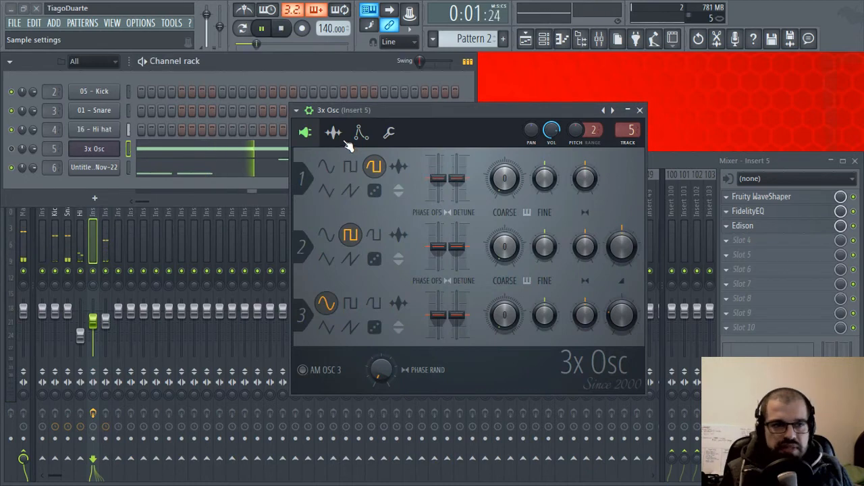
click(281, 28)
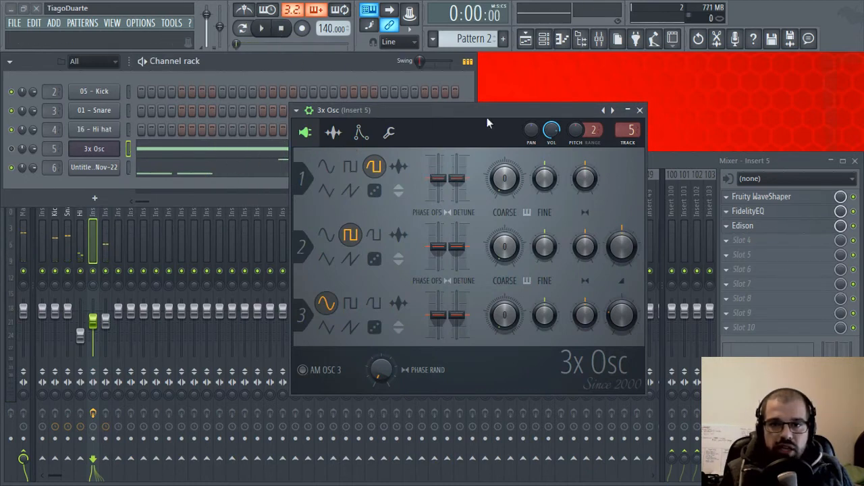
click(640, 109)
Play the pattern and lower the Insert 6 mixer fader to about -8.7 dB.
key(space)
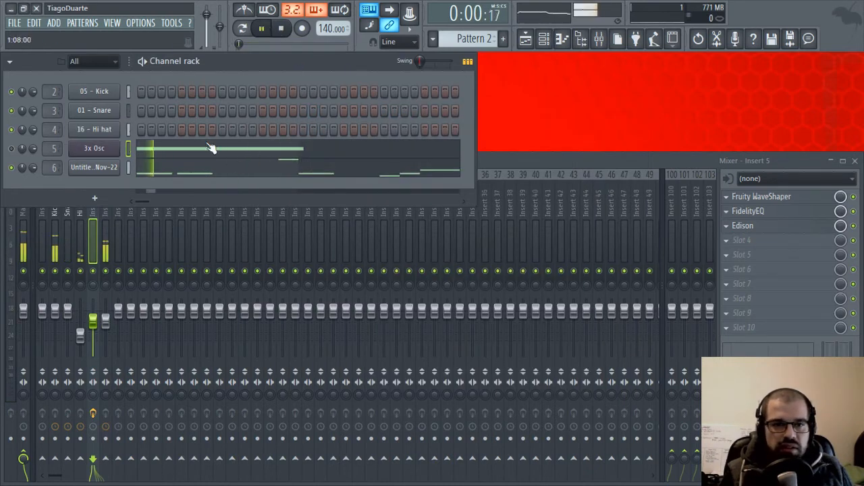
click(108, 225)
drag(105, 329, 106, 339)
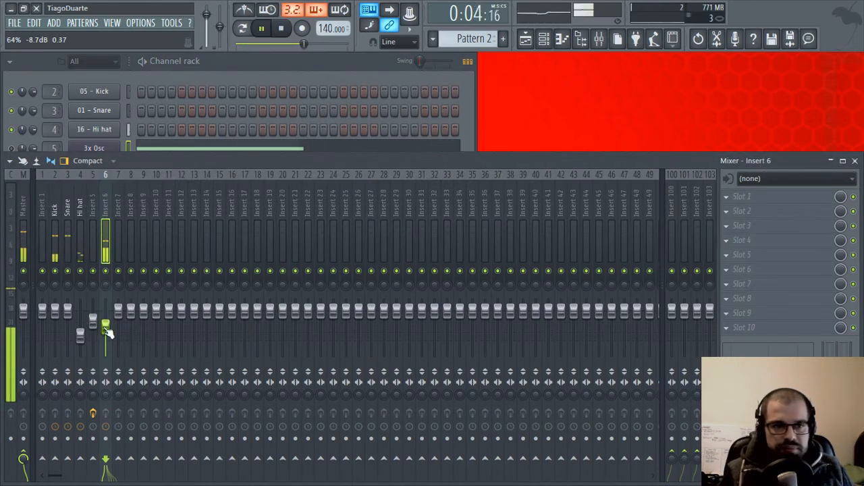
Load Fruity Fast Dist in the first effect slot of Insert 6, adjust its threshold, and lower the track's fader further.
click(751, 197)
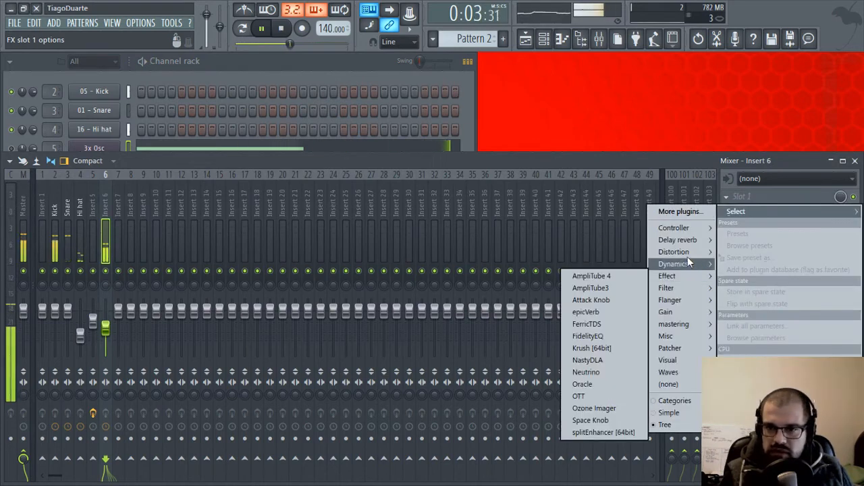
mouse_move(685, 253)
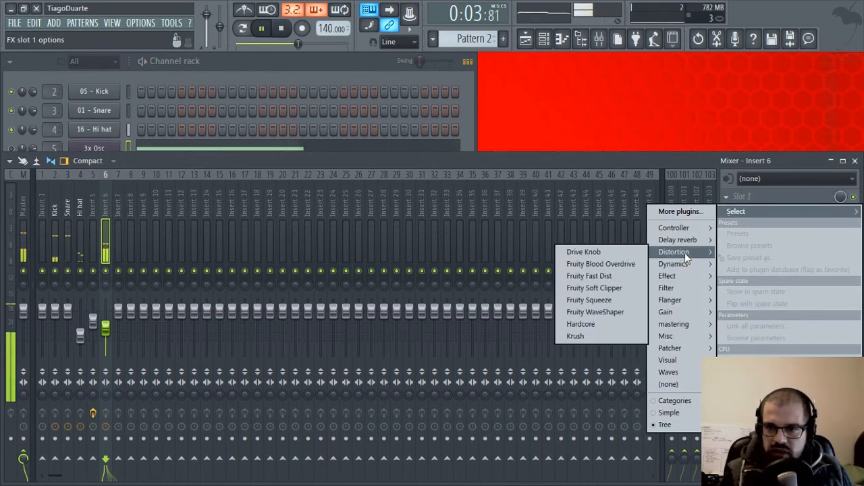
click(601, 276)
drag(218, 178, 397, 179)
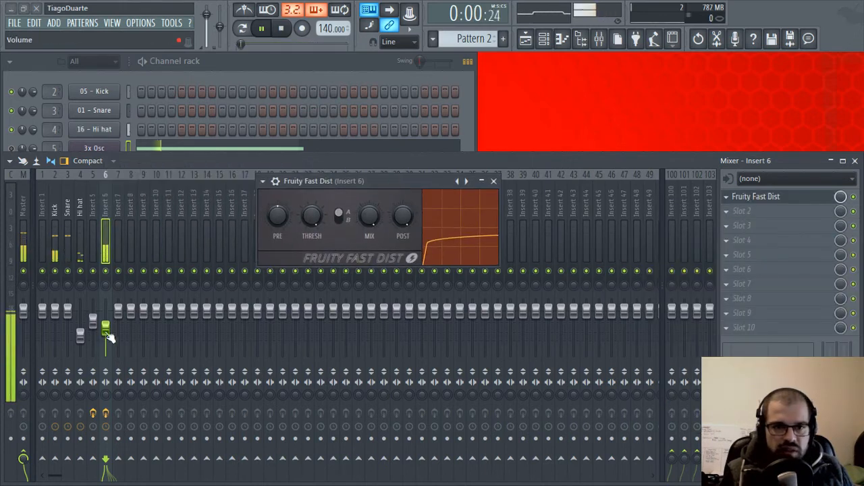
drag(105, 329, 105, 340)
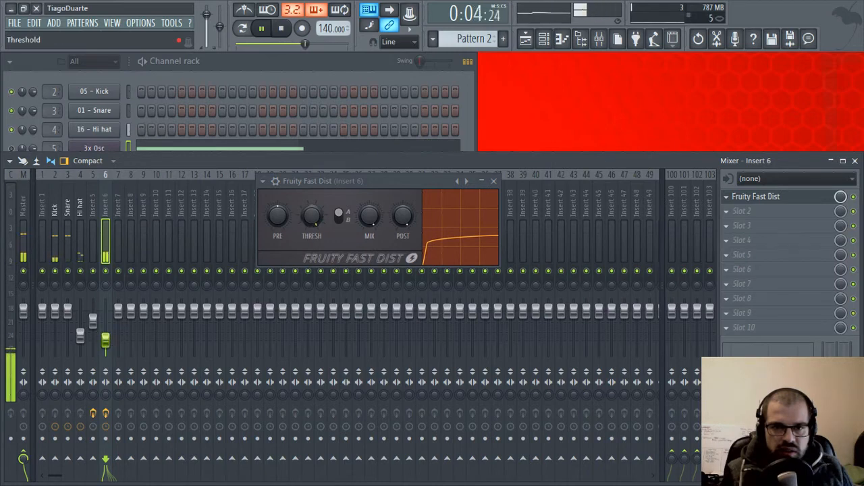
drag(312, 216, 312, 240)
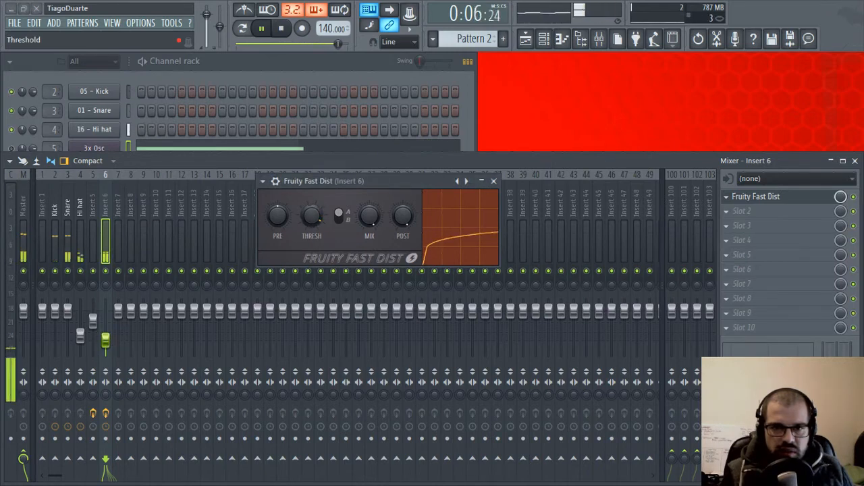
Add FidelityEQ in slot 2 of Insert 6 with its low-pass band on at about 1.1 kHz, and close both effect windows.
click(757, 213)
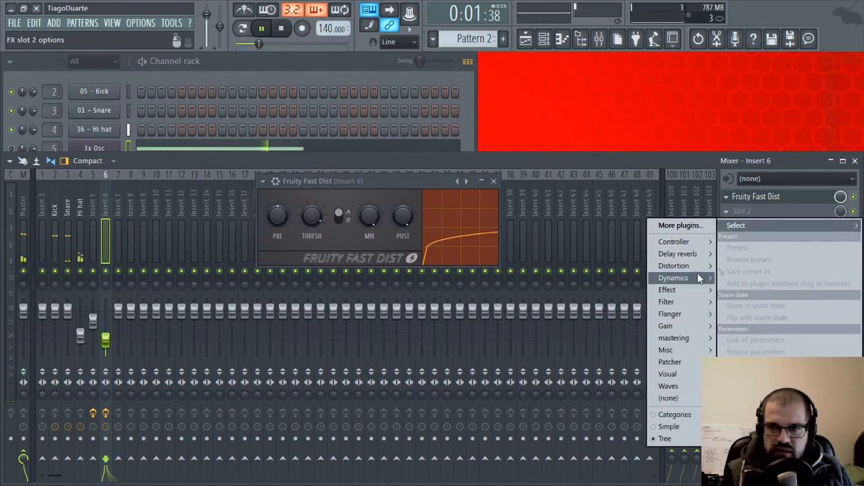
mouse_move(680, 280)
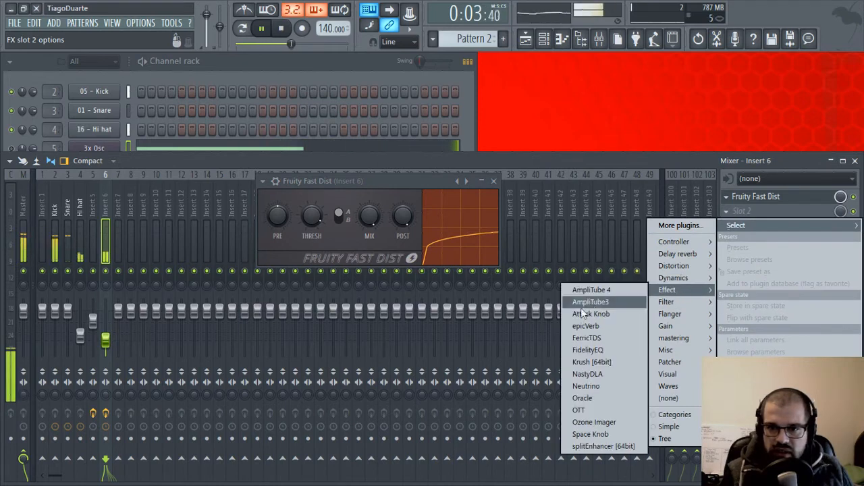
click(600, 351)
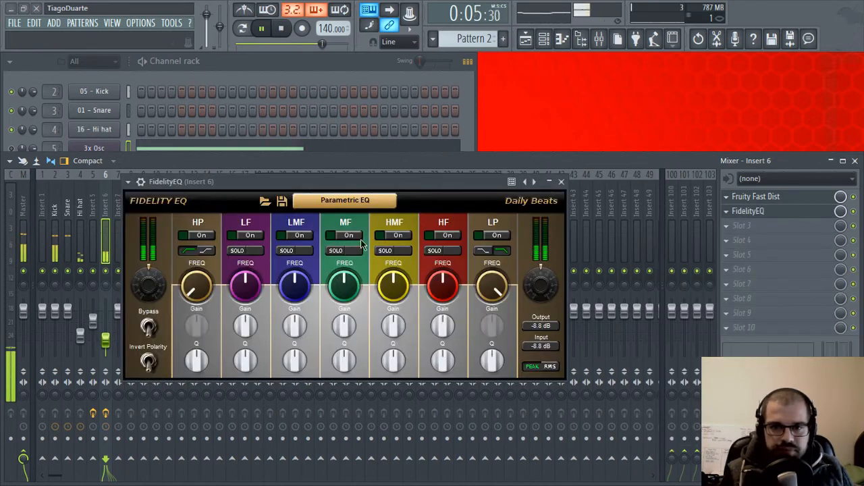
click(496, 235)
drag(493, 285, 524, 405)
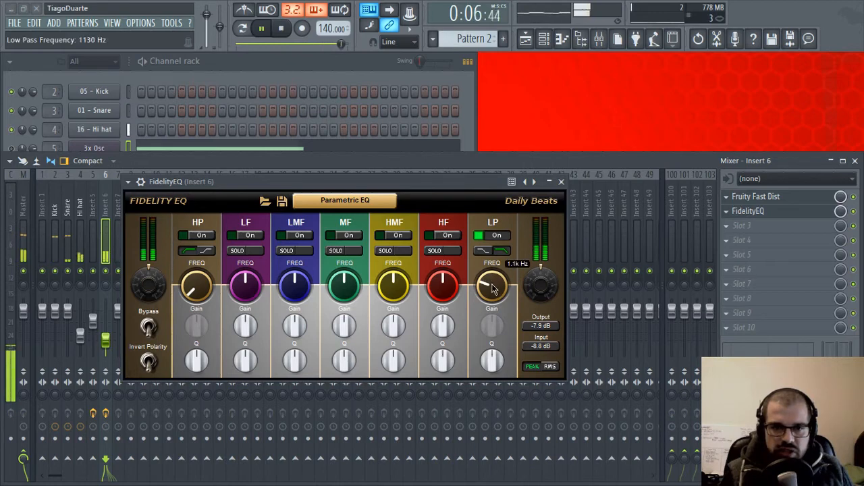
click(561, 182)
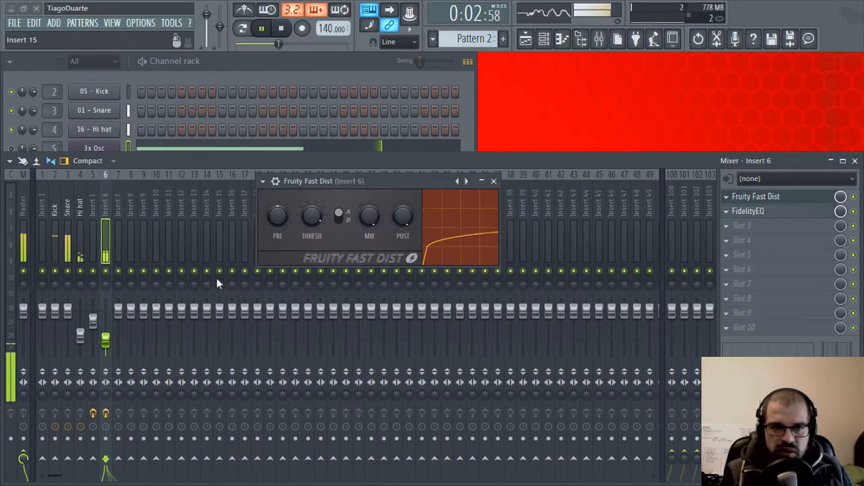
click(494, 181)
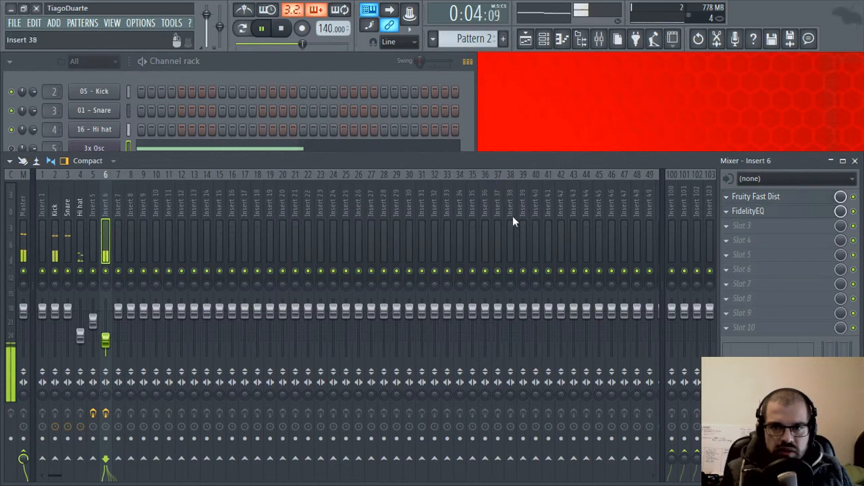
Compare Insert 6 with its effects bypassed and enabled, set its fader to about -18.5 dB, and return to the channel rack.
click(105, 412)
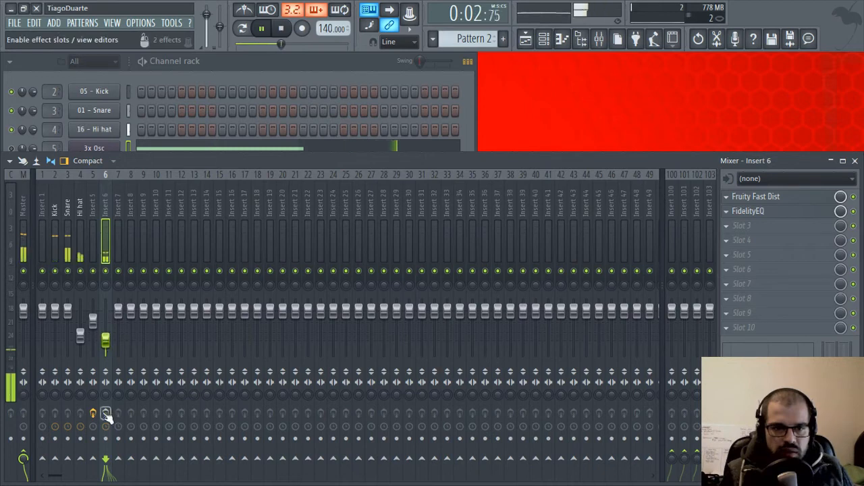
click(105, 413)
drag(113, 343, 113, 349)
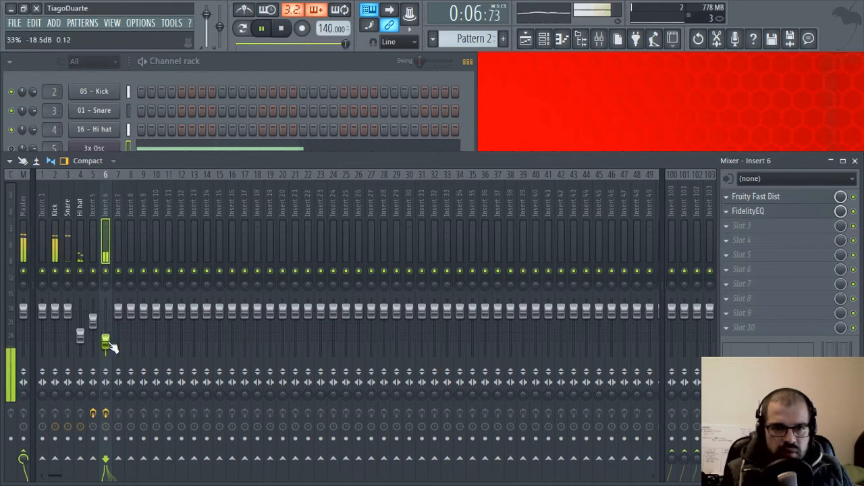
click(227, 74)
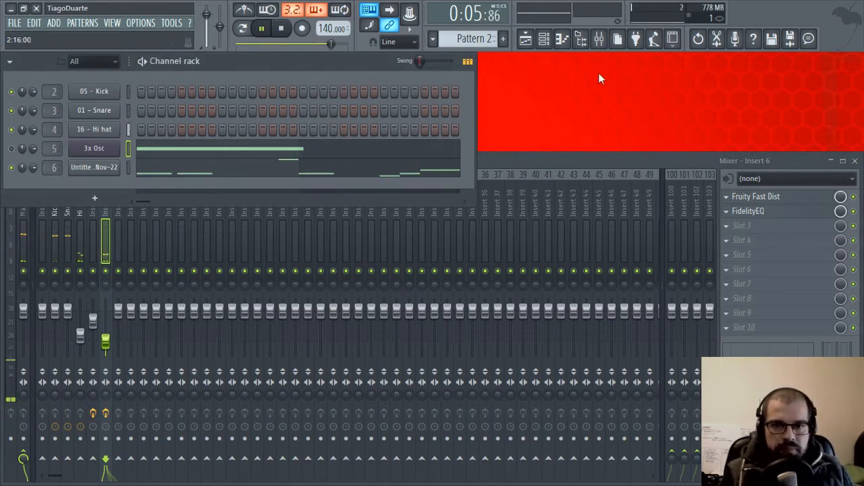
Stop playback and review the 3x Osc channel's oscillator settings, closing its window when done.
click(542, 167)
key(space)
click(293, 61)
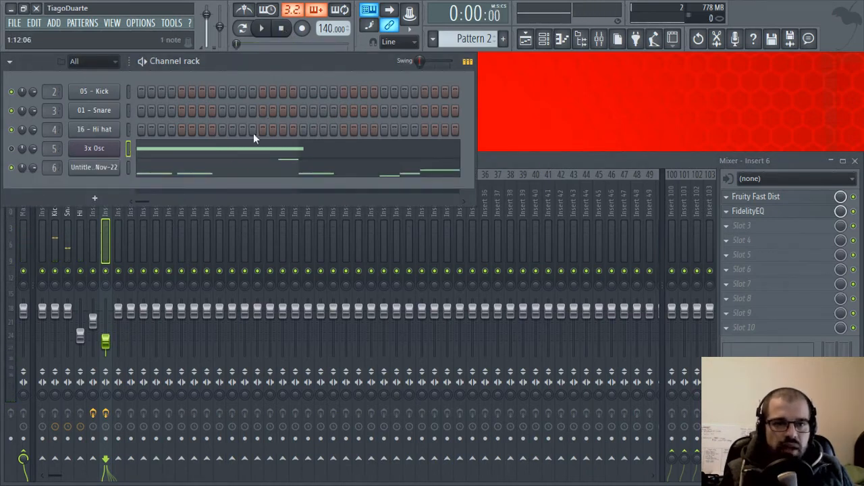
click(103, 152)
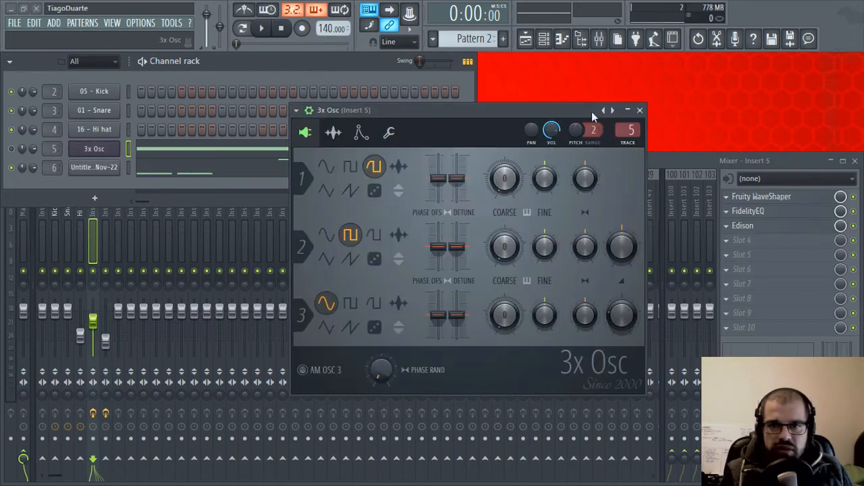
click(640, 111)
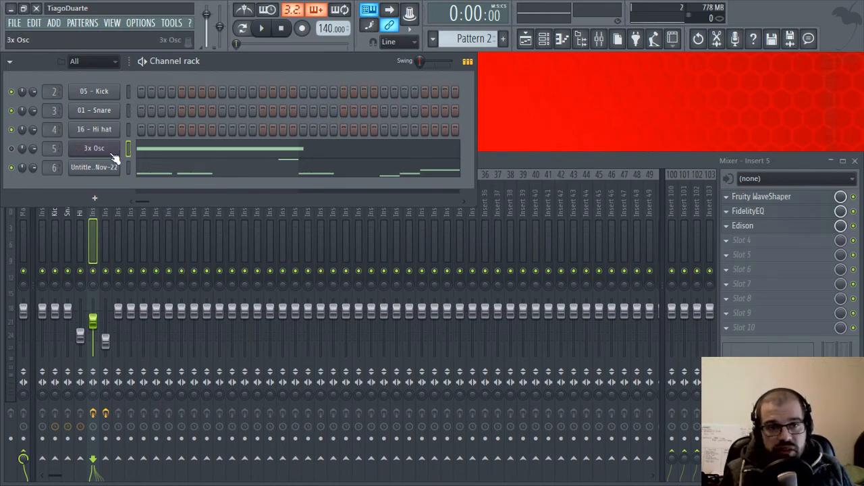
click(95, 198)
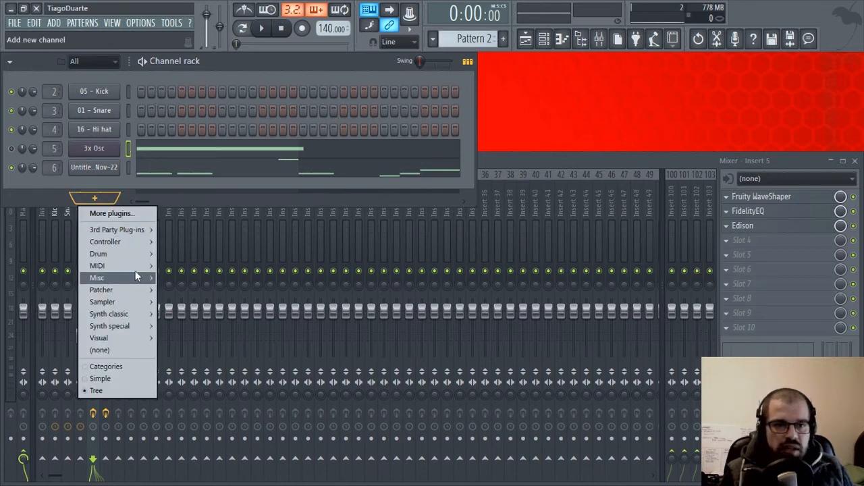
click(52, 186)
click(99, 152)
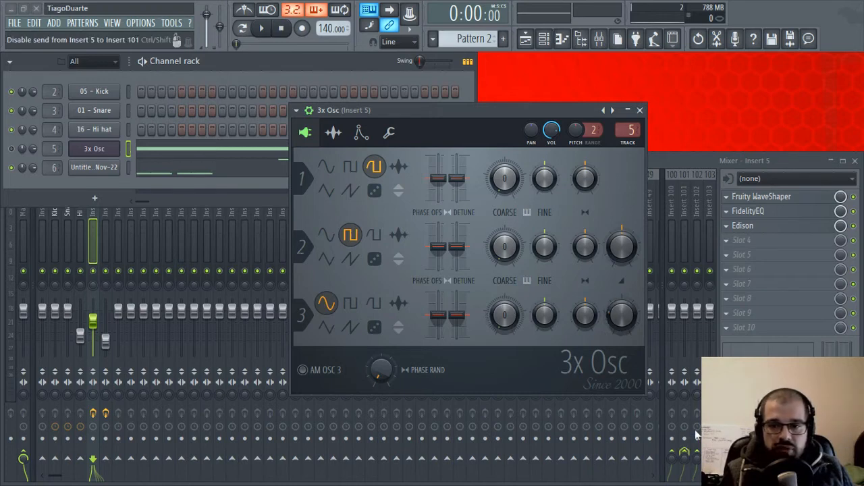
click(640, 111)
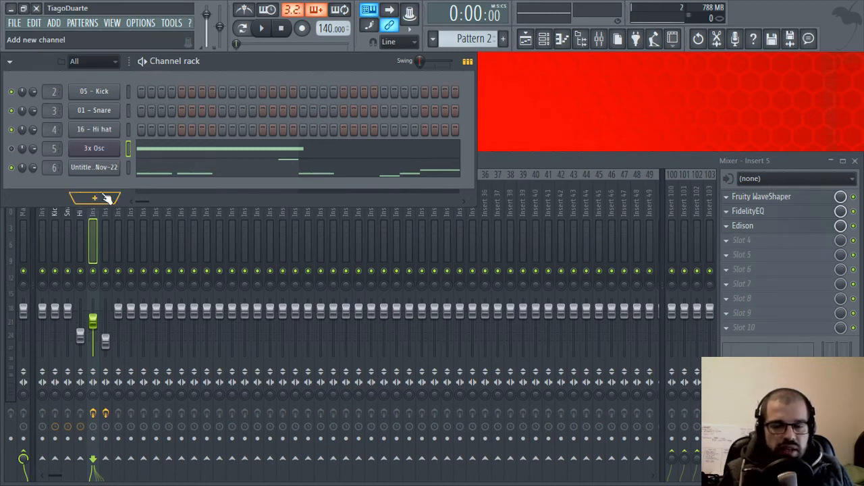
click(95, 150)
click(640, 111)
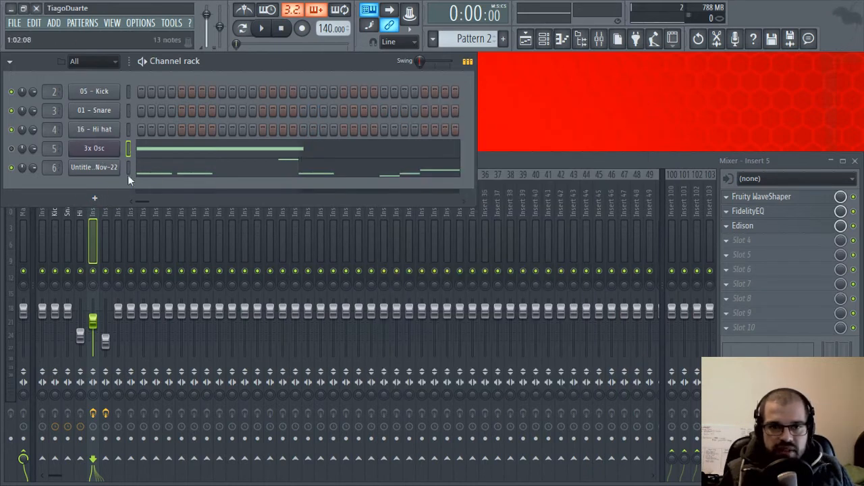
Add a Patcher channel to the channel rack and move its window clear of the channel list.
click(88, 199)
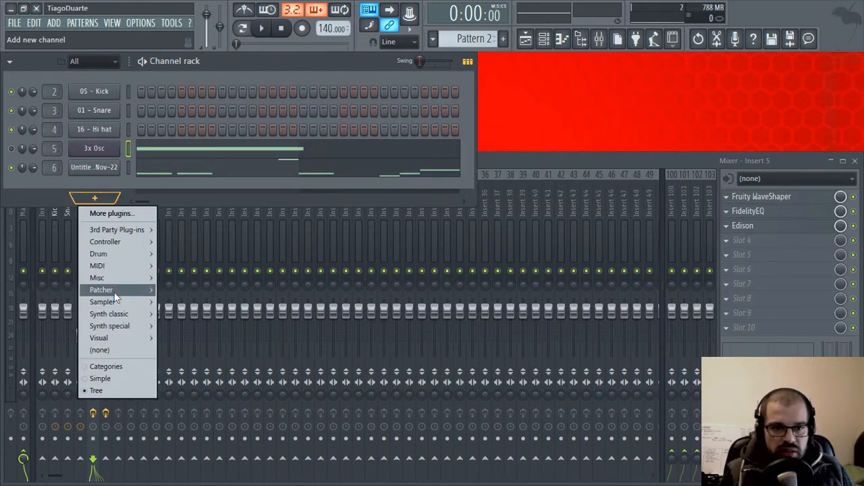
mouse_move(116, 290)
click(196, 292)
drag(222, 68, 389, 90)
Try to add the 3x Osc synth as a generator inside the Patcher map.
right_click(307, 262)
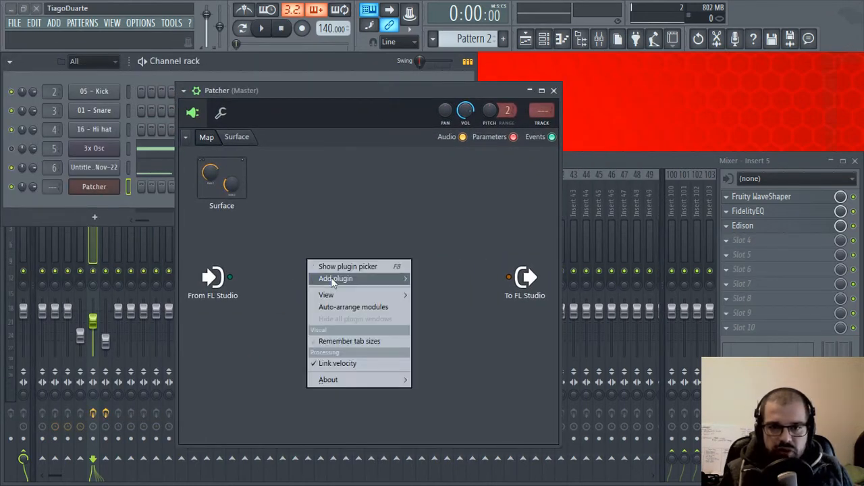
mouse_move(338, 279)
mouse_move(458, 332)
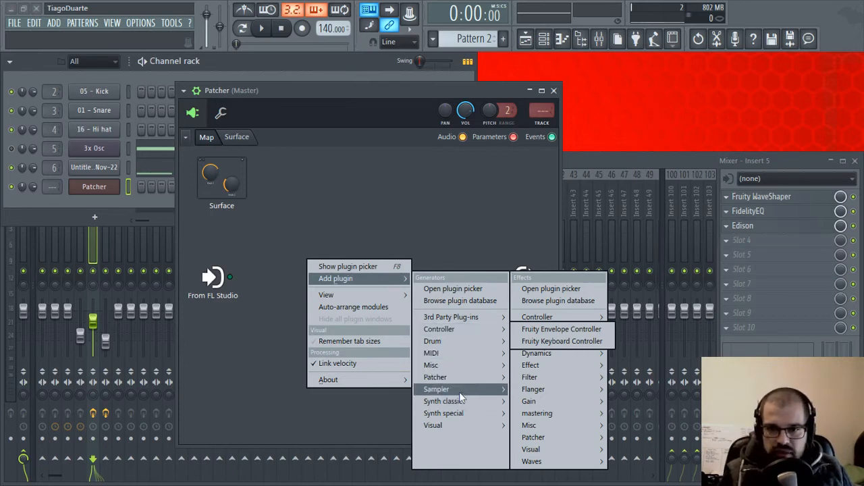
mouse_move(459, 403)
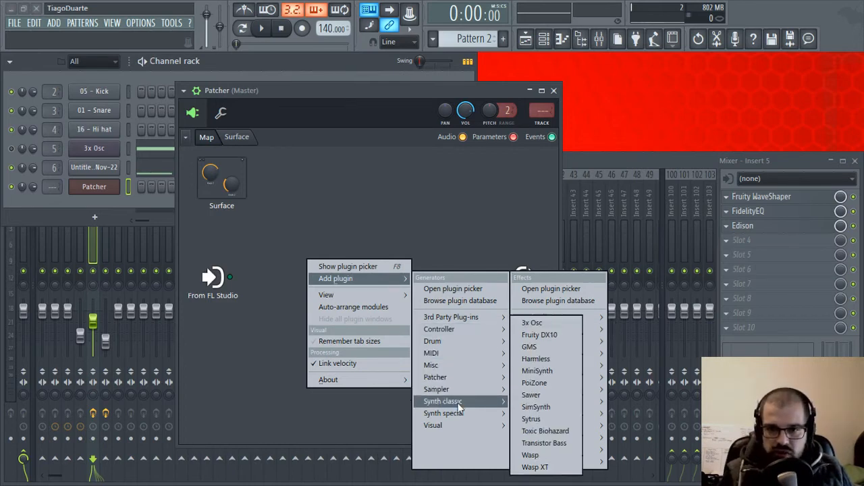
click(539, 325)
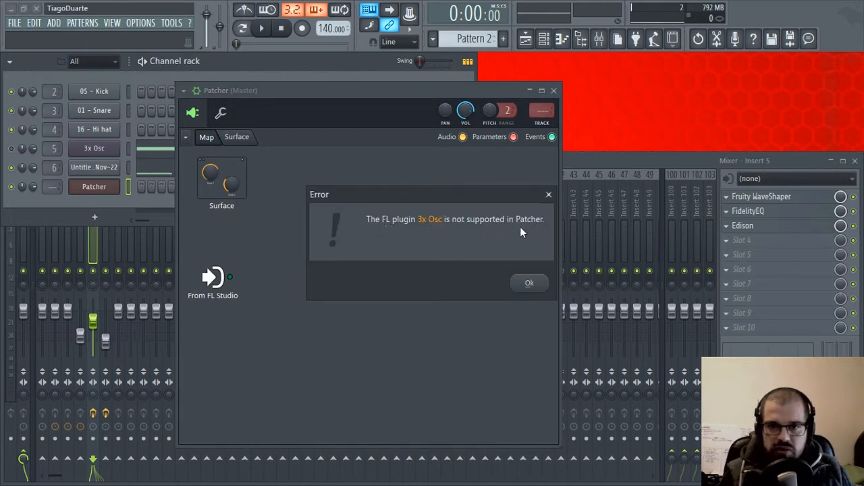
click(528, 283)
Add a GMS synth to the Patcher map, place it between the input and output nodes, and open its editor.
right_click(301, 244)
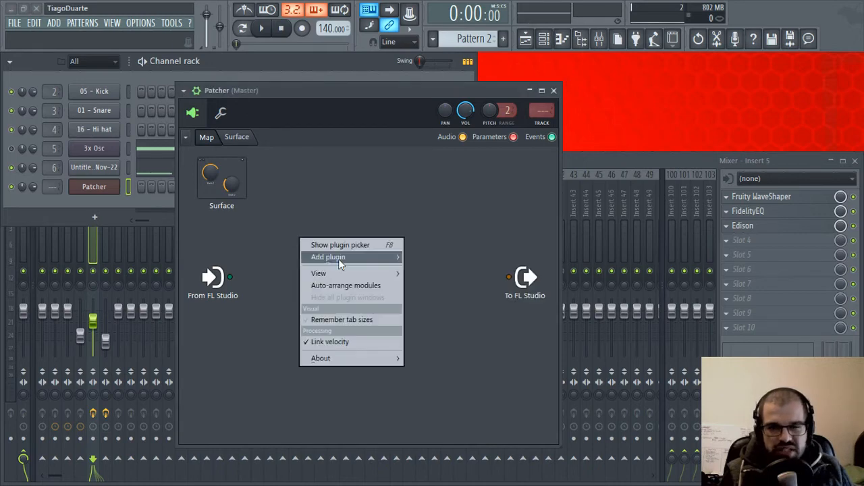
mouse_move(349, 255)
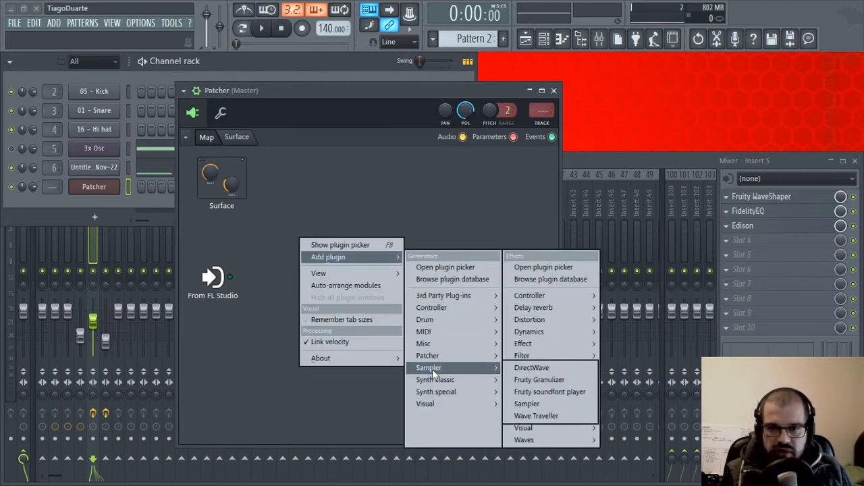
mouse_move(432, 380)
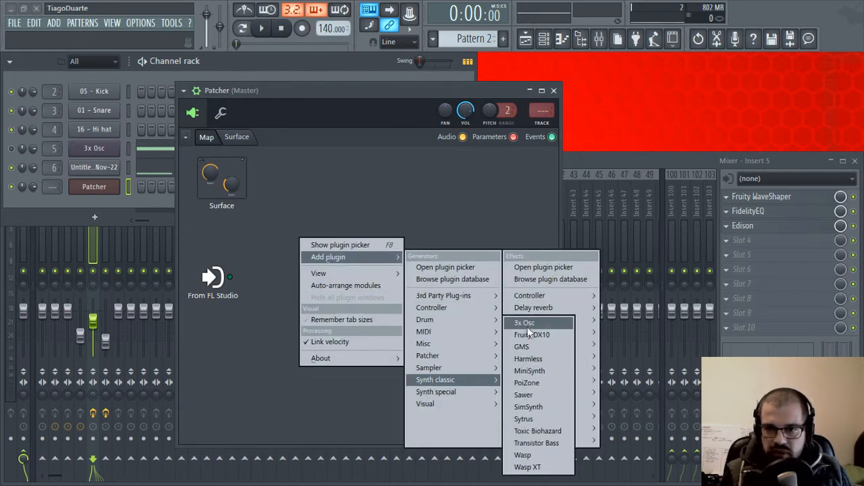
click(521, 346)
drag(307, 296, 338, 256)
click(360, 238)
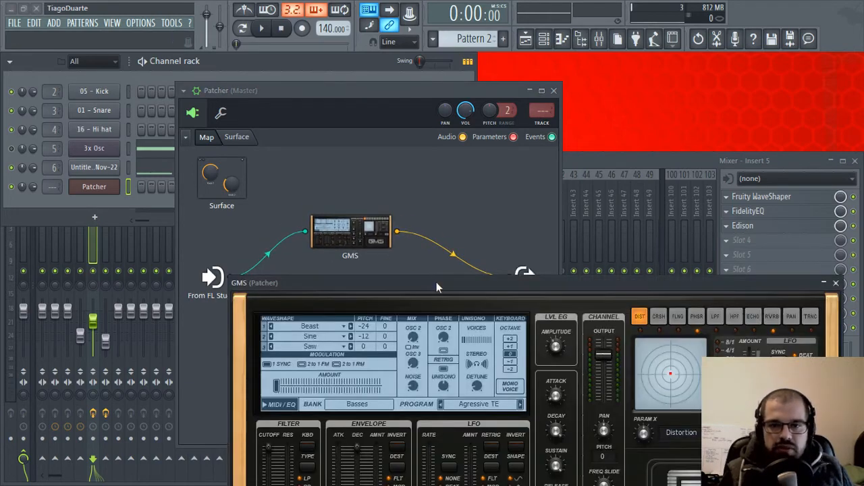
drag(437, 287, 364, 130)
Load the Default program from the User bank in the first GMS.
click(302, 253)
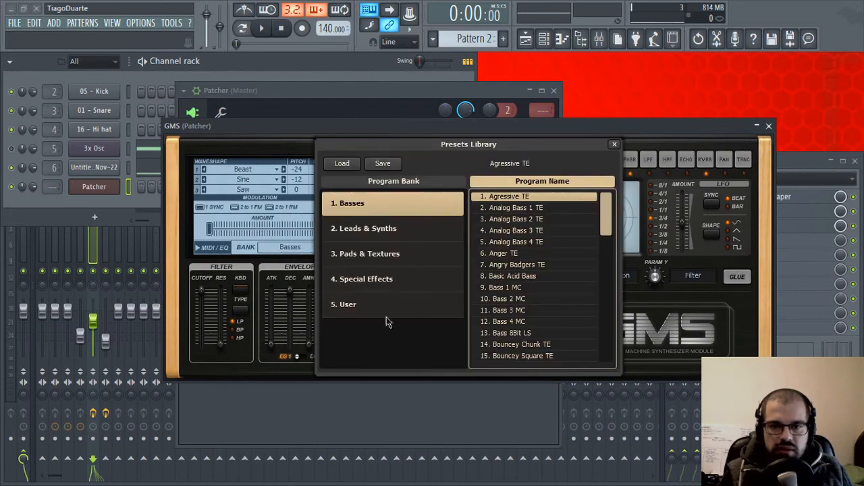
click(387, 314)
double_click(493, 196)
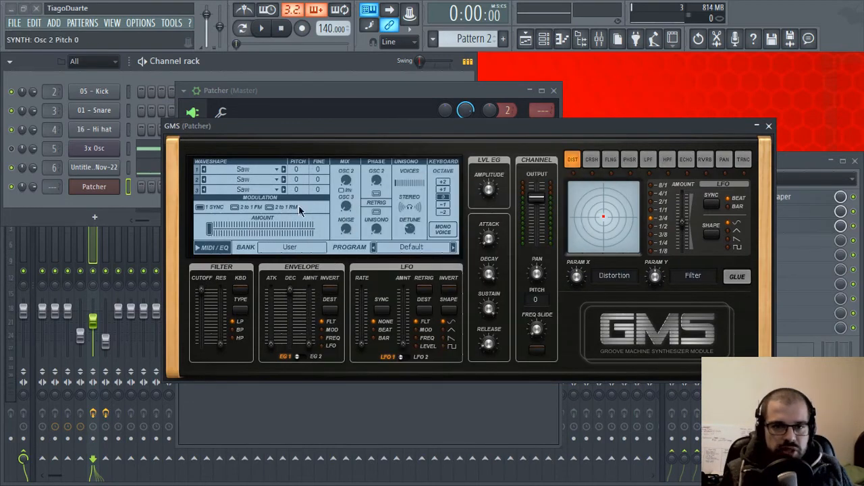
drag(253, 128, 257, 140)
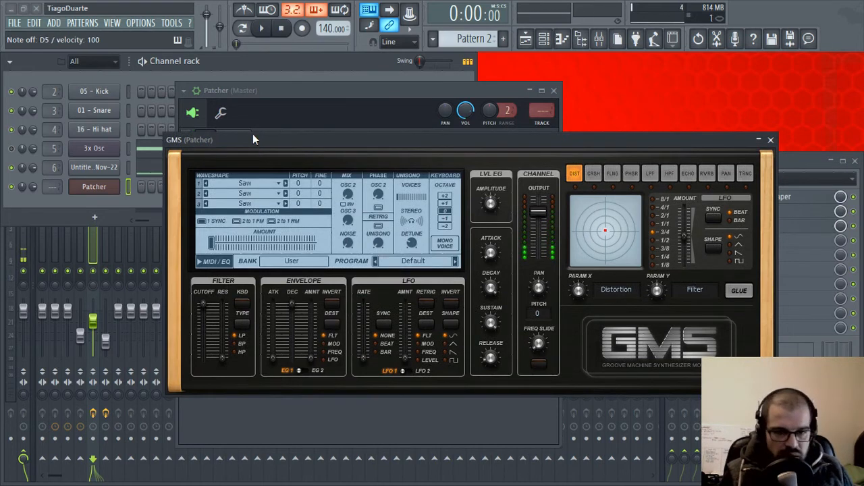
Set the first GMS's oscillator 1 waveshape to Sine, lower its keyboard octave to -1, and audition notes.
click(279, 183)
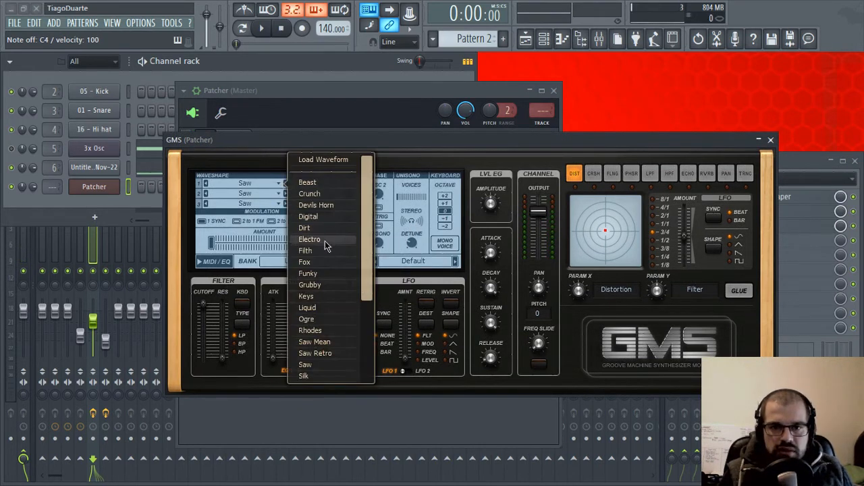
scroll(324, 244, down, 5)
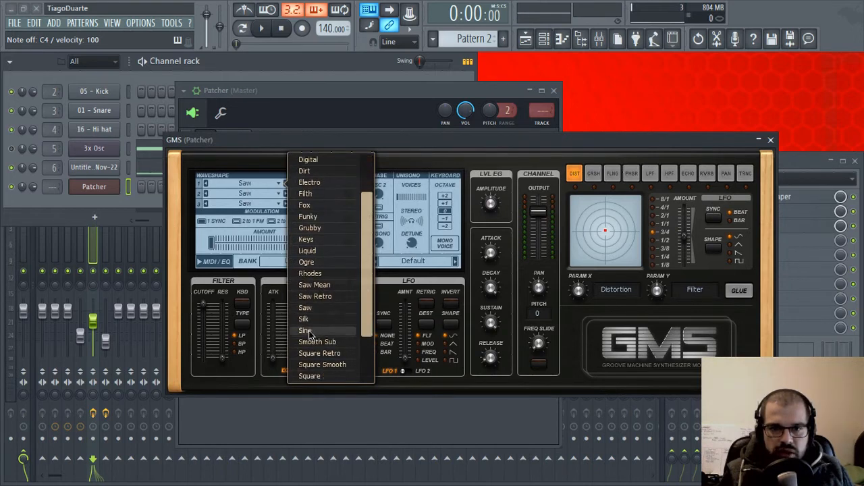
click(305, 331)
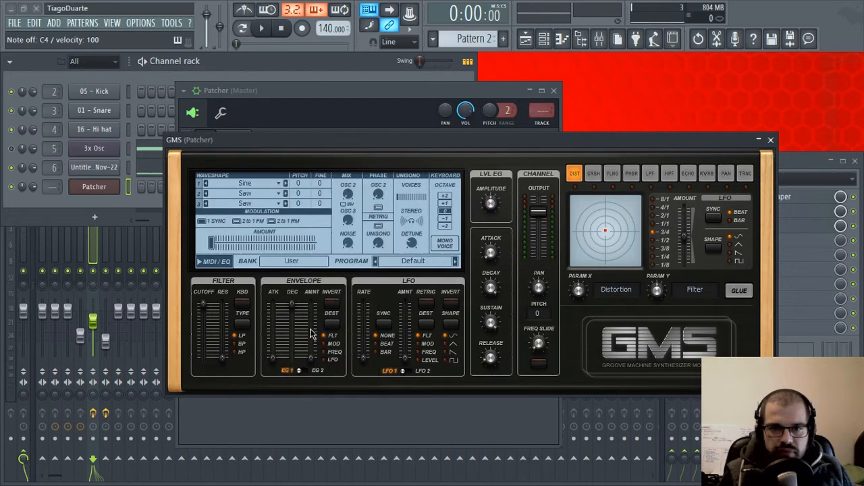
click(448, 221)
key(z)
key(z)
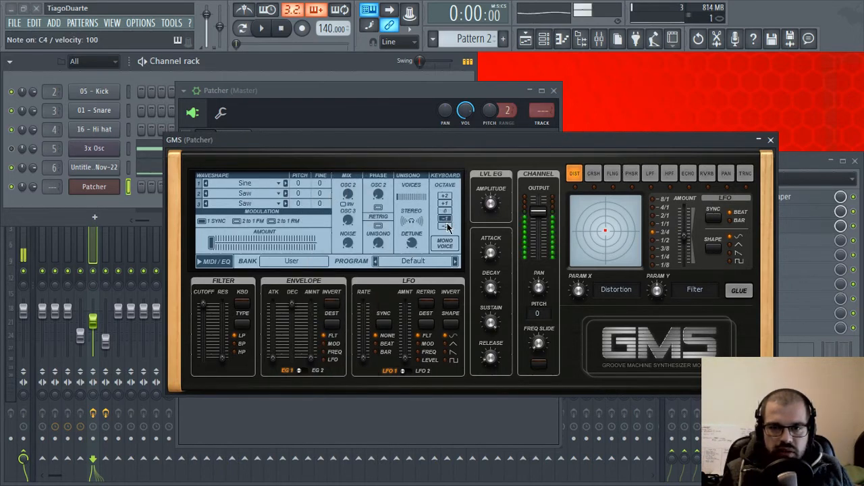
Set the first GMS's unison voices to 1, adjust its stereo and detune while auditioning notes, and close its editor.
click(410, 202)
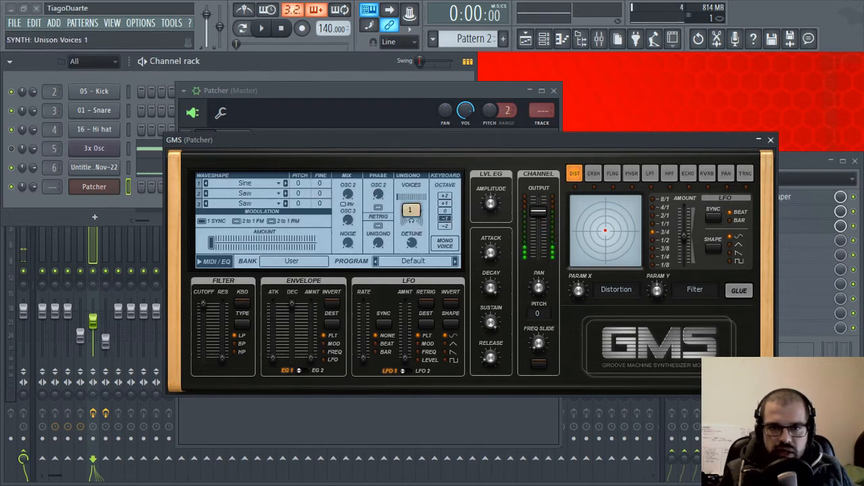
drag(412, 221, 412, 215)
key(z)
drag(413, 248, 413, 243)
key(z)
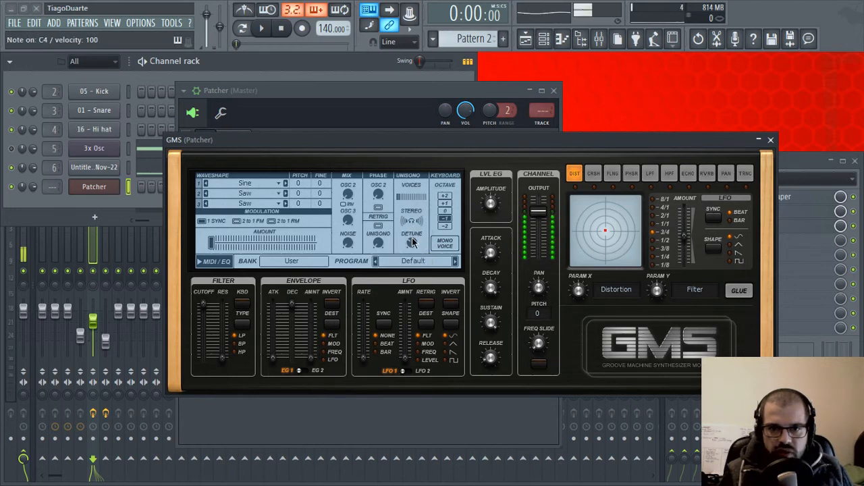
click(771, 141)
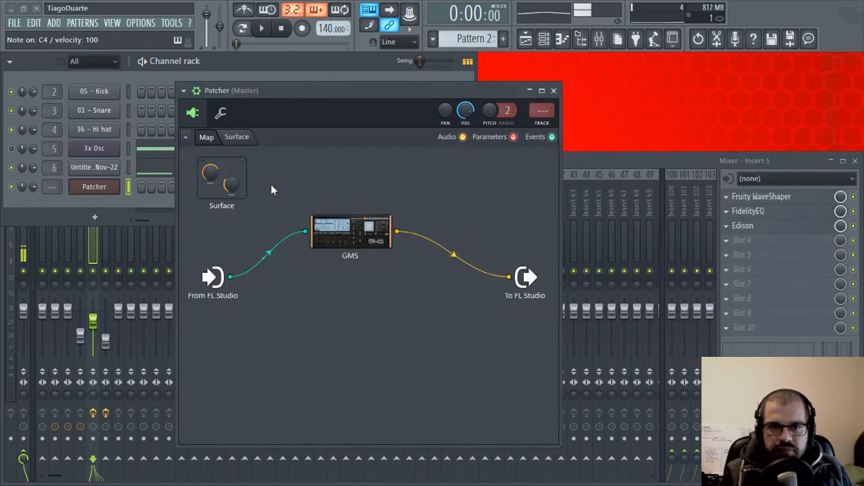
right_click(358, 337)
click(319, 292)
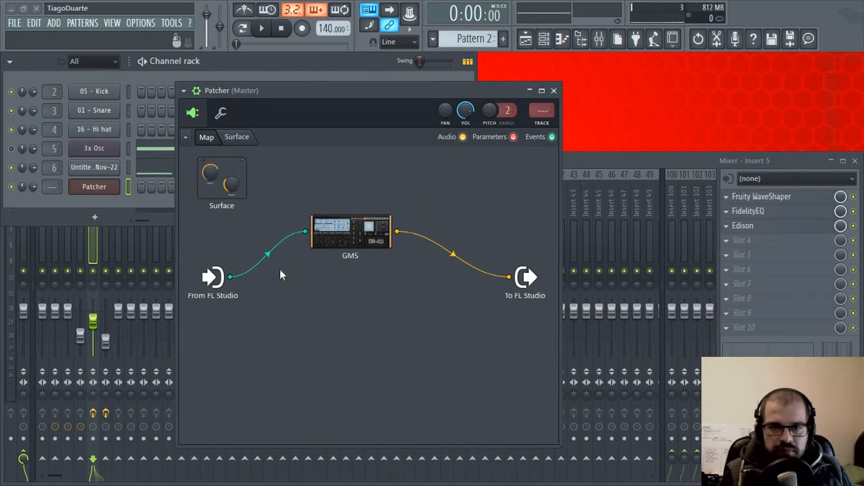
click(237, 138)
click(212, 139)
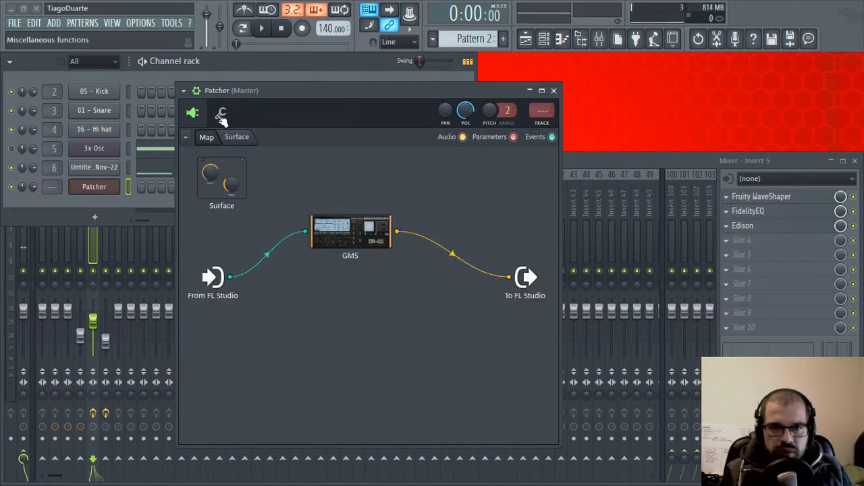
click(220, 112)
click(221, 113)
Add a second GMS synth to the Patcher map below the first one and open its editor.
right_click(322, 324)
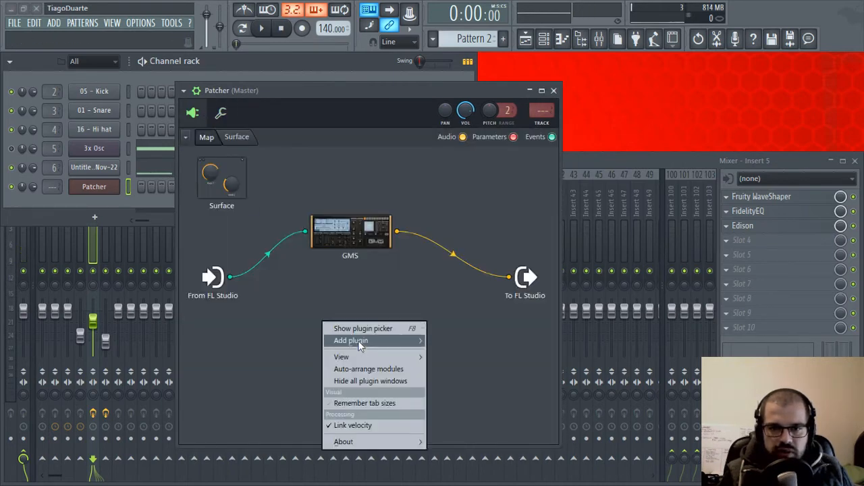
mouse_move(358, 340)
mouse_move(461, 410)
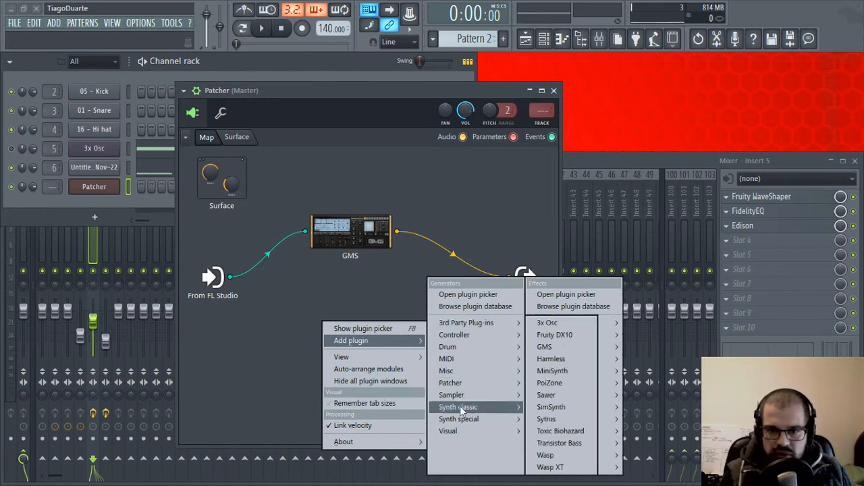
click(559, 347)
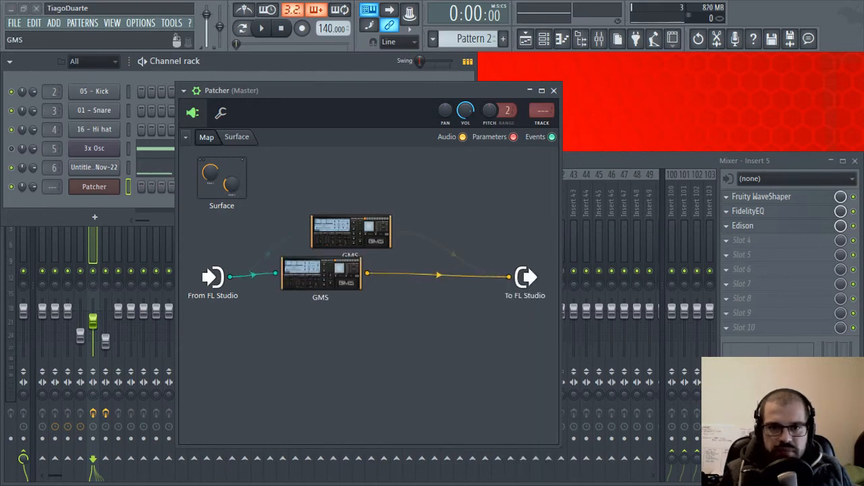
drag(337, 304, 340, 304)
double_click(343, 308)
drag(414, 280, 345, 114)
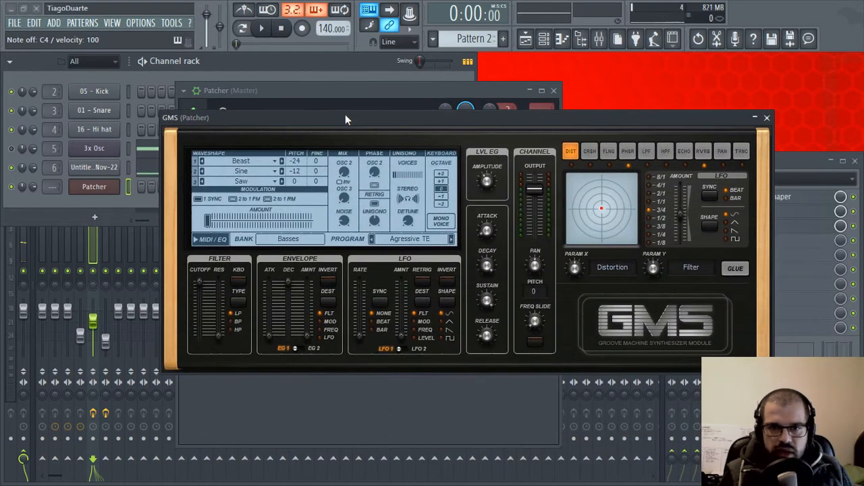
Load the Default program from the User bank in the second GMS and reposition its window over Patcher.
click(299, 241)
click(360, 295)
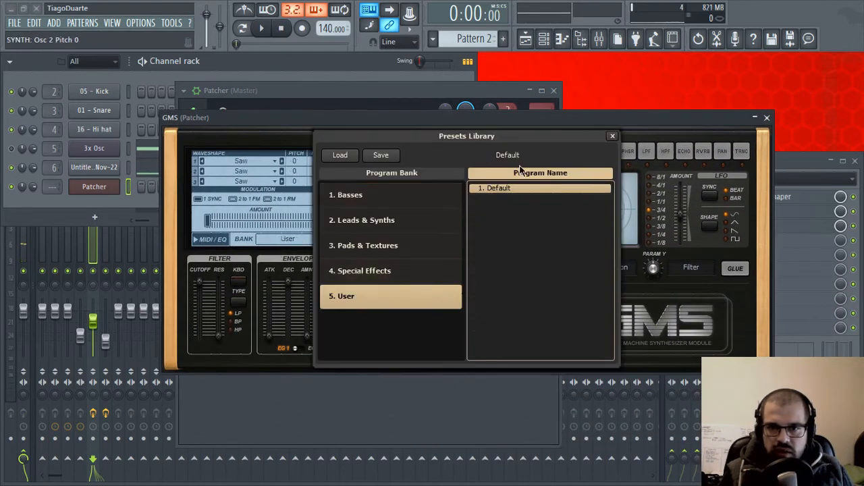
click(502, 188)
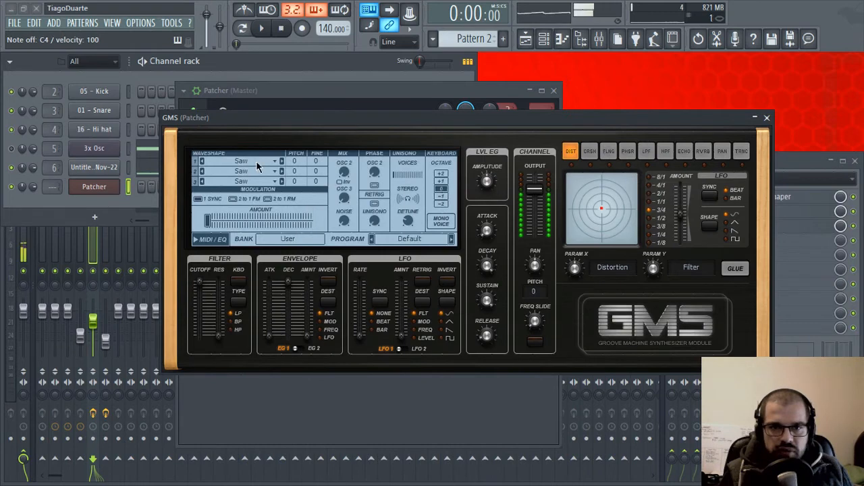
drag(320, 116, 280, 146)
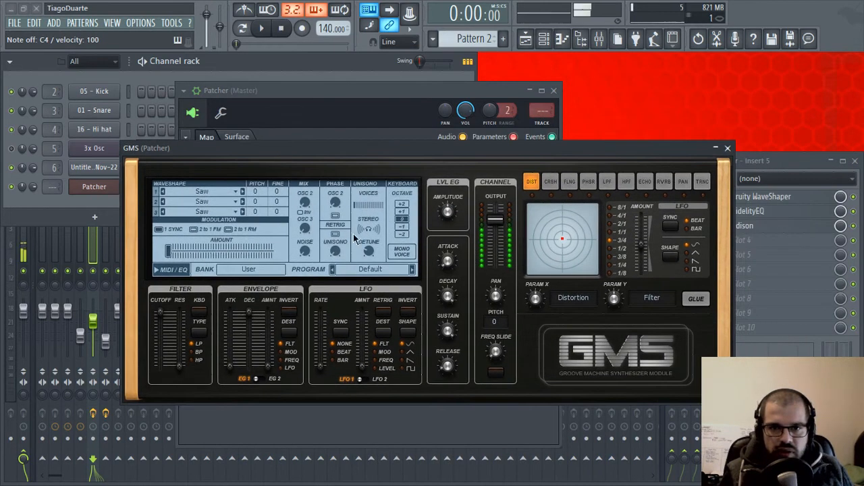
Adjust the second GMS's unison voices, stereo and detune while auditioning notes.
click(365, 210)
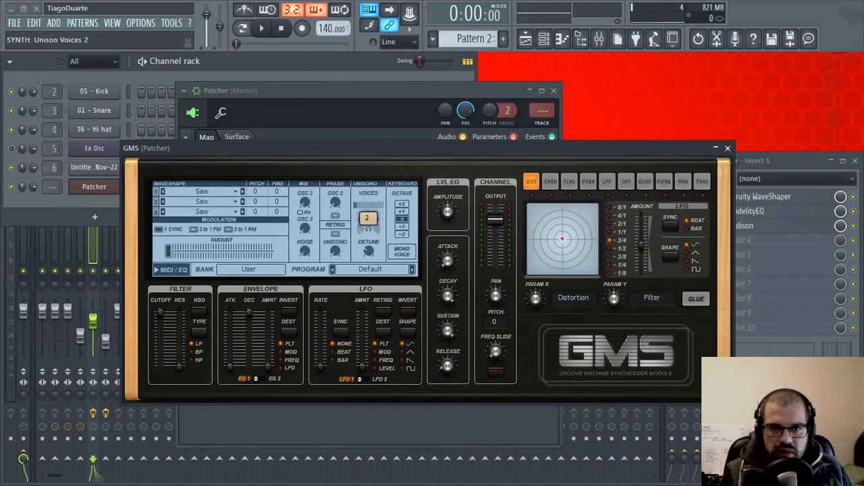
drag(369, 233, 370, 251)
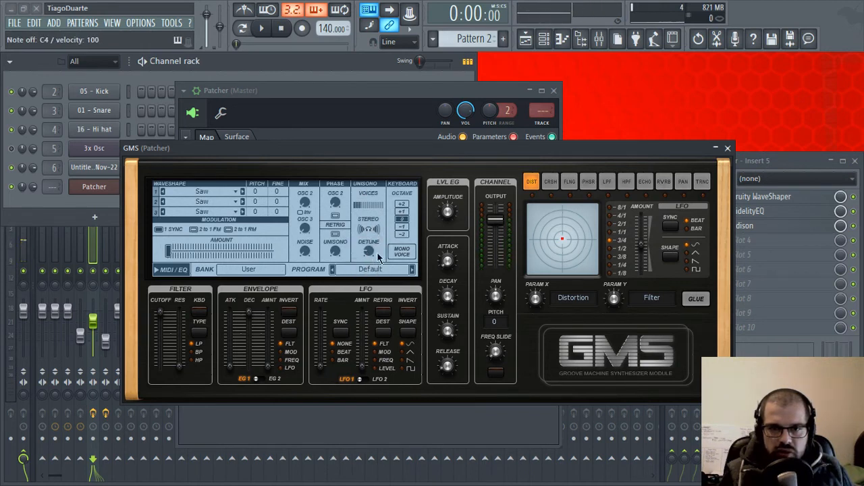
click(368, 230)
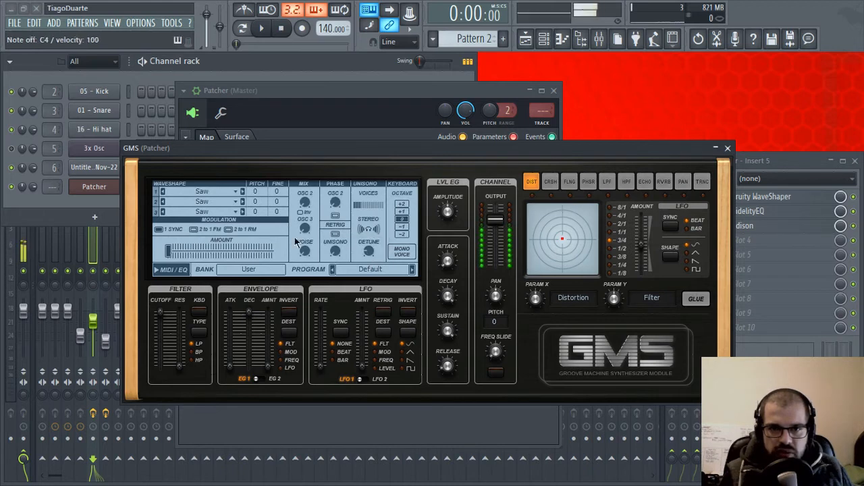
Set the second GMS's oscillator 2 pitch to 12 and browse its waveshape choices, leaving Saw selected.
drag(254, 202, 255, 198)
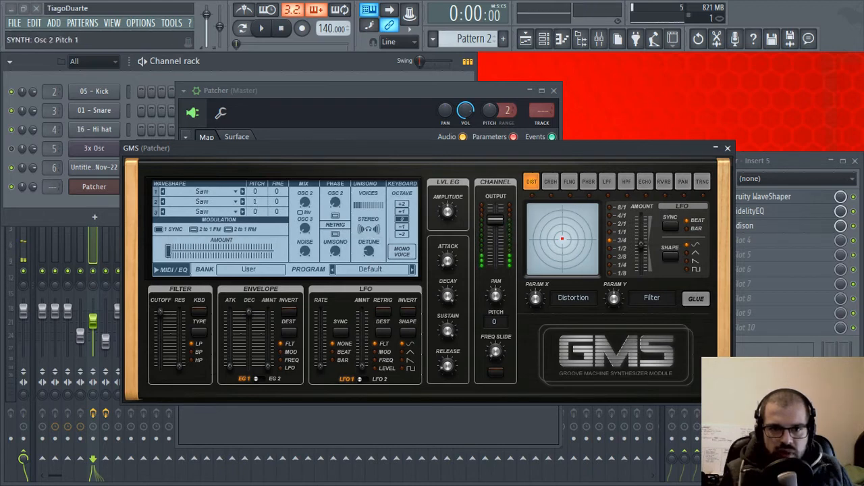
click(231, 202)
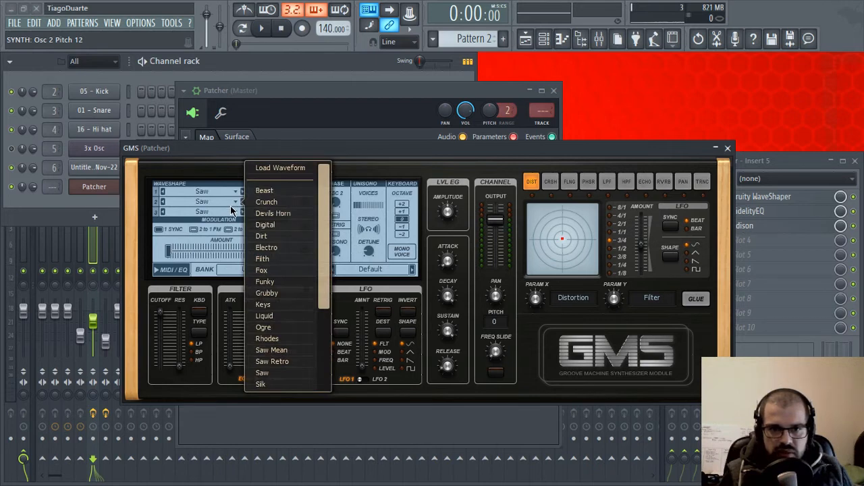
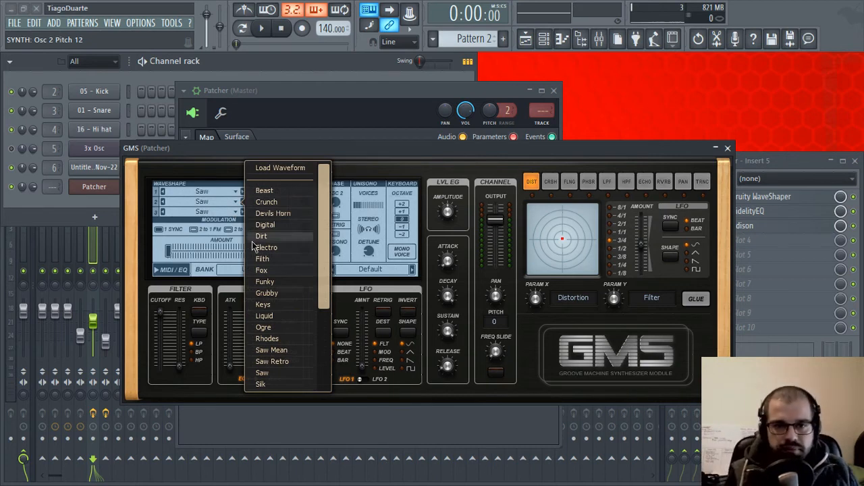
scroll(260, 304, down, 4)
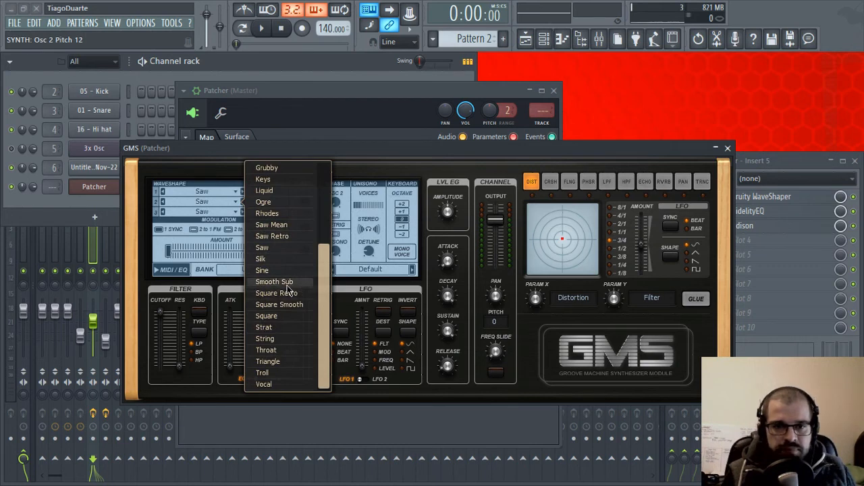
click(417, 155)
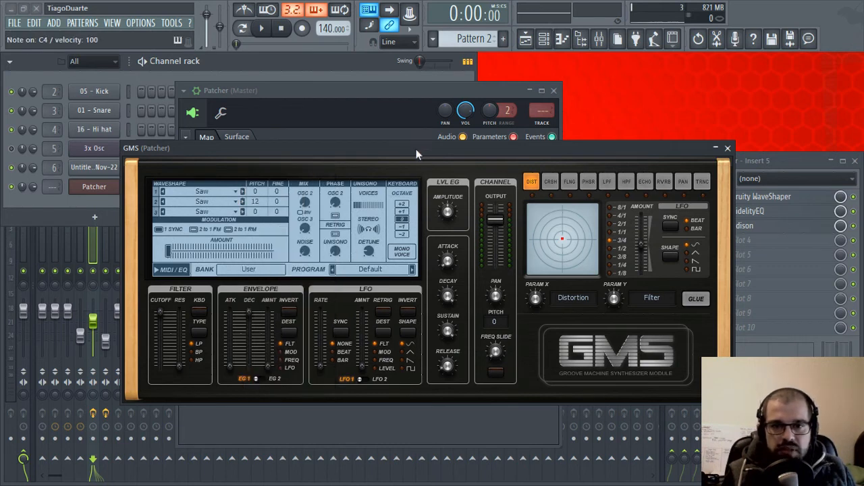
Step through the second GMS's oscillator 1 waveshapes while auditioning notes, and settle on String.
click(243, 191)
key(z)
click(244, 192)
key(z)
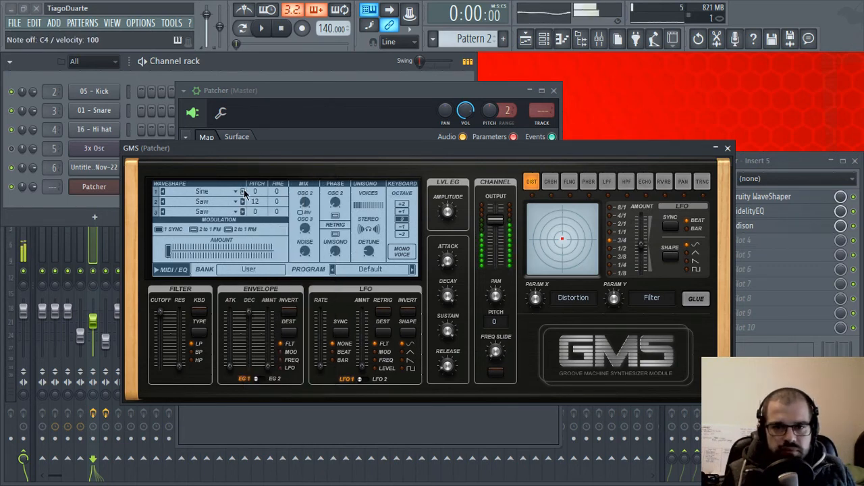
click(244, 192)
key(z)
click(244, 193)
click(244, 193)
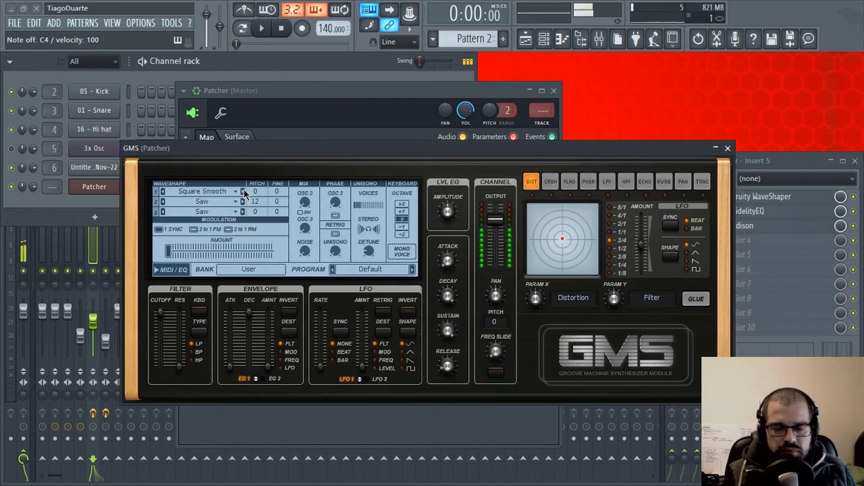
key(z)
click(244, 193)
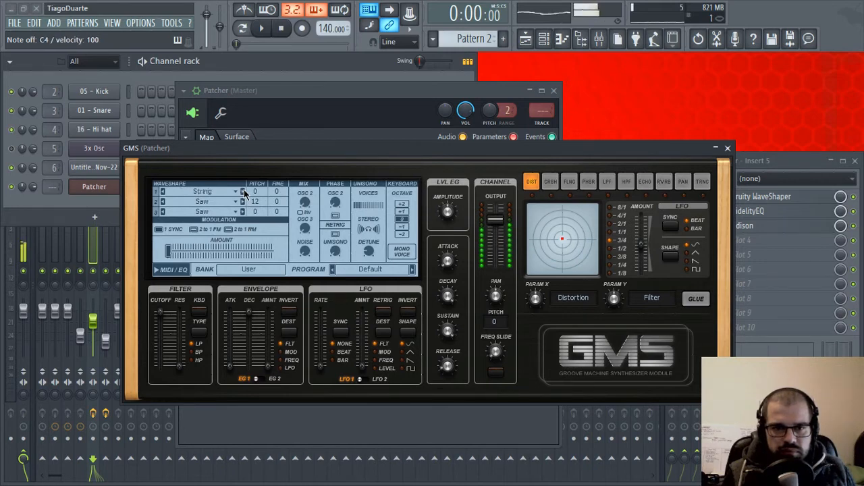
key(z)
key(z)
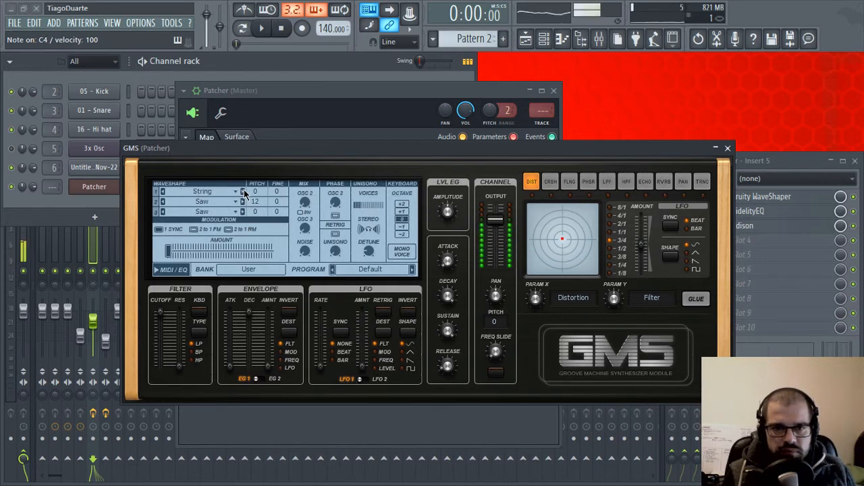
Close the second GMS's editor and audition both GMS layers together with repeated notes.
click(727, 148)
key(z)
key(z)
key(z)
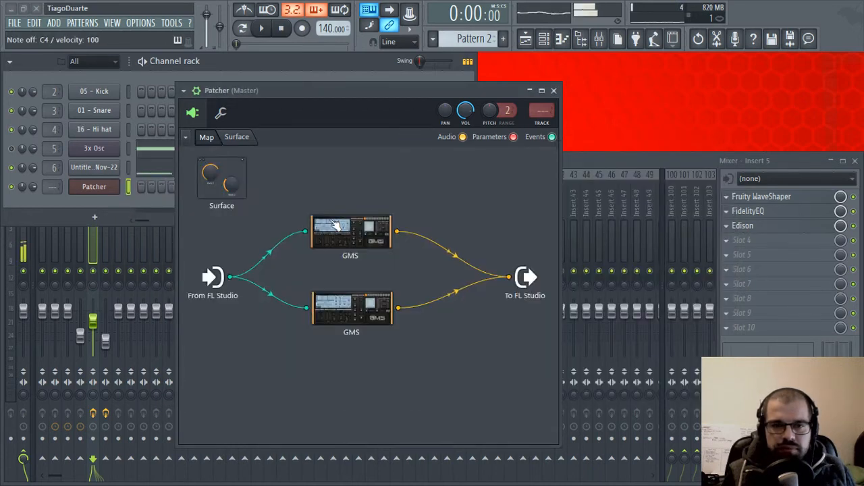
key(z)
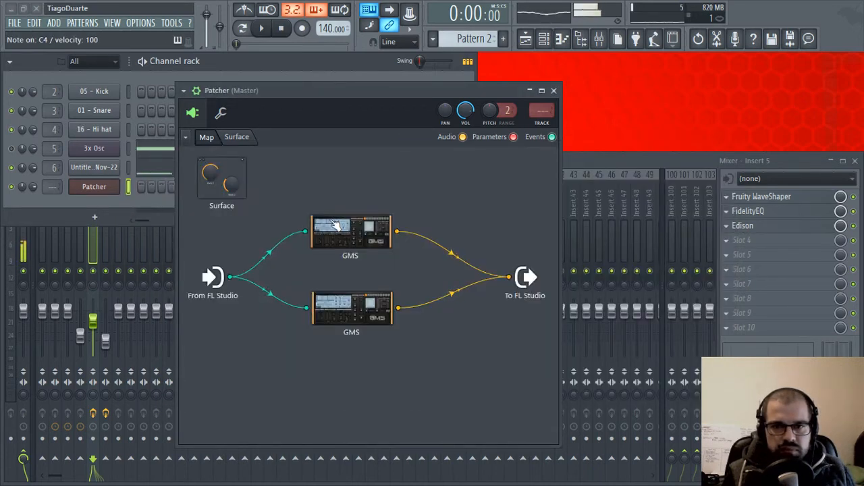
Mute the lower GMS's audio connection in the Patcher map and open the first GMS's editor.
double_click(323, 225)
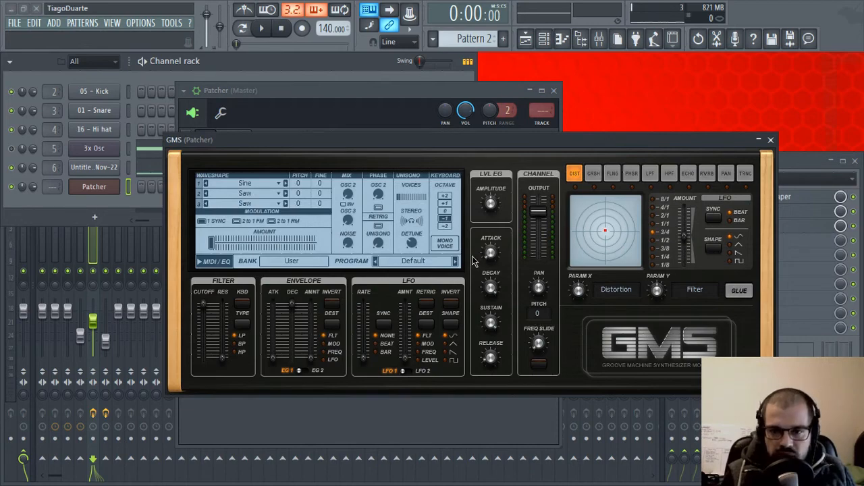
click(771, 140)
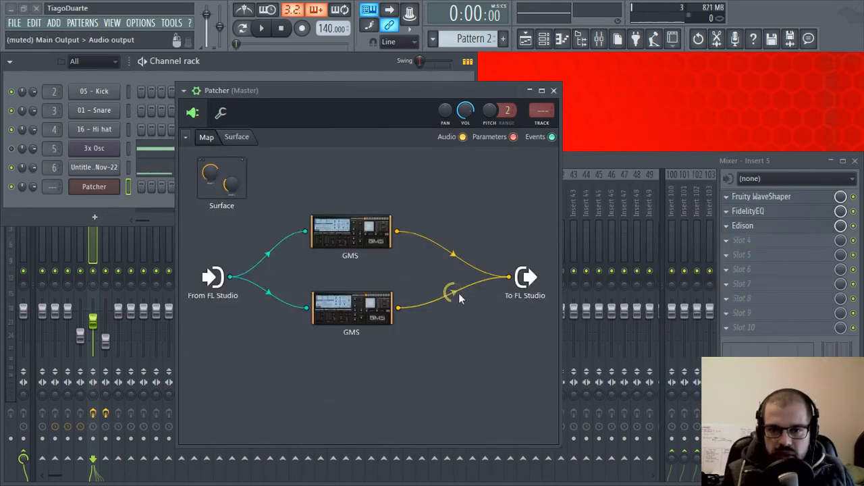
double_click(388, 236)
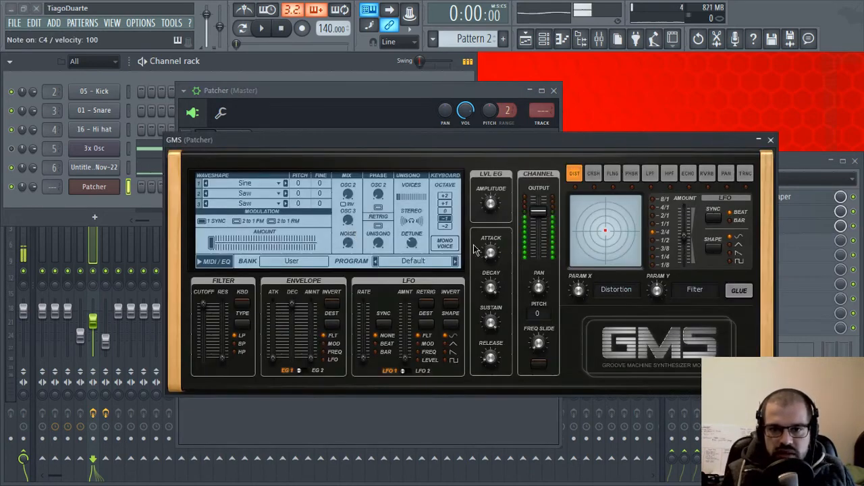
Adjust the decay, sustain and release of the first GMS's amplitude envelope while auditioning notes.
drag(497, 285, 497, 293)
key(z)
key(z)
key(z)
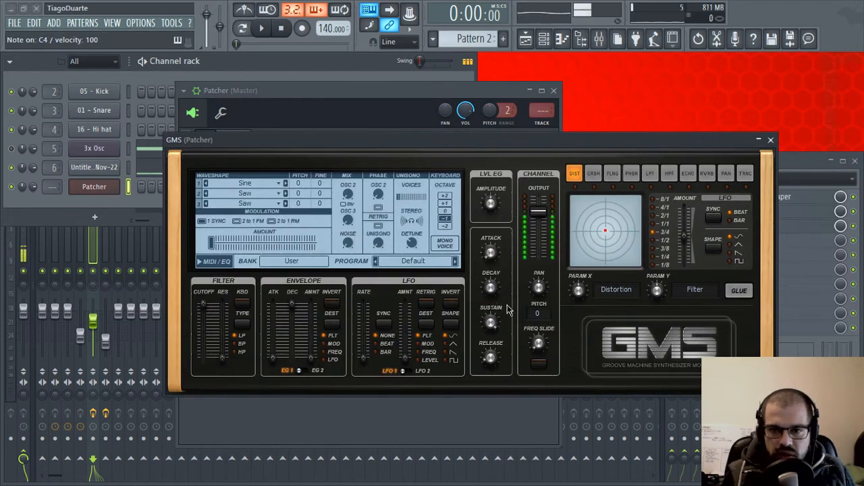
drag(491, 323, 491, 327)
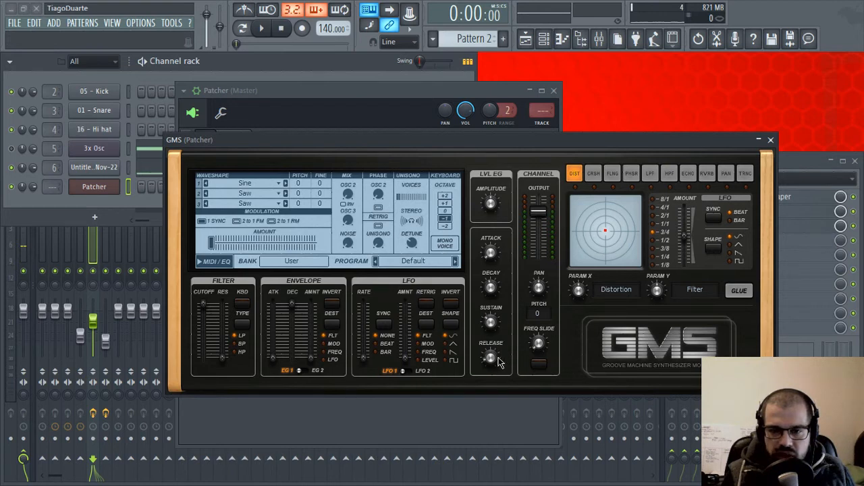
drag(500, 363, 498, 361)
key(z)
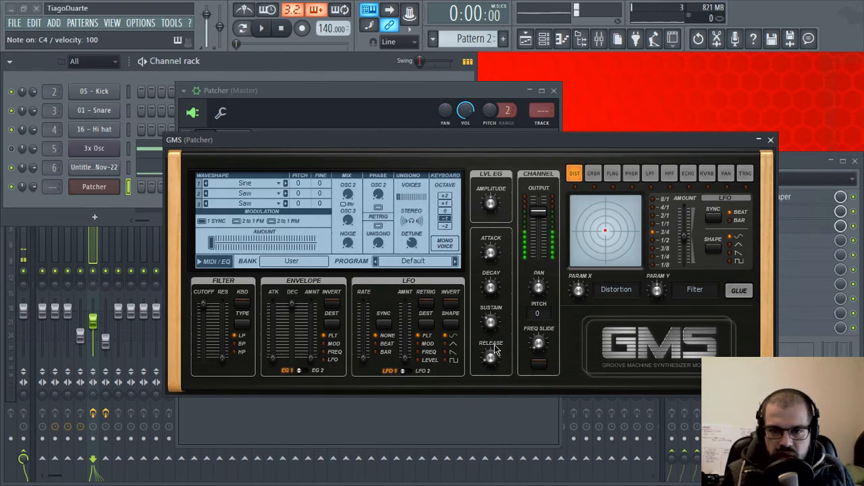
drag(492, 358, 490, 363)
key(z)
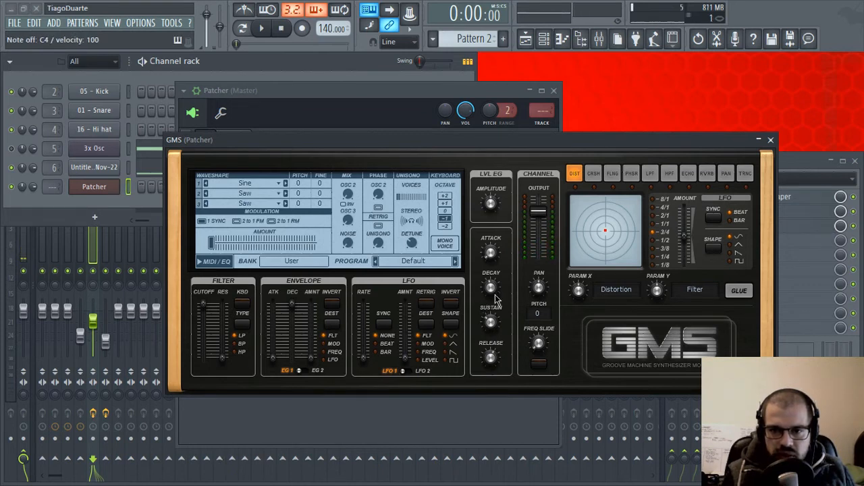
drag(491, 288, 492, 292)
key(z)
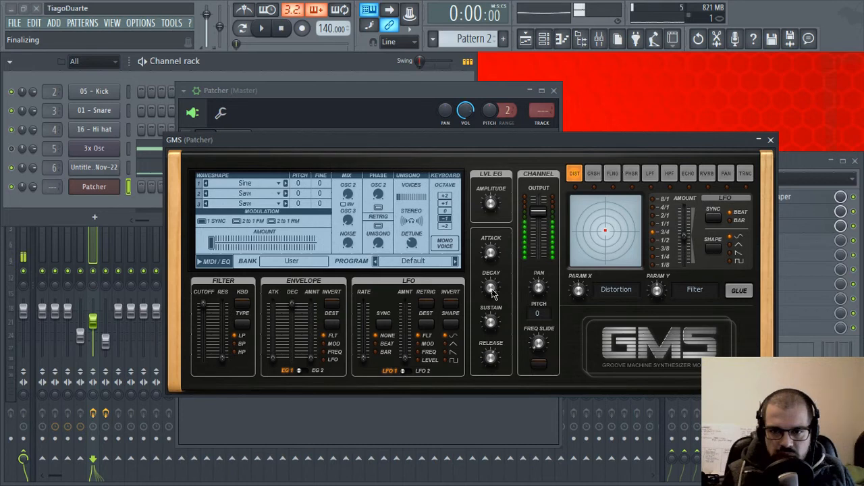
key(z)
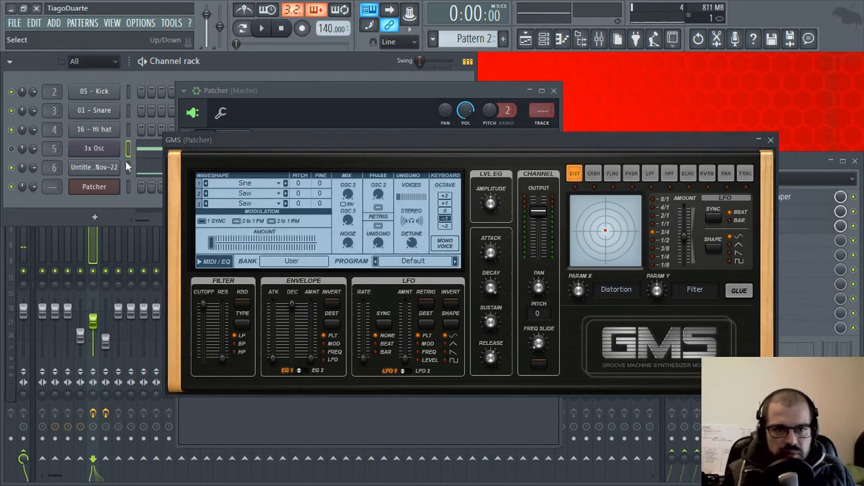
Move the GMS window clear of the channel rack and copy the 3x Osc channel's notes into the Patcher channel.
drag(263, 137, 340, 168)
click(128, 189)
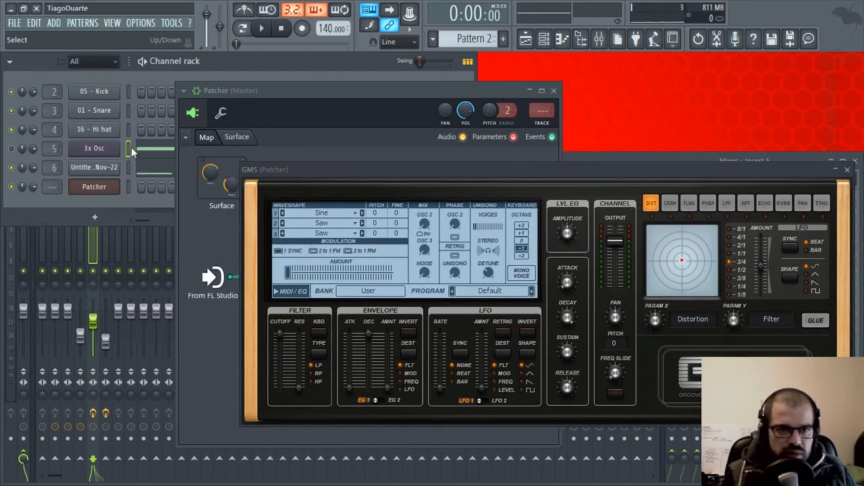
click(126, 189)
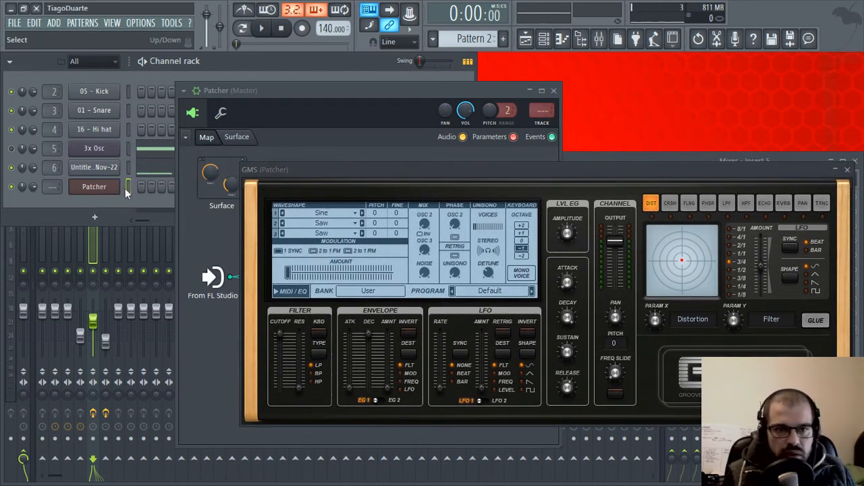
key(ctrl+v)
Mute the resampled audio channel, switch playback to pattern mode and play Pattern 2 with the Patcher bass.
key(space)
key(space)
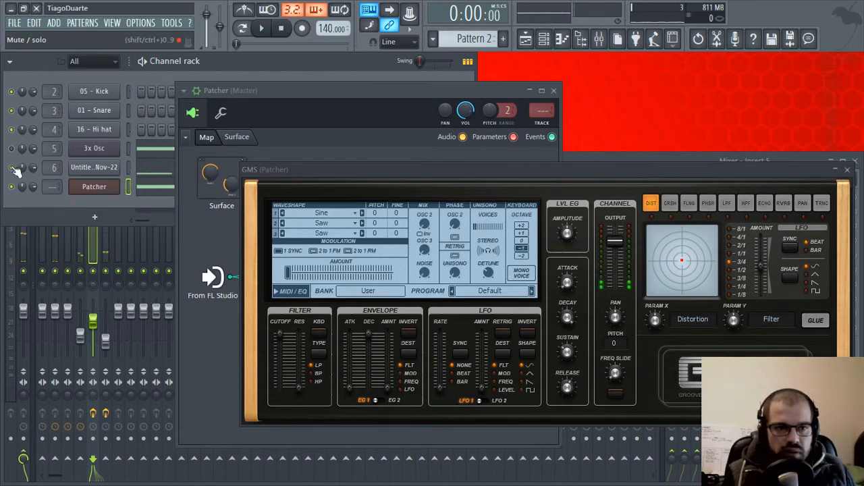
key(l)
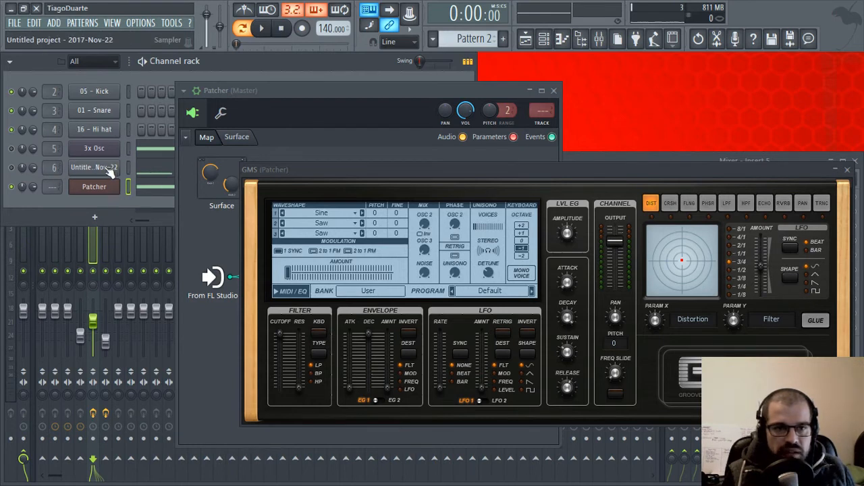
key(space)
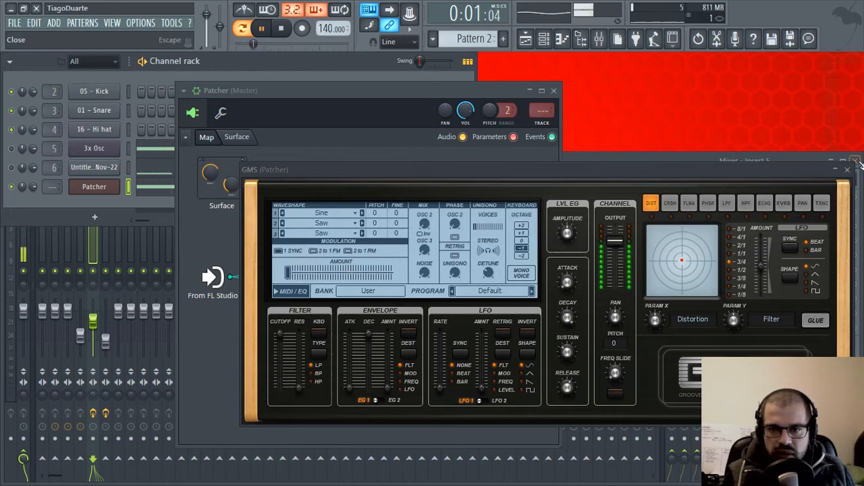
key(space)
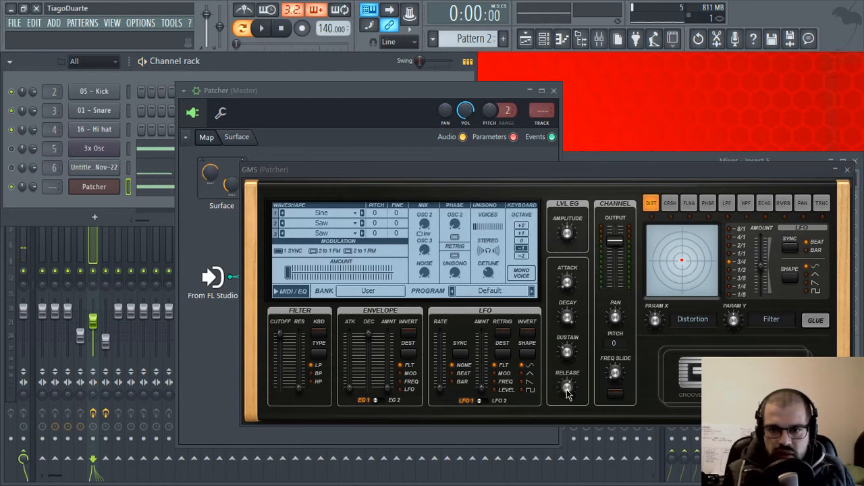
Set the first GMS's amp release to 0.83 %, play the pattern to check it, and close the editor.
click(566, 389)
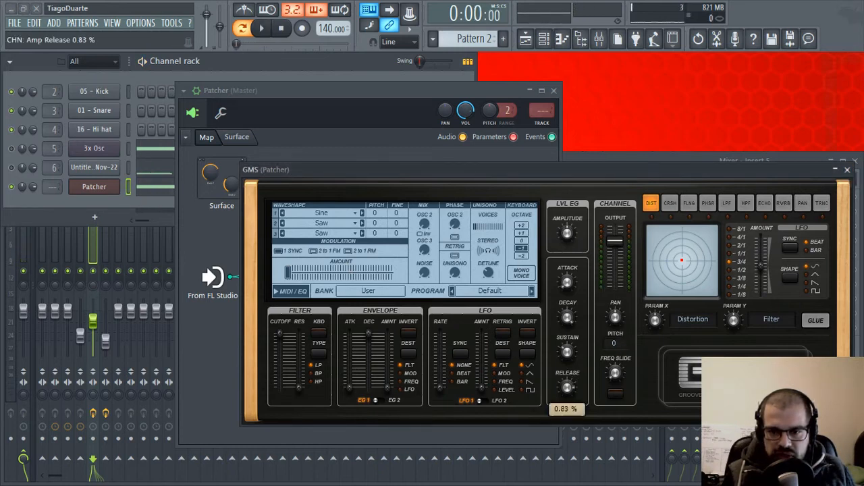
key(space)
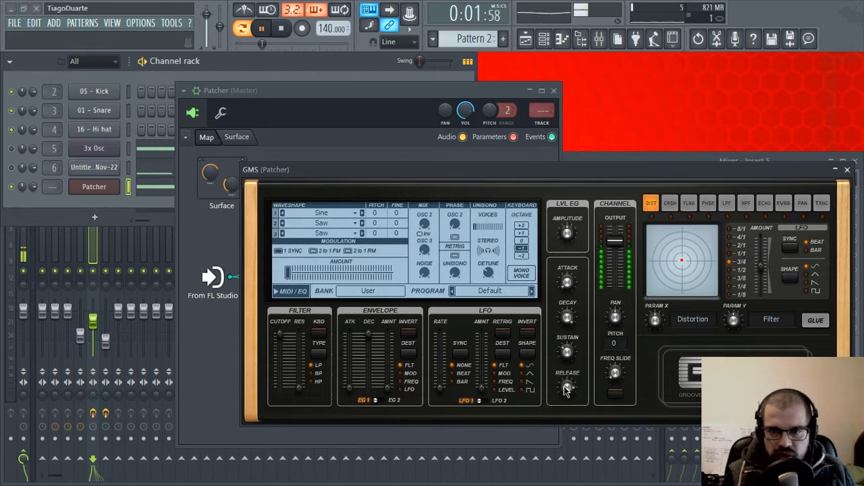
key(space)
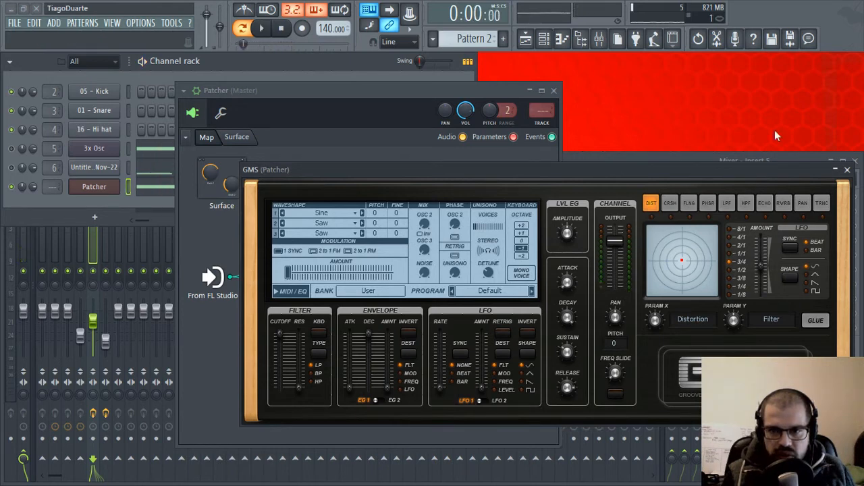
click(848, 170)
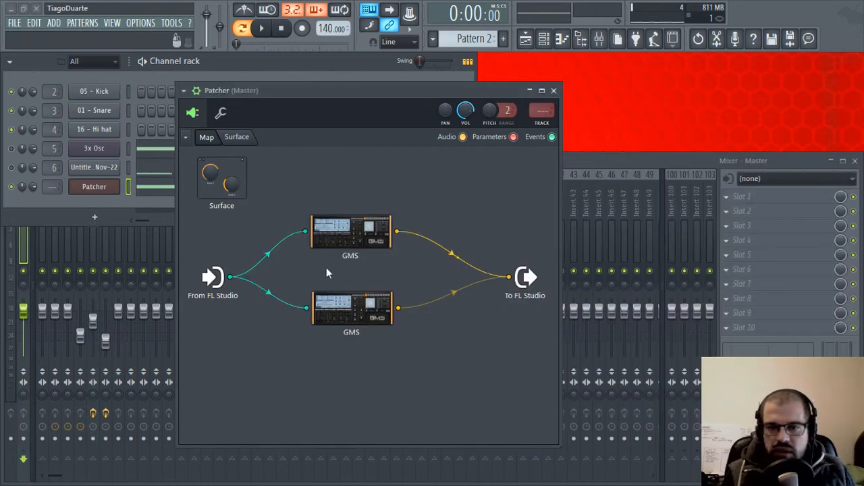
Open the second GMS's editor from the Patcher map and play the pattern briefly.
double_click(363, 308)
key(space)
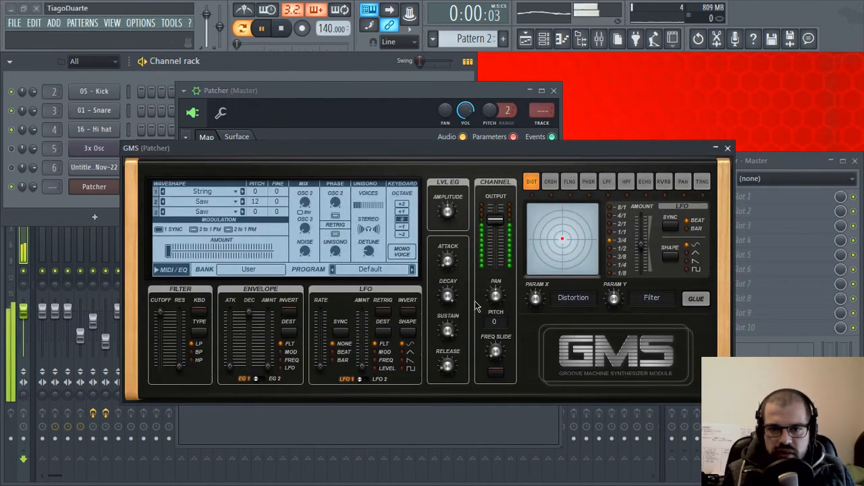
key(space)
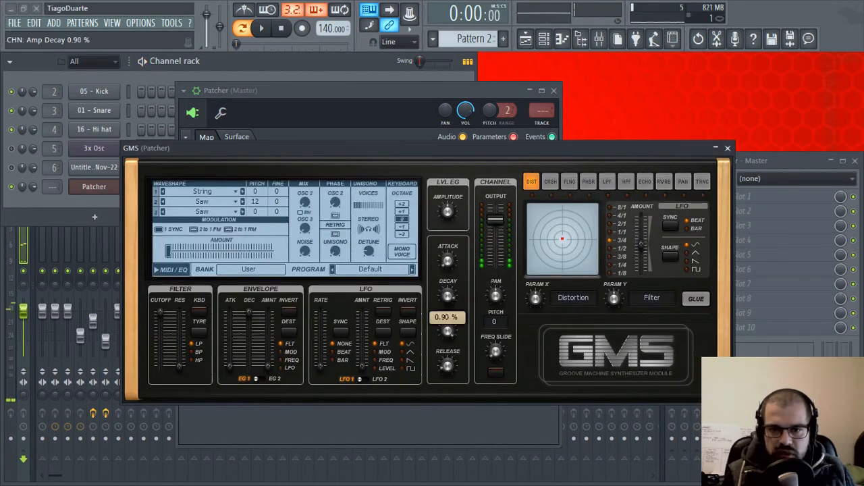
Fine-tune the second GMS's amp sustain and release while auditioning Pattern 2.
key(space)
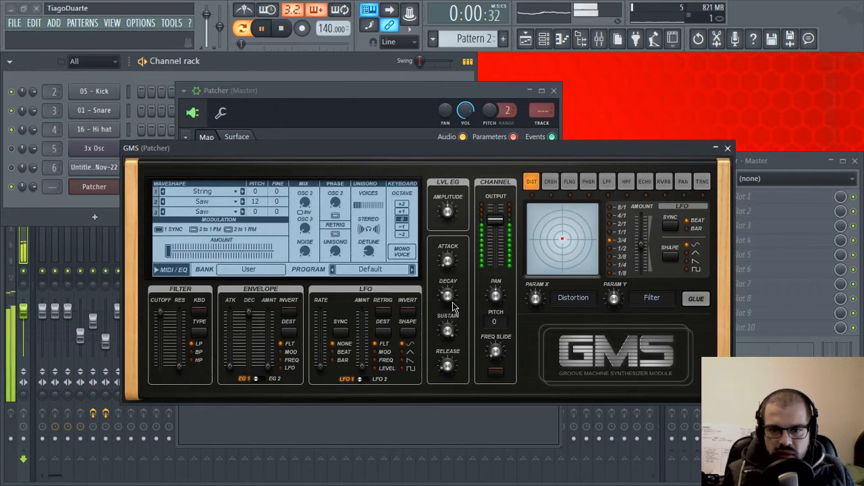
drag(449, 333, 472, 404)
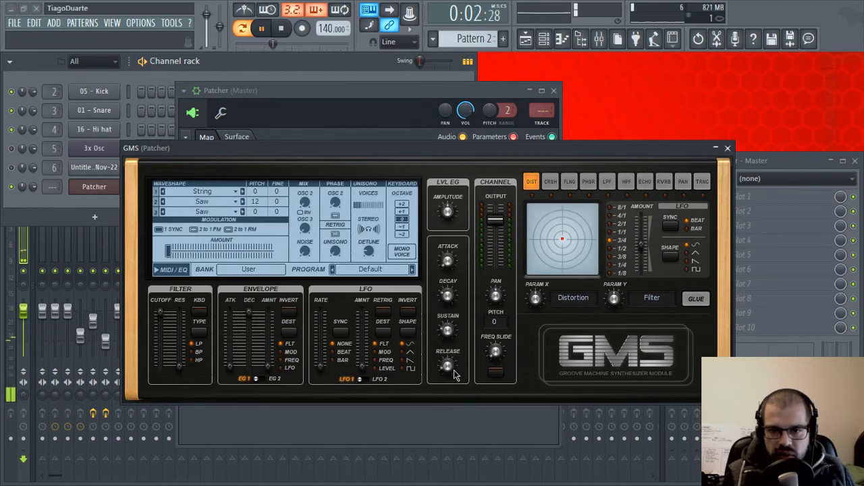
key(space)
mouse_move(452, 369)
mouse_down()
mouse_move(453, 389)
mouse_move(451, 368)
mouse_up()
key(space)
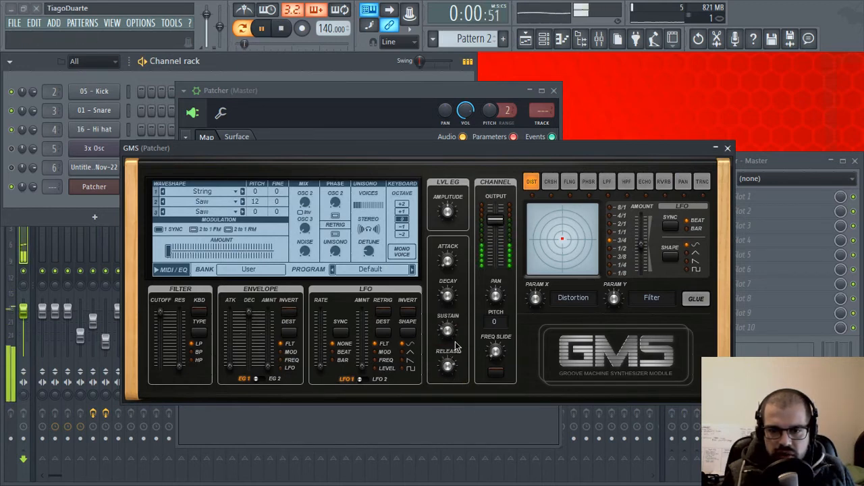
key(space)
mouse_move(449, 331)
mouse_down()
mouse_move(449, 339)
mouse_move(446, 330)
mouse_up()
key(space)
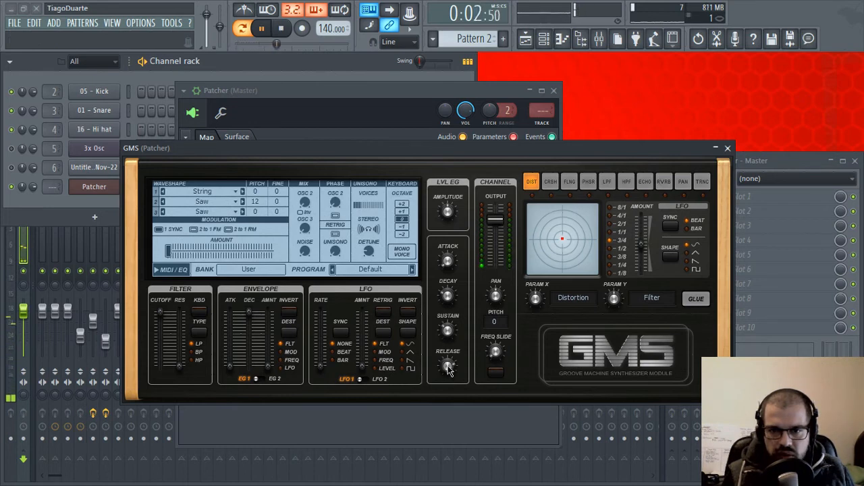
Adjust the second GMS's amp release and attack knobs slightly while the pattern plays, and stop playback.
drag(448, 368, 448, 368)
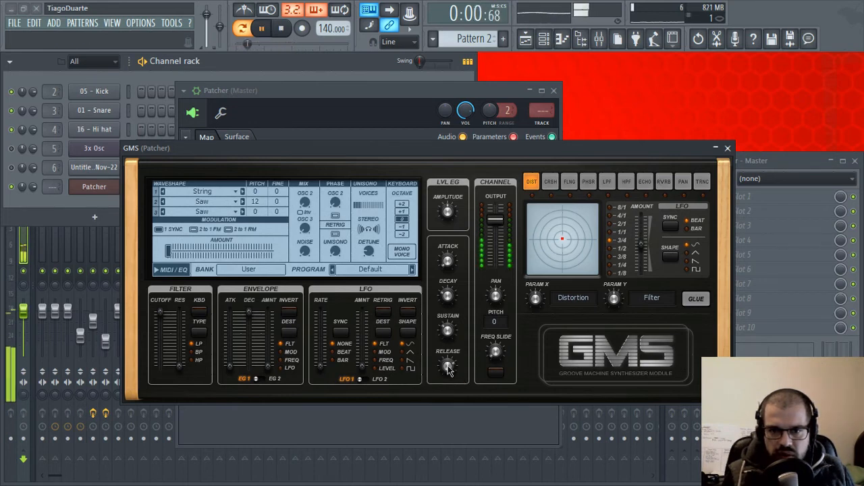
drag(448, 260, 449, 262)
key(space)
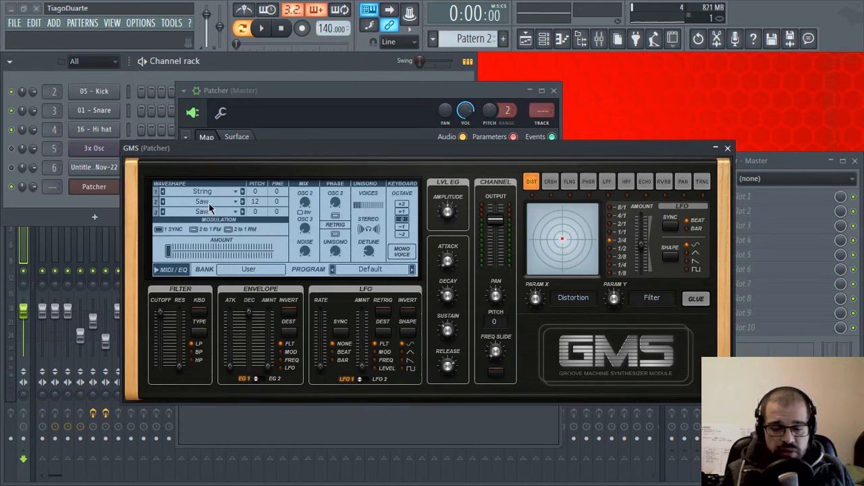
Switch the second GMS's modulation to 2 to 1 FM, raise its amount to roughly a quarter, and audition the pattern.
click(201, 229)
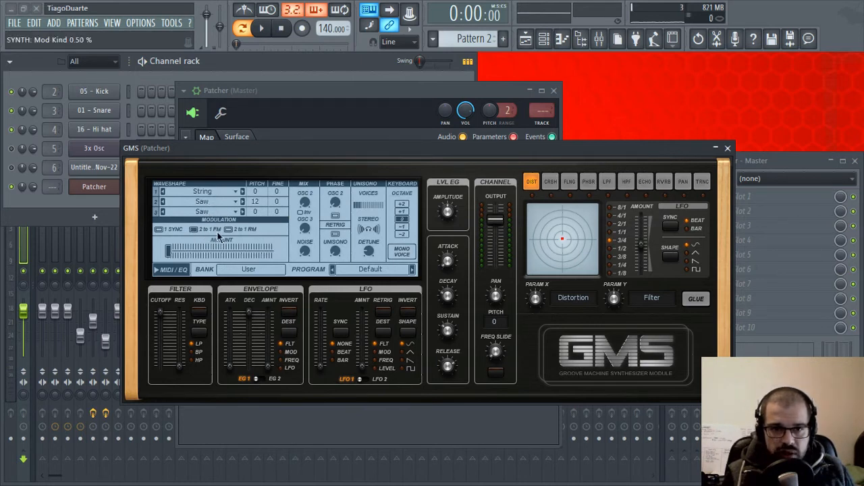
drag(168, 250, 193, 252)
key(space)
key(space)
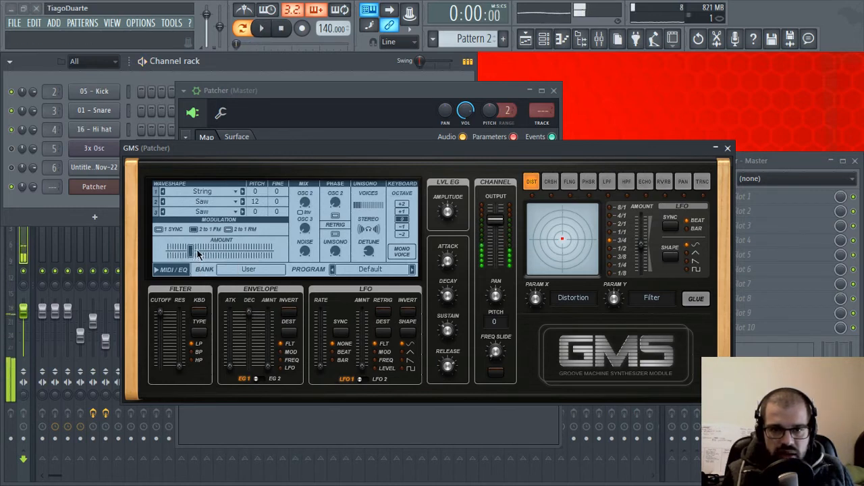
key(space)
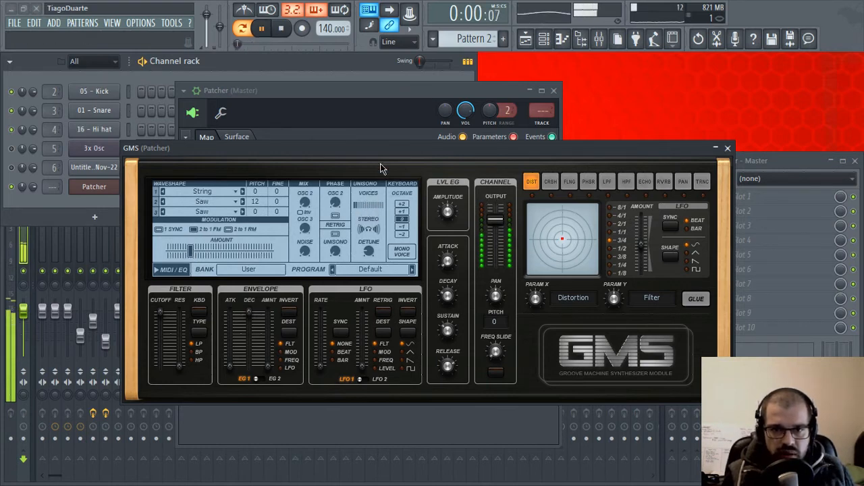
key(space)
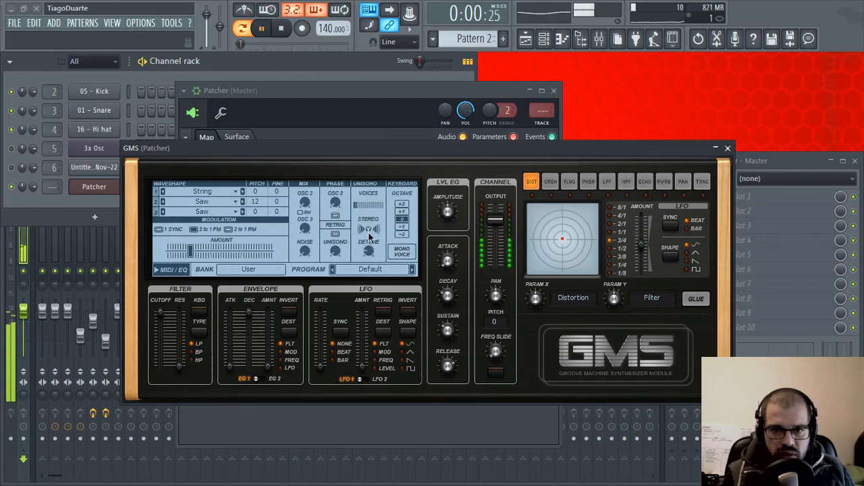
Adjust the second GMS's Osc 2 mix level while the pattern plays and close its editor.
drag(305, 203, 305, 207)
key(space)
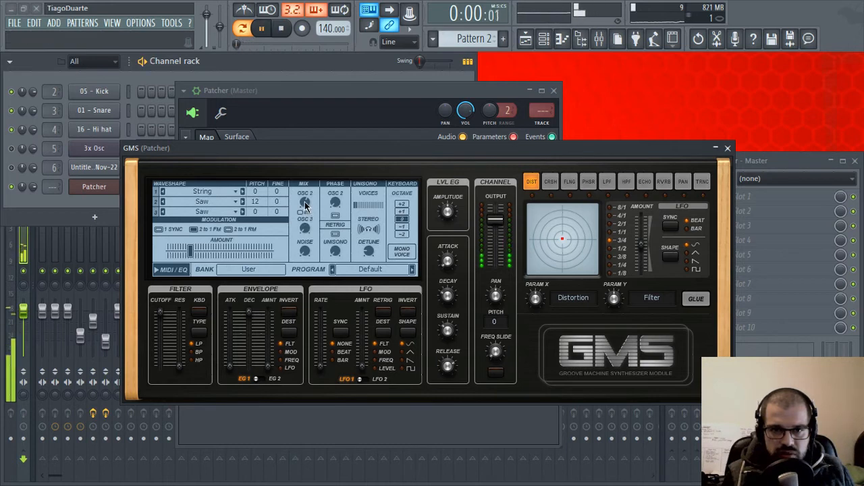
drag(304, 203, 305, 202)
click(728, 148)
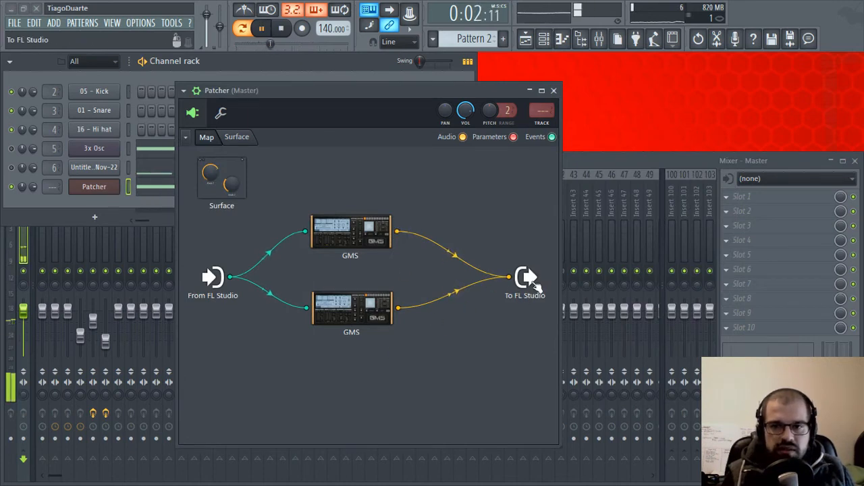
Route the Patcher channel to mixer track 7 and select that insert while the pattern plays.
drag(49, 186, 50, 177)
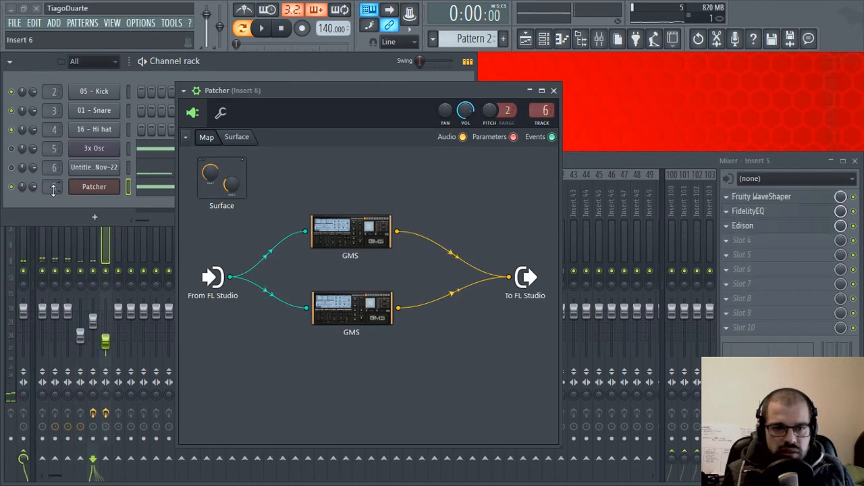
key(space)
click(116, 234)
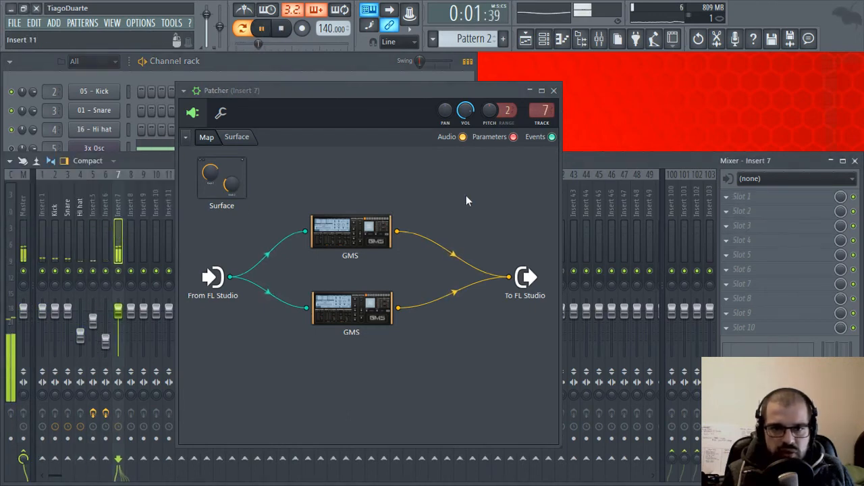
Load Fruity WaveShaper in slot 1 of Insert 7, place its window over Patcher and show its controls.
key(space)
click(750, 196)
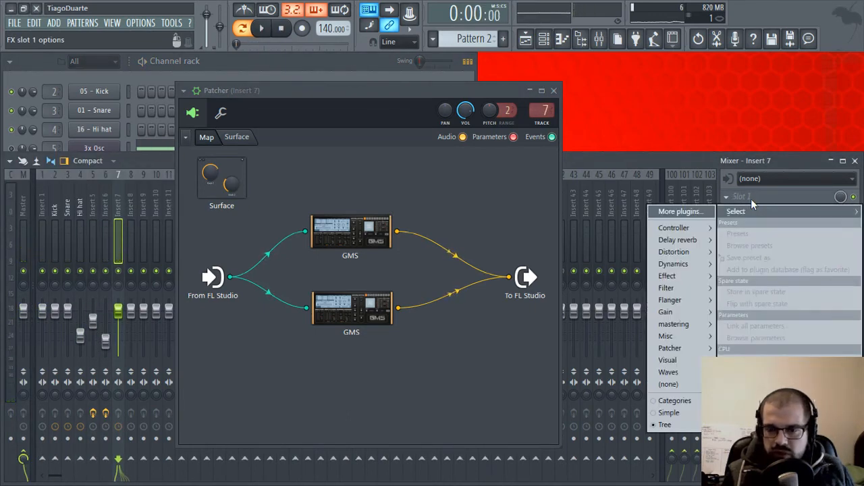
mouse_move(675, 252)
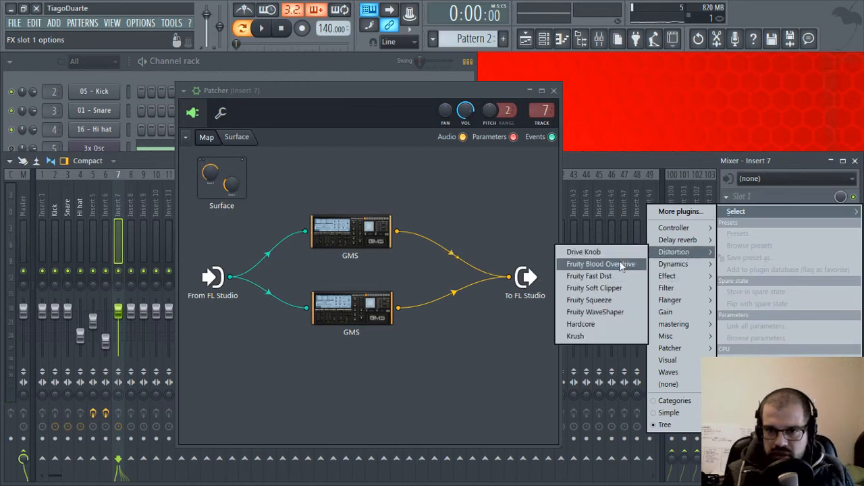
click(599, 312)
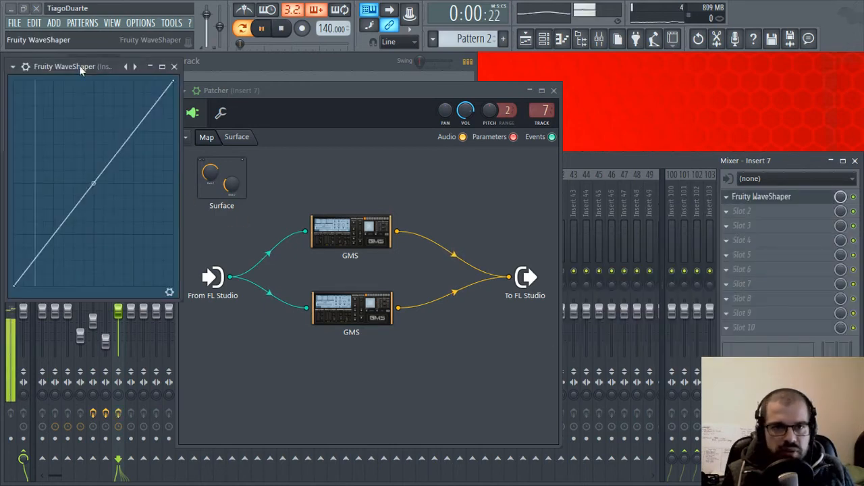
drag(79, 66, 280, 86)
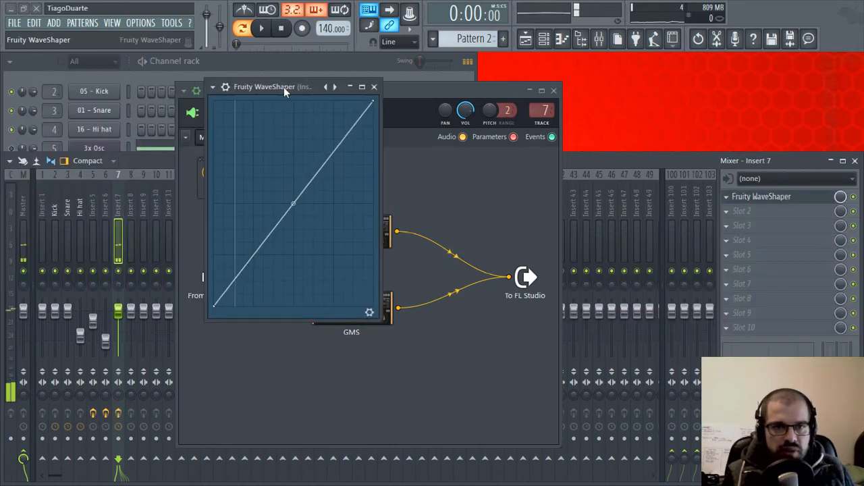
click(368, 311)
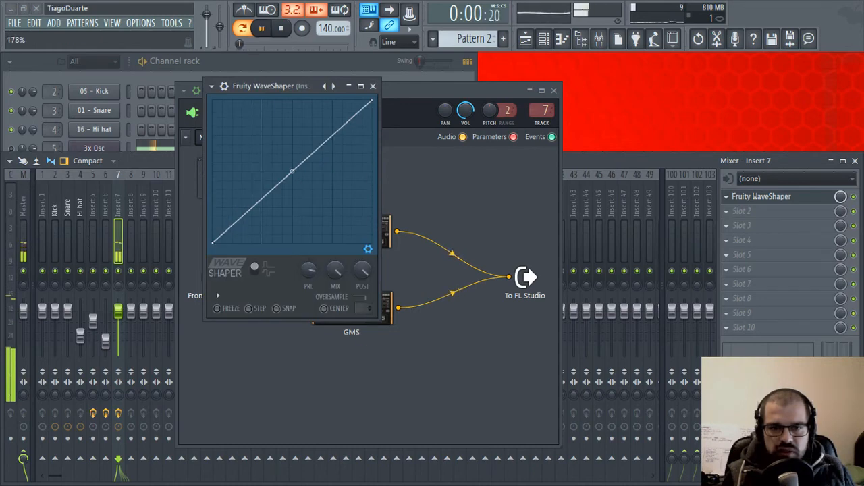
Add two points to the lower part of the WaveShaper curve, raise the outer one, and reduce the mix amount.
right_click(263, 195)
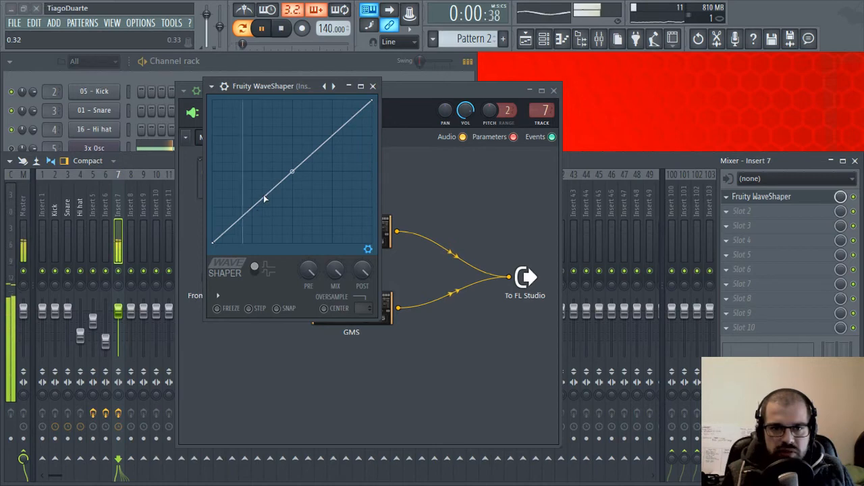
key(space)
drag(236, 227, 237, 205)
key(space)
key(space)
key(space)
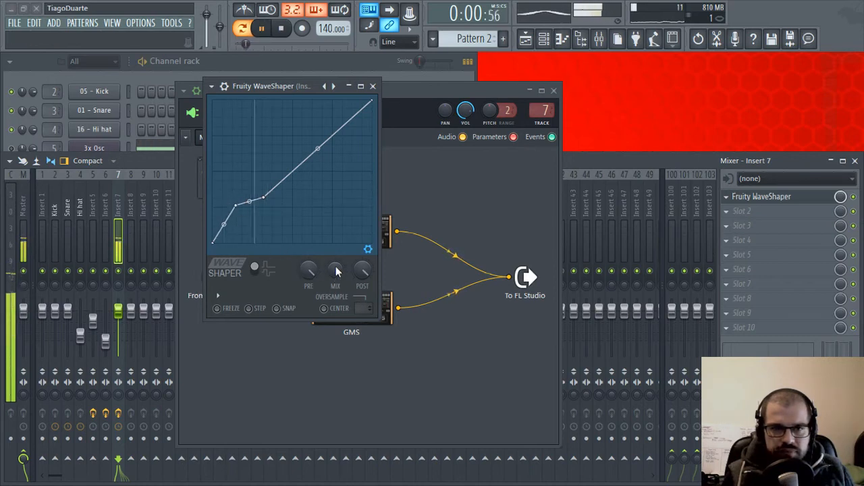
key(space)
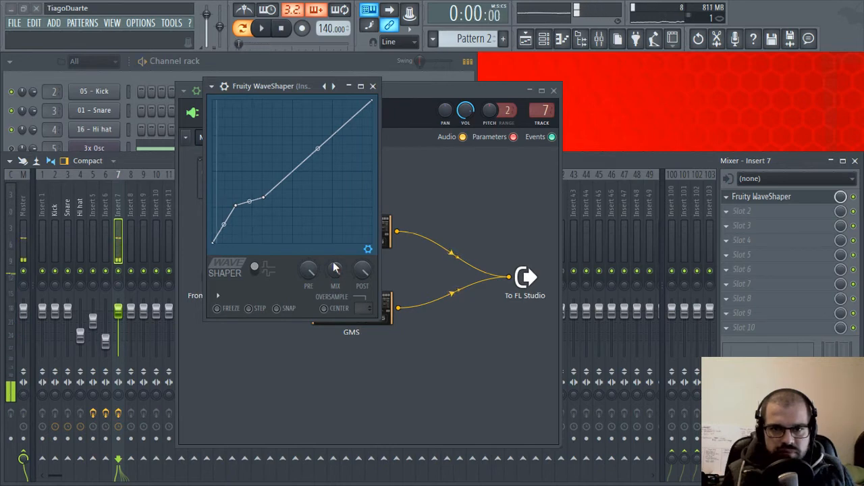
drag(333, 267, 334, 279)
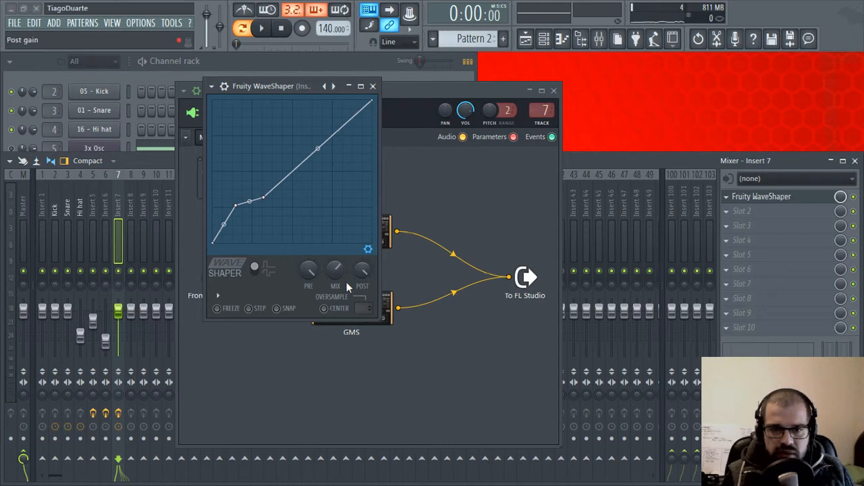
Load FidelityEQ in slot 2 of Insert 7 and enable its low-pass filter at 3.3 kHz while the pattern plays.
click(781, 213)
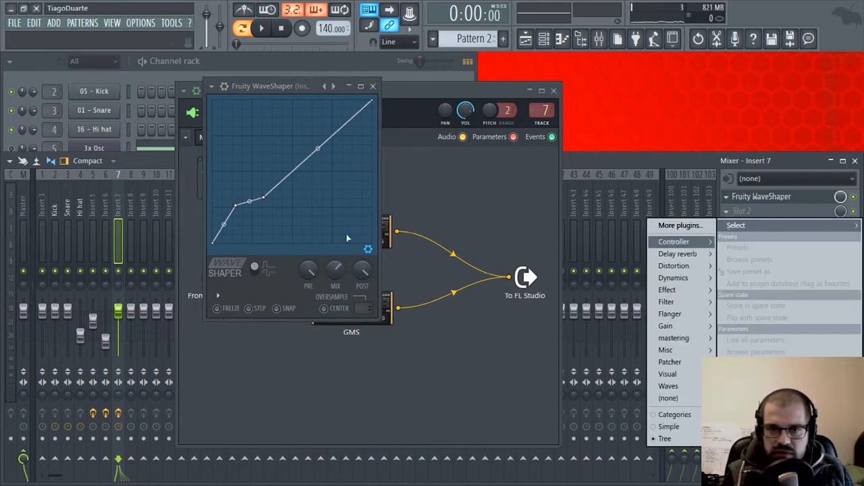
mouse_move(667, 289)
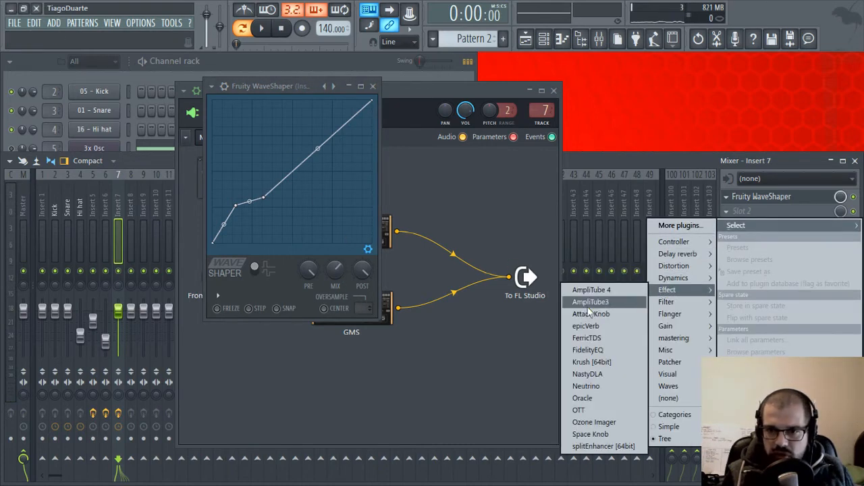
click(598, 352)
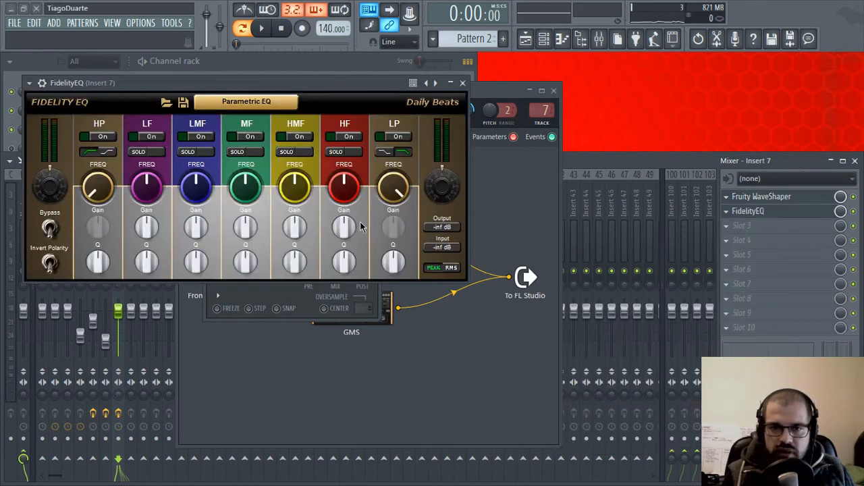
click(404, 149)
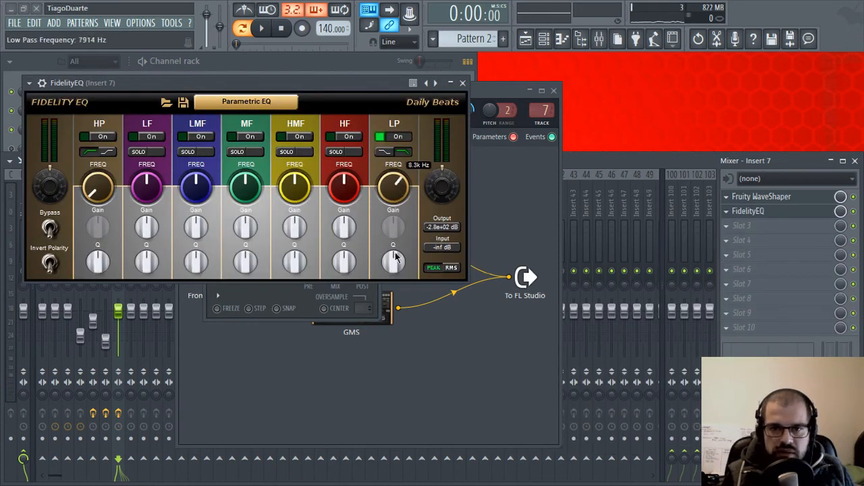
key(space)
drag(396, 257, 407, 292)
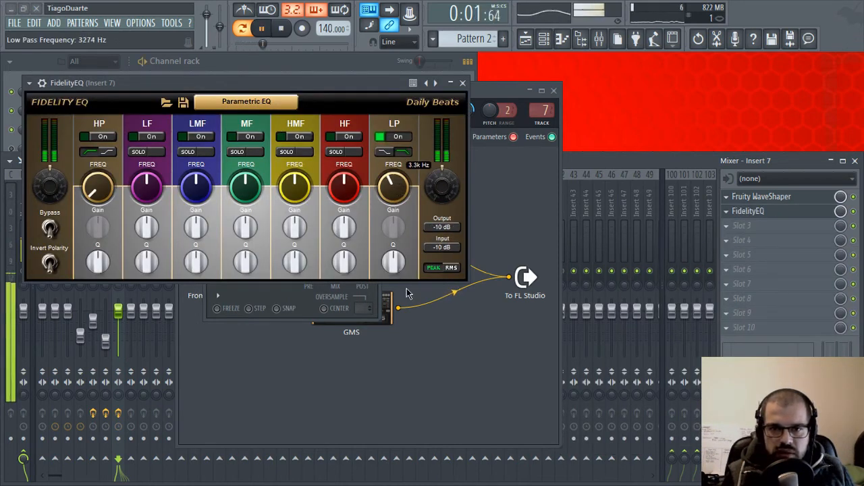
Close the FidelityEQ, Patcher and Fruity WaveShaper windows.
click(463, 82)
click(554, 89)
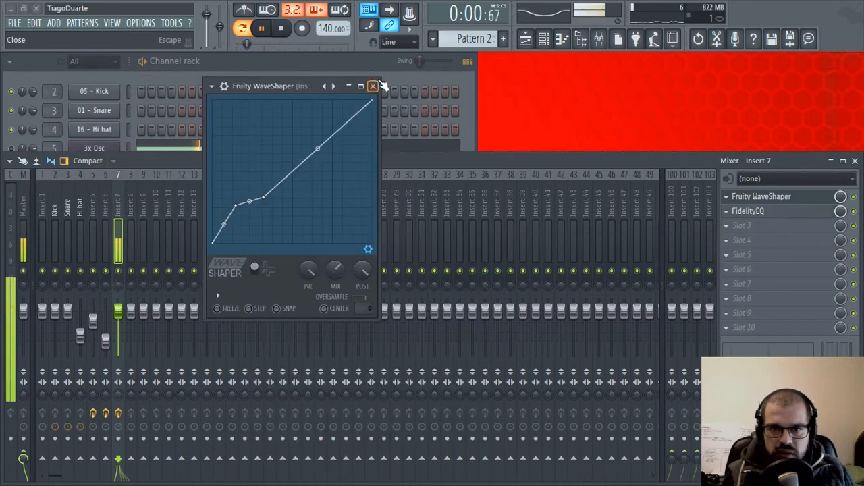
click(372, 85)
Reopen FidelityEQ on Insert 7, lower the low-pass frequency further, stop playback and close it.
click(755, 212)
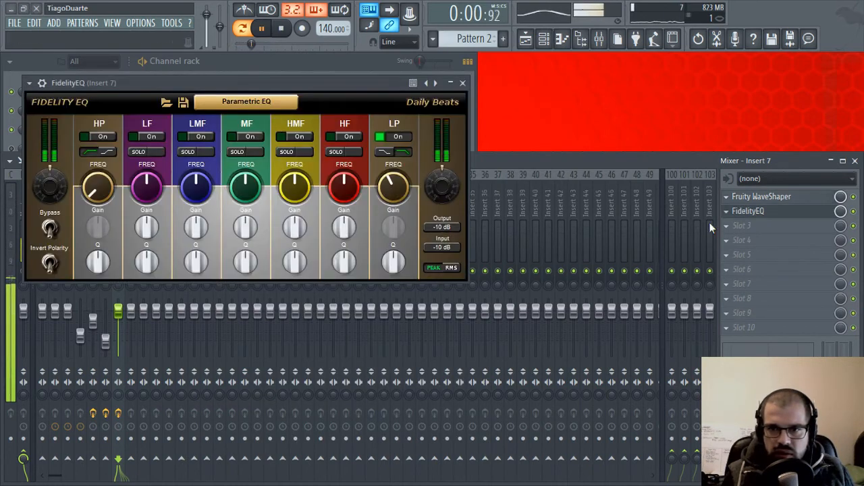
mouse_move(394, 187)
mouse_down()
mouse_move(394, 206)
mouse_move(399, 194)
mouse_up()
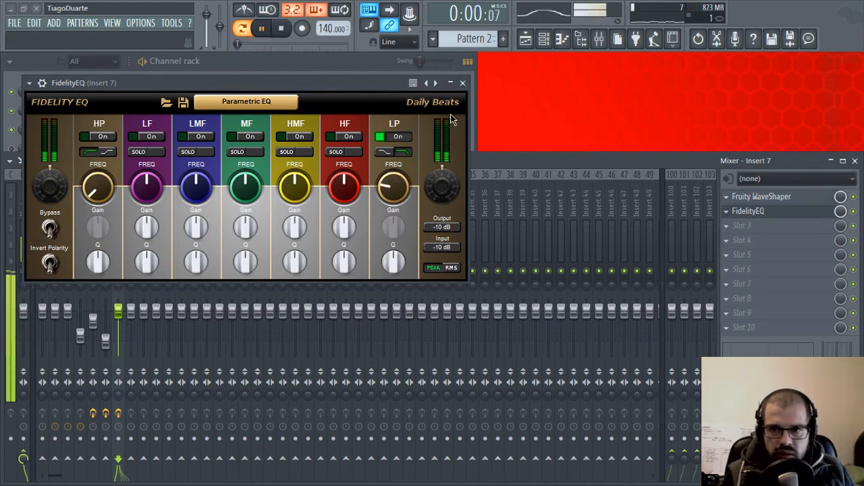
key(space)
click(463, 83)
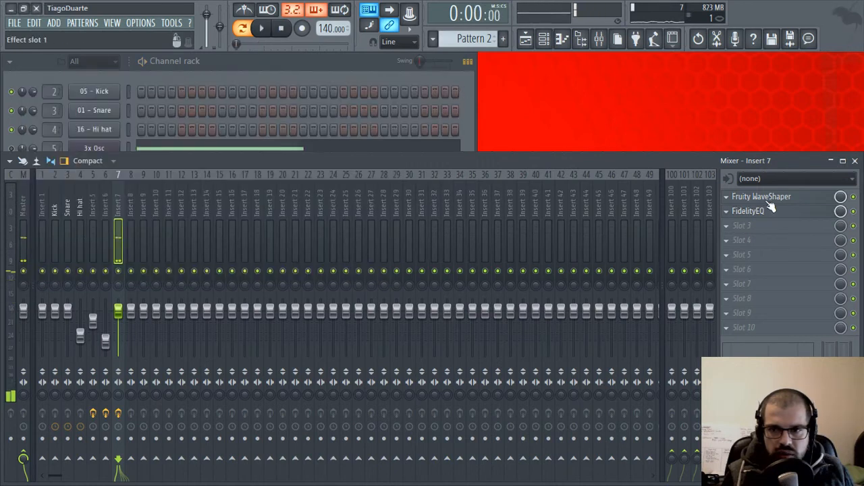
Set Fruity WaveShaper's mix to full and its post gain to 80 %, audition the pattern, and close the plugin.
click(762, 197)
key(space)
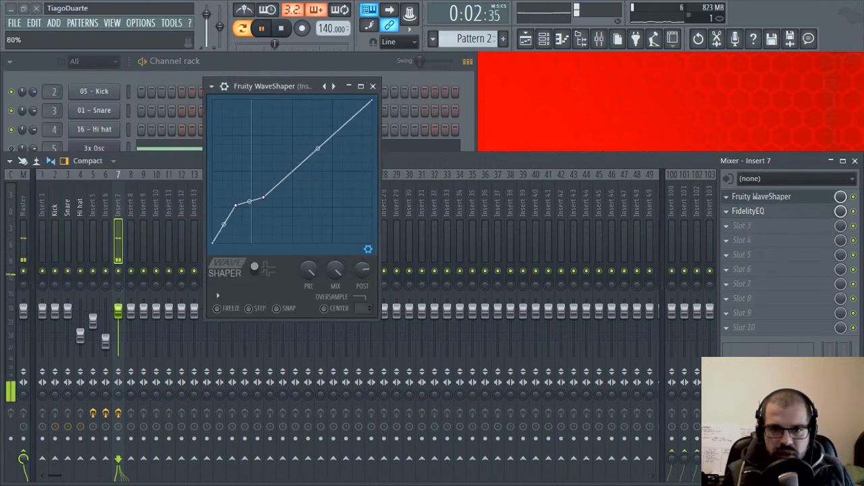
click(373, 86)
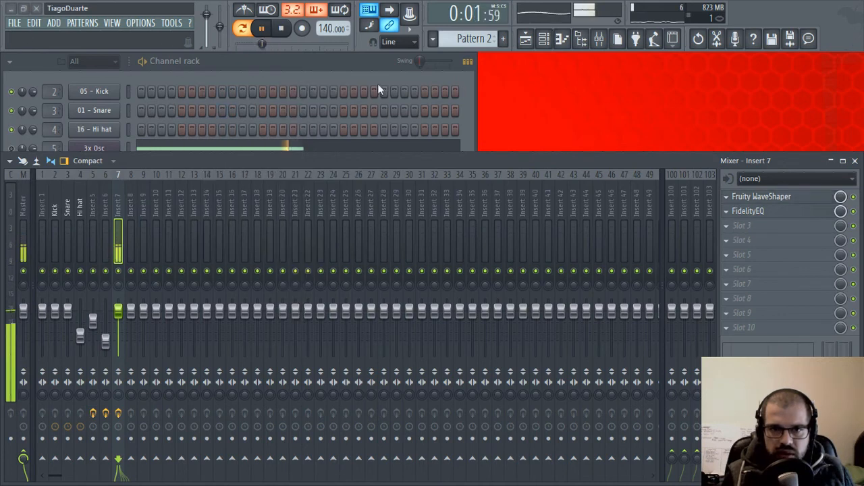
key(space)
Load Edison in slot 3 of Insert 7 and move its window clear of the channel rack.
click(777, 225)
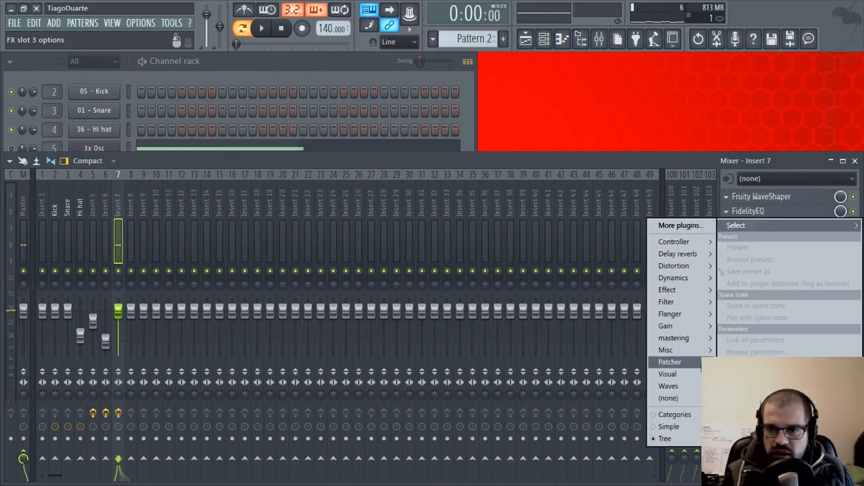
mouse_move(685, 352)
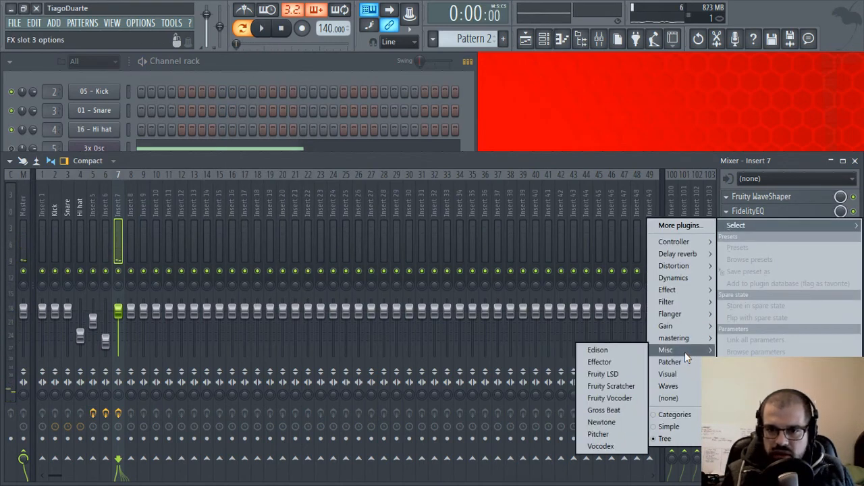
click(610, 352)
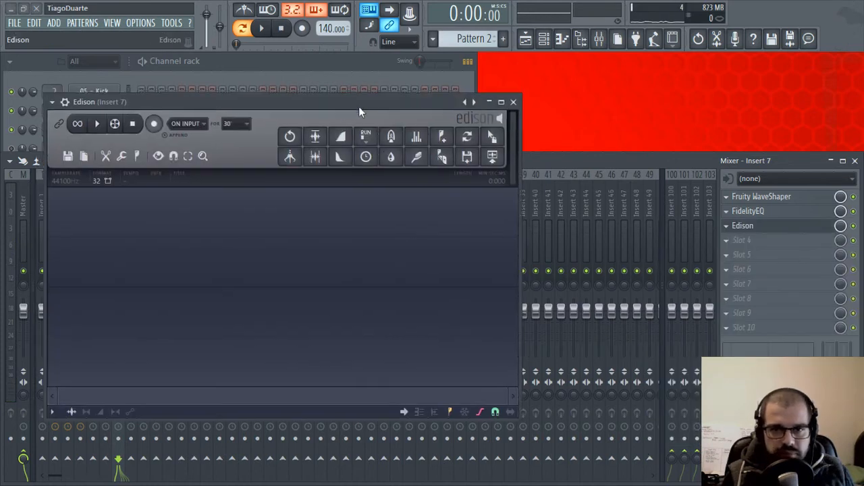
drag(358, 106, 643, 107)
click(323, 61)
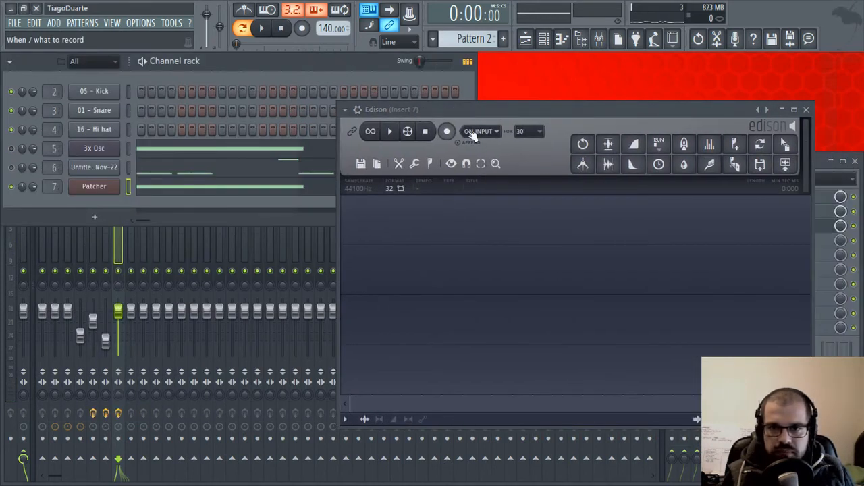
Record the Patcher bass into Edison while the pattern plays, ending both playback and recording once the sound has decayed.
click(448, 132)
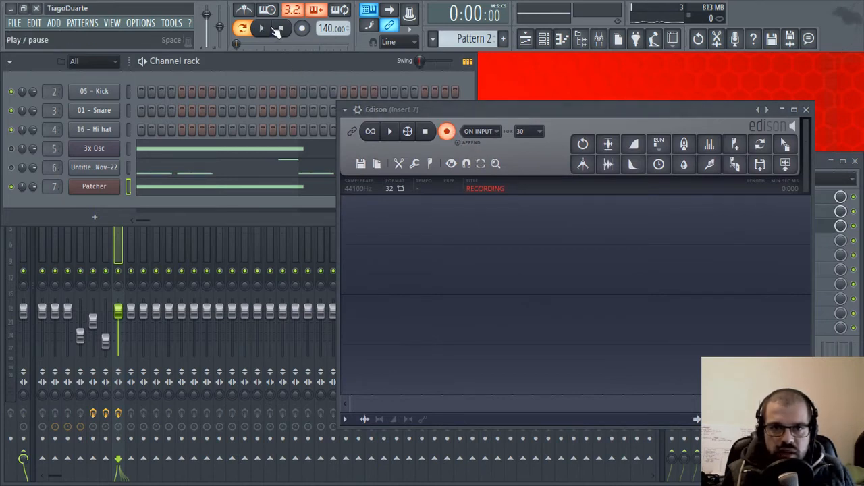
click(275, 29)
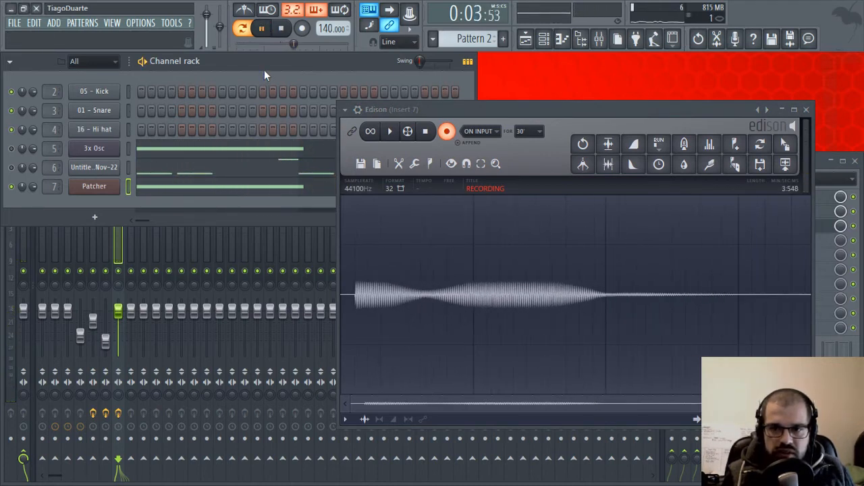
key(space)
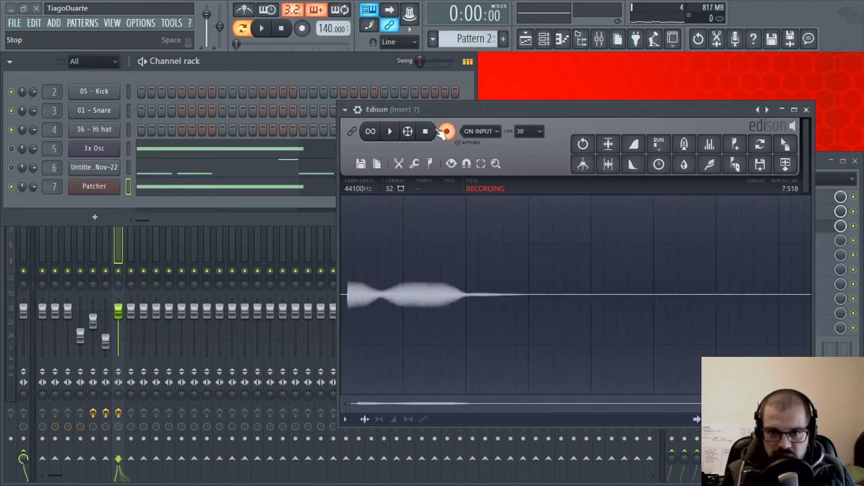
click(440, 131)
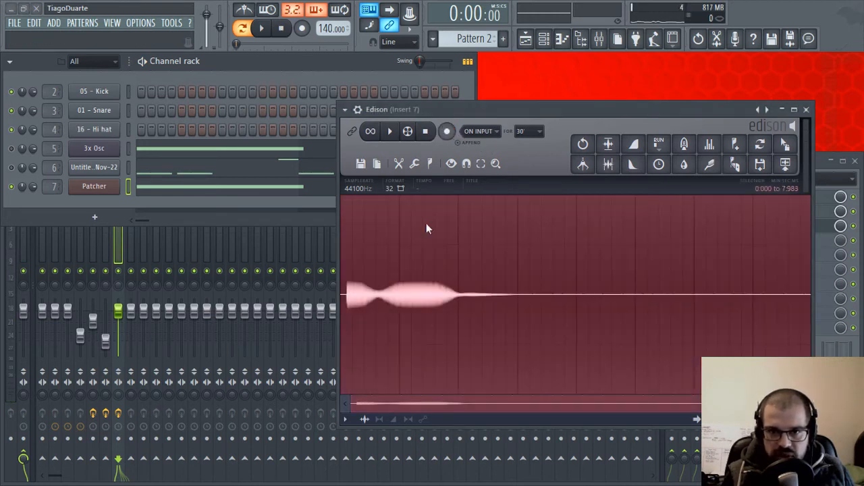
Normalize the Edison recording, then cut away everything after 3.744 s and the silence before the sound starts.
click(610, 145)
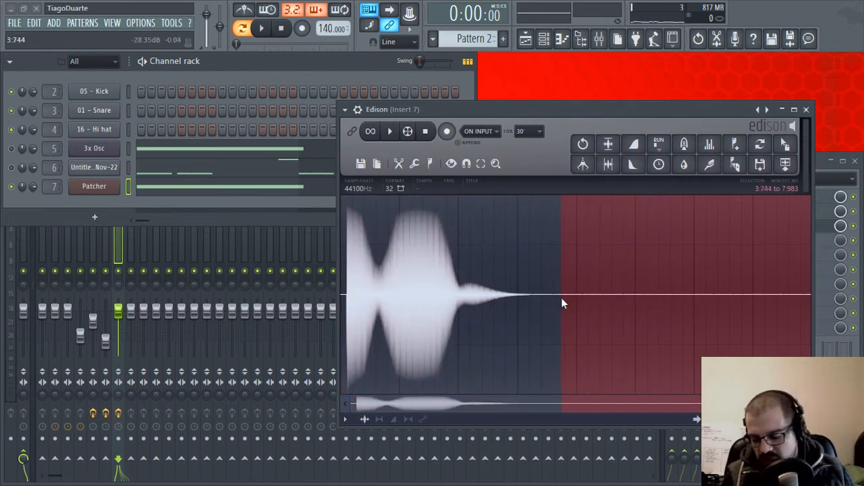
key(Delete)
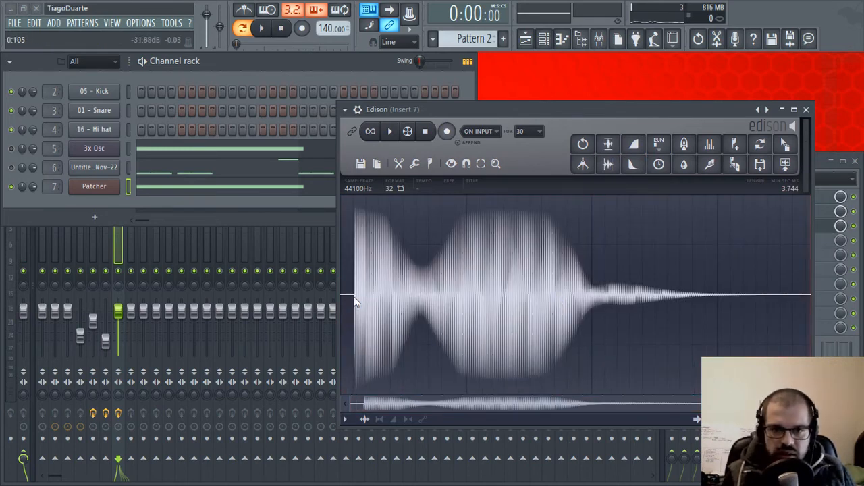
drag(357, 304, 294, 293)
scroll(357, 308, up, 4)
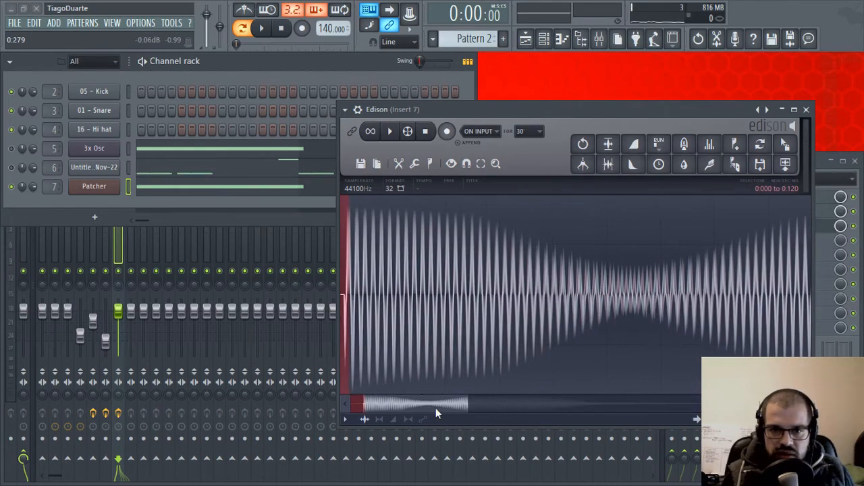
drag(357, 403, 349, 403)
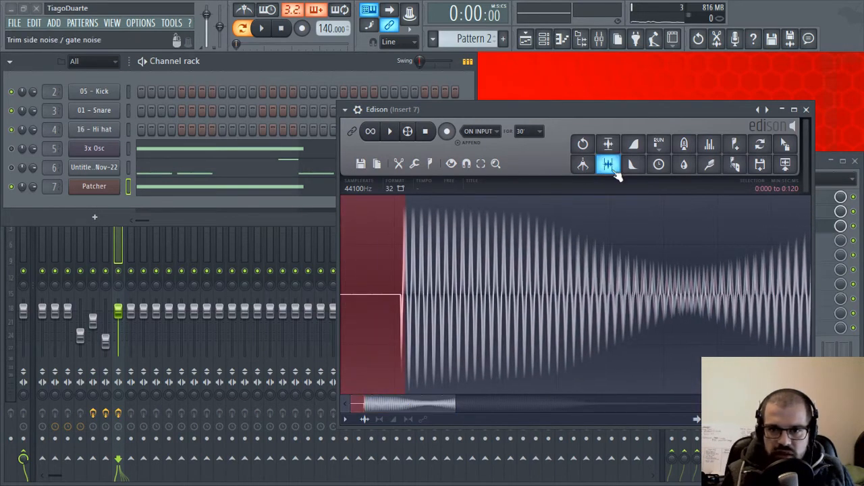
click(615, 167)
Audition the trimmed recording in Edison from near its start.
click(391, 288)
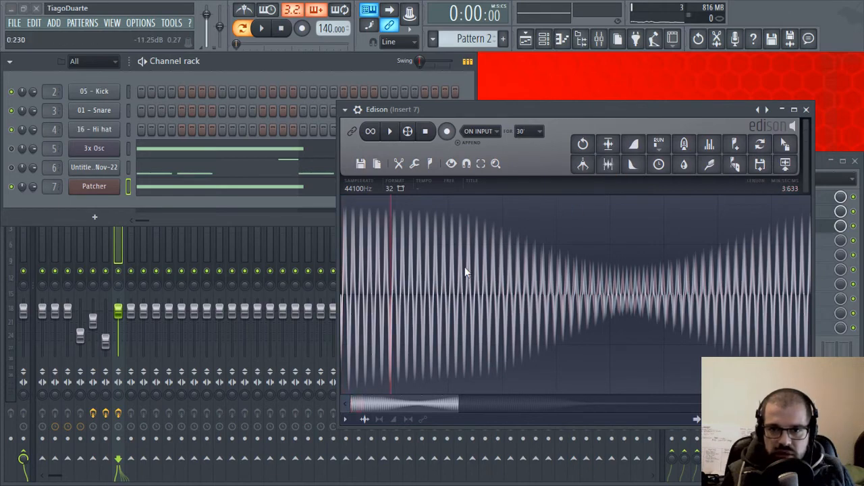
scroll(465, 266, down, 3)
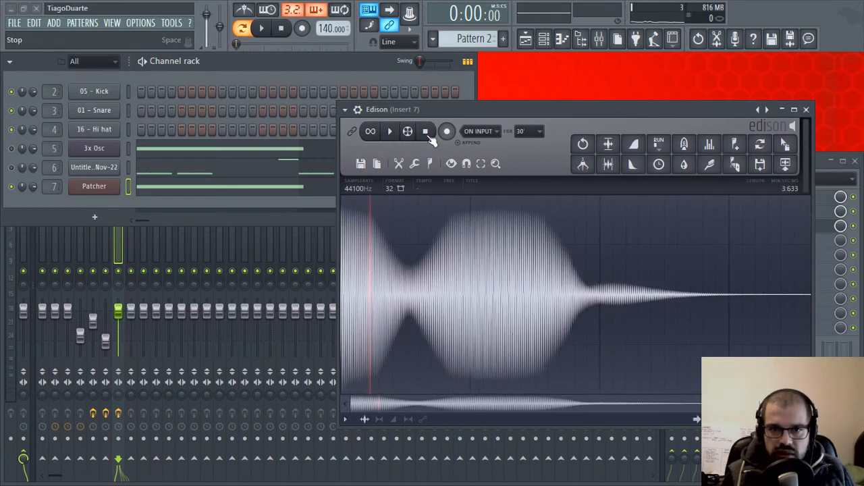
key(space)
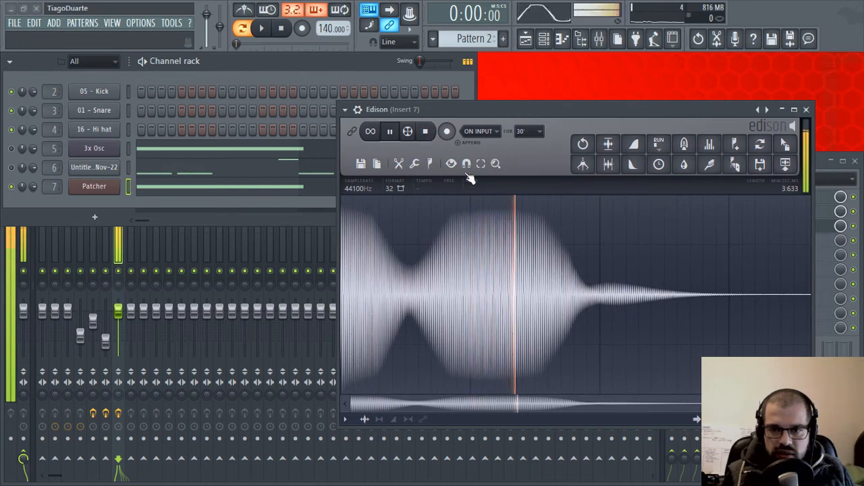
key(space)
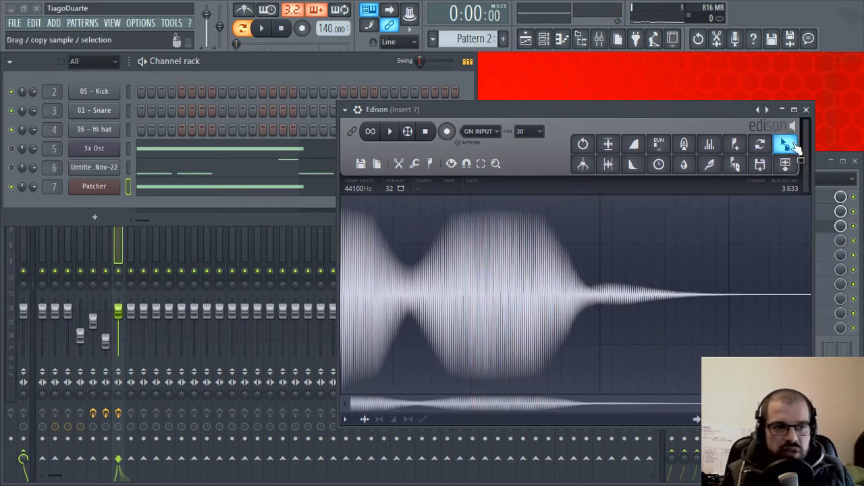
Send the Edison recording to the channel rack as a new sampler channel below Patcher, and close Edison.
drag(796, 148, 28, 235)
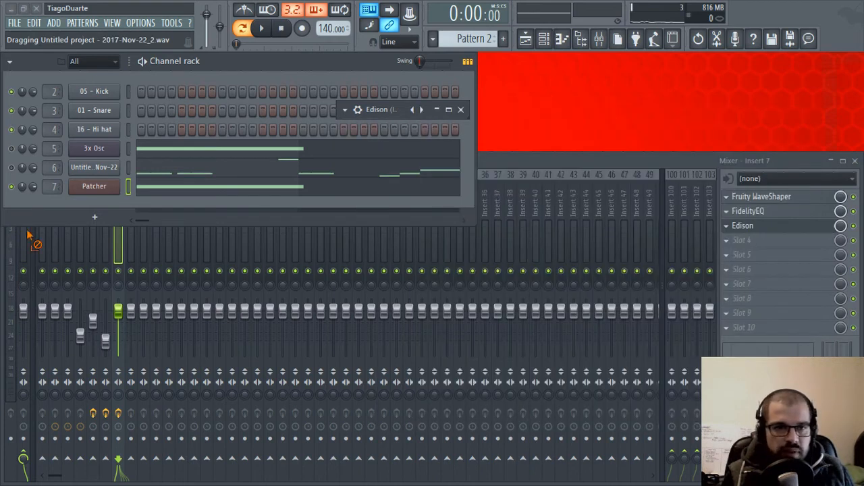
drag(96, 210, 96, 211)
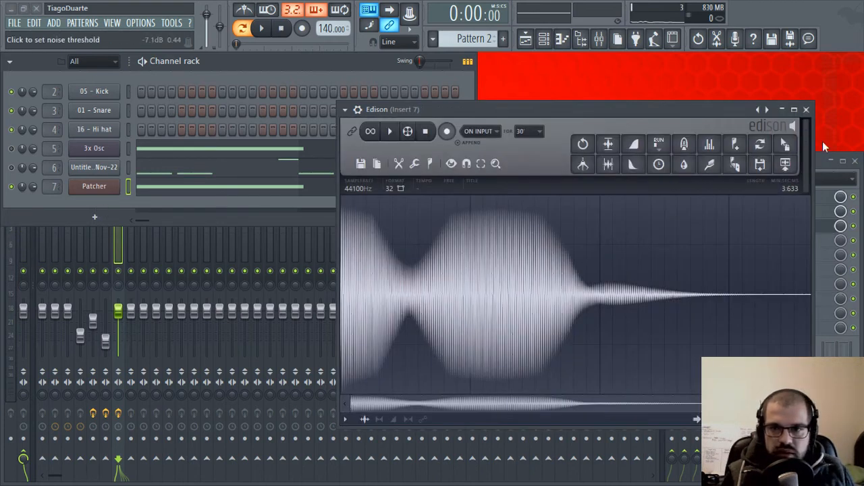
drag(786, 144, 92, 199)
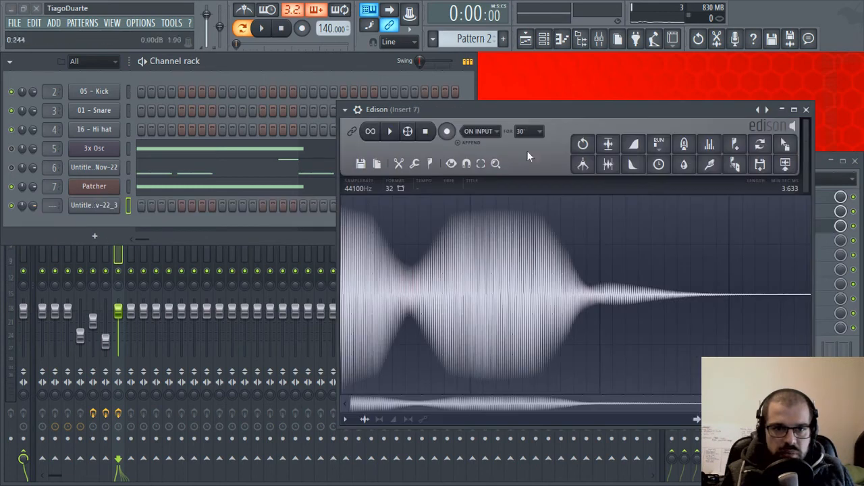
click(805, 110)
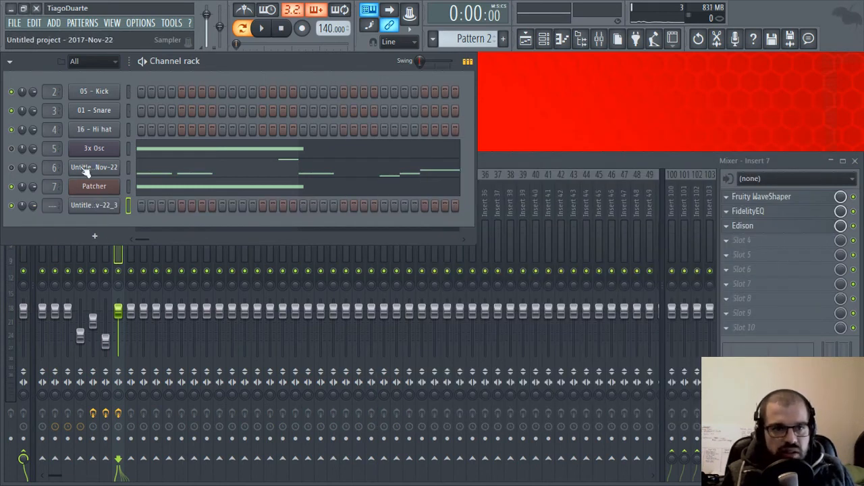
Copy the earlier resampled bass channel's notes to the new sampler channel, route it to mixer track 6 and audition it.
click(128, 168)
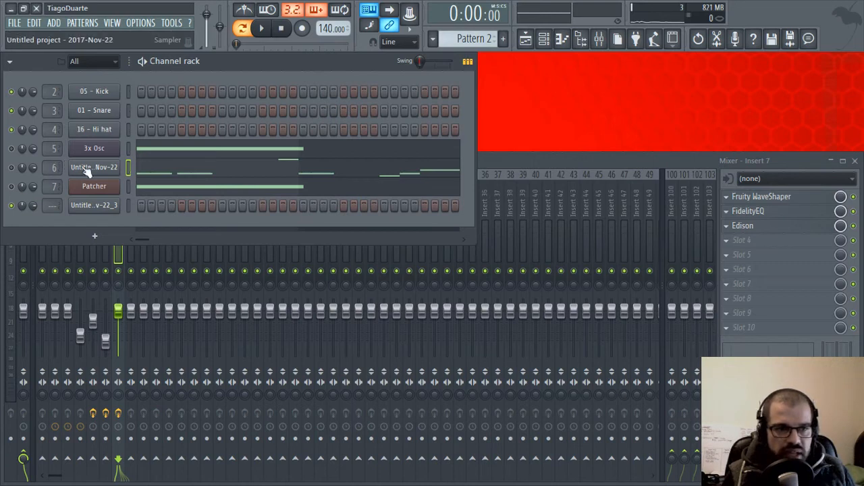
click(129, 207)
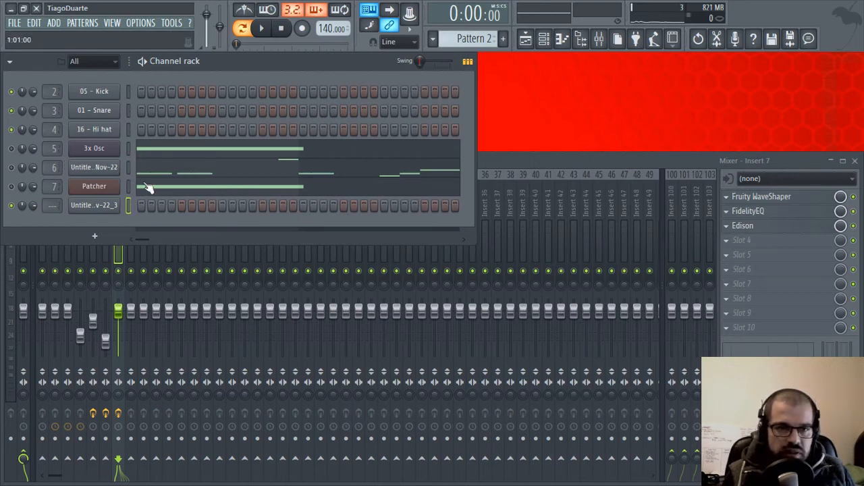
key(ctrl+v)
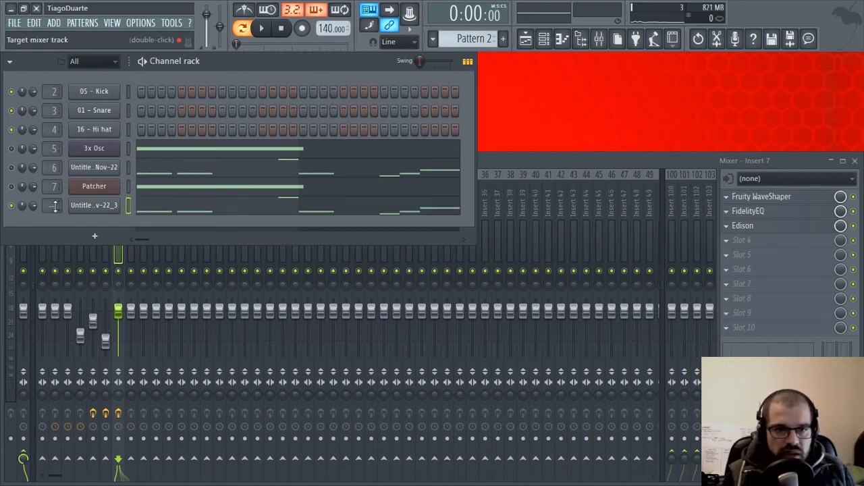
scroll(55, 207, up, 6)
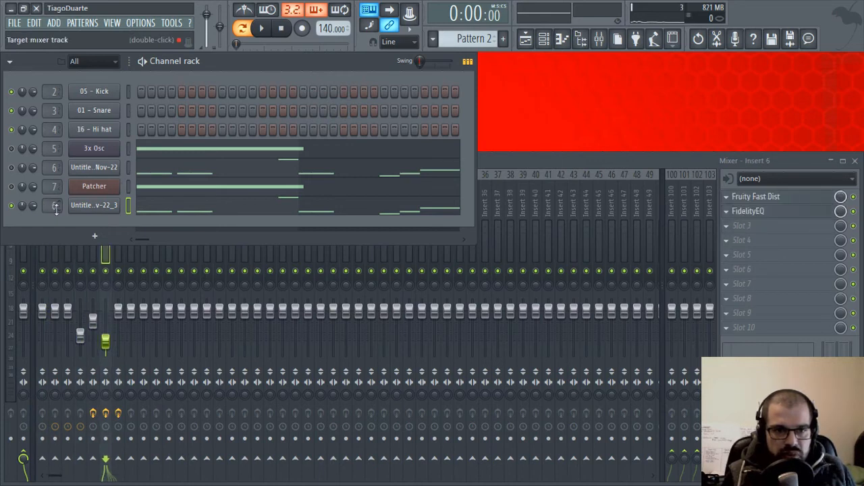
key(space)
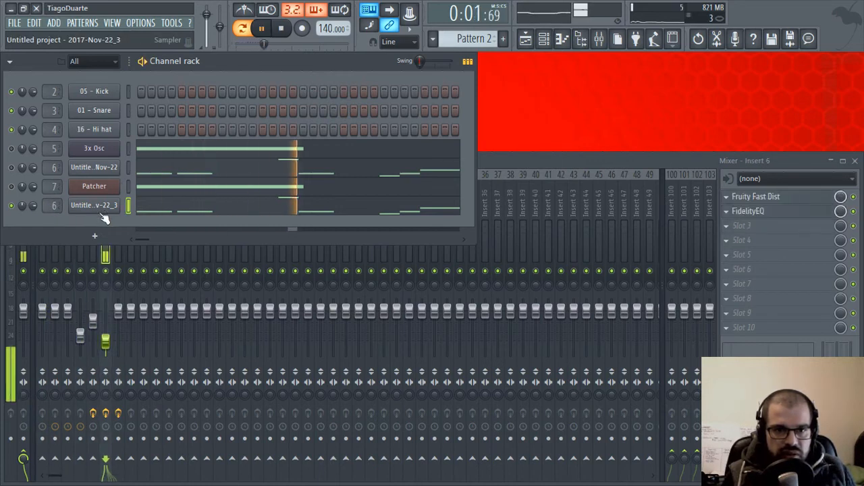
key(space)
Enable the new sampler's volume envelope with no attack, full hold and no decay, then close its settings and audition the pattern.
click(101, 205)
click(94, 105)
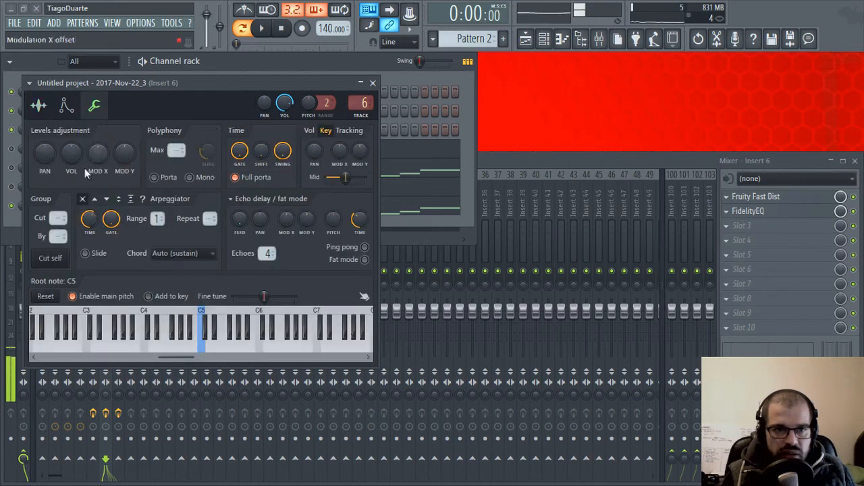
click(66, 105)
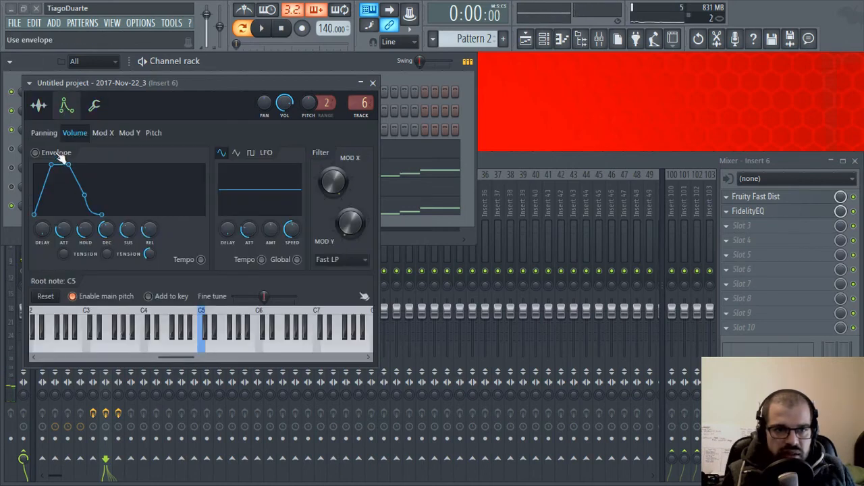
drag(64, 236, 85, 179)
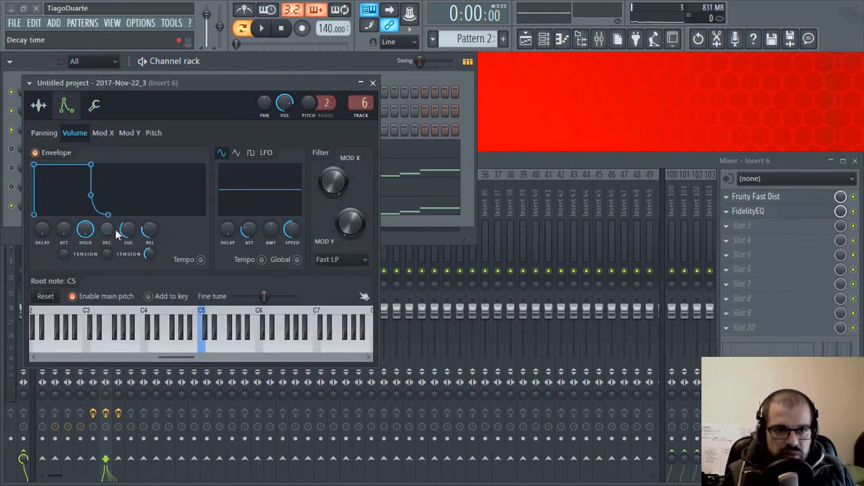
click(38, 106)
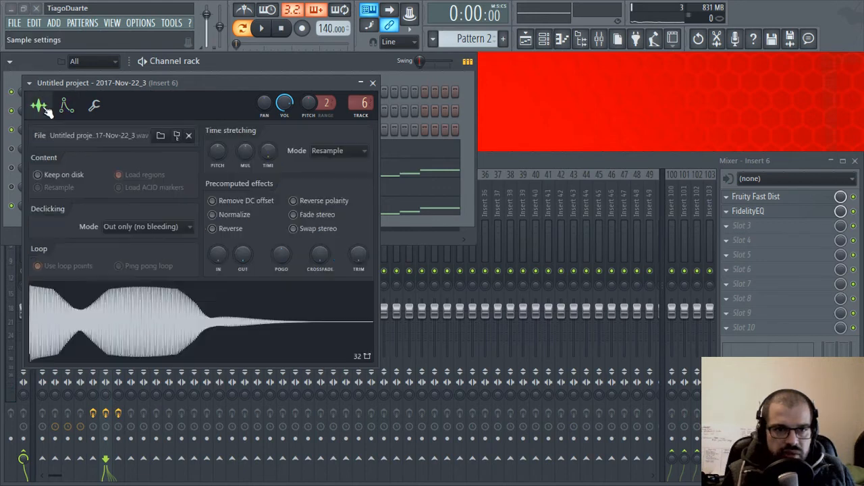
click(372, 82)
key(space)
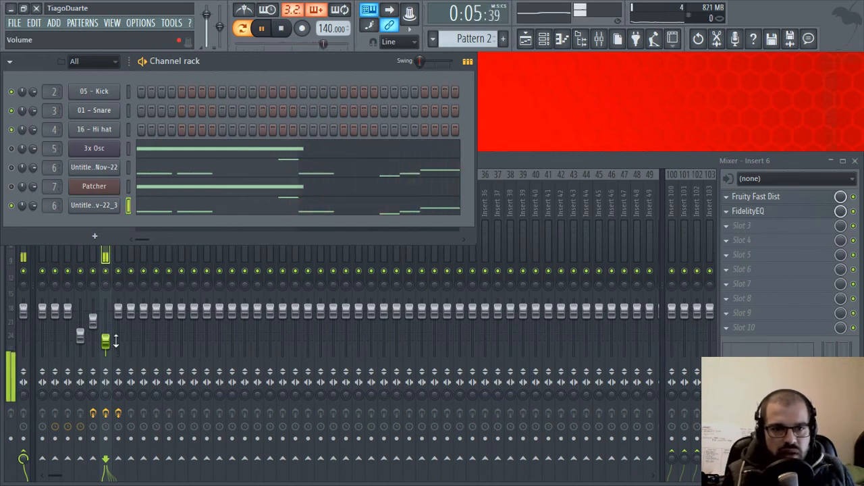
key(space)
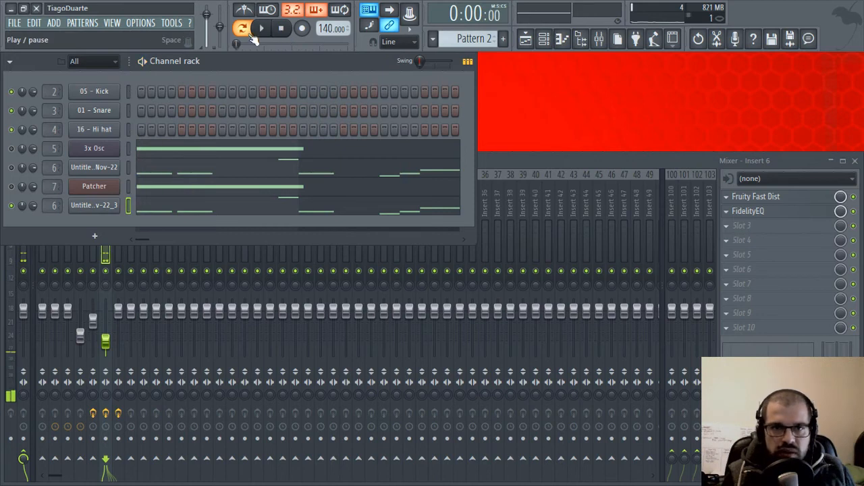
Switch playback to song mode, bypass Insert 6's effects and raise its fader to -10.2 dB while the drums play.
click(244, 30)
click(507, 160)
key(space)
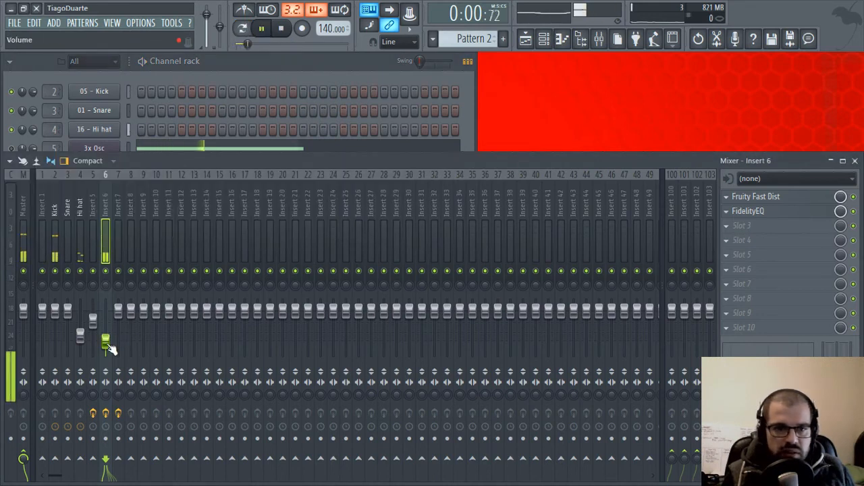
drag(106, 336, 106, 341)
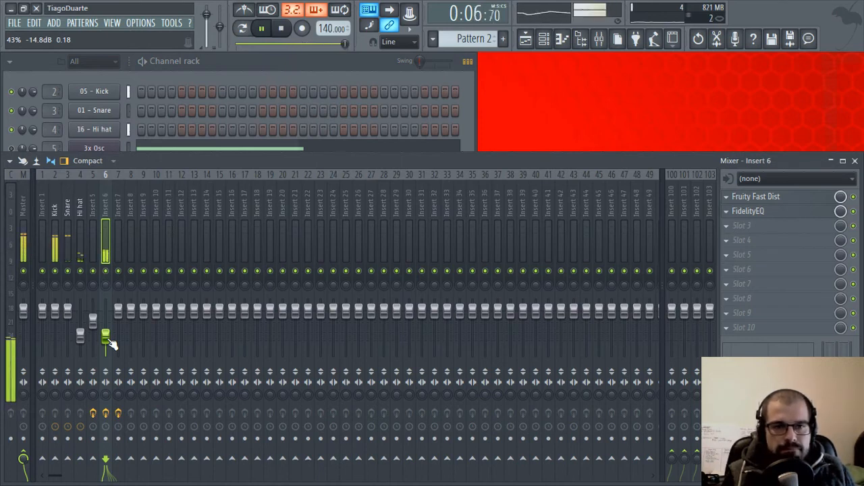
mouse_move(110, 341)
mouse_down()
mouse_move(106, 323)
mouse_move(109, 332)
mouse_up()
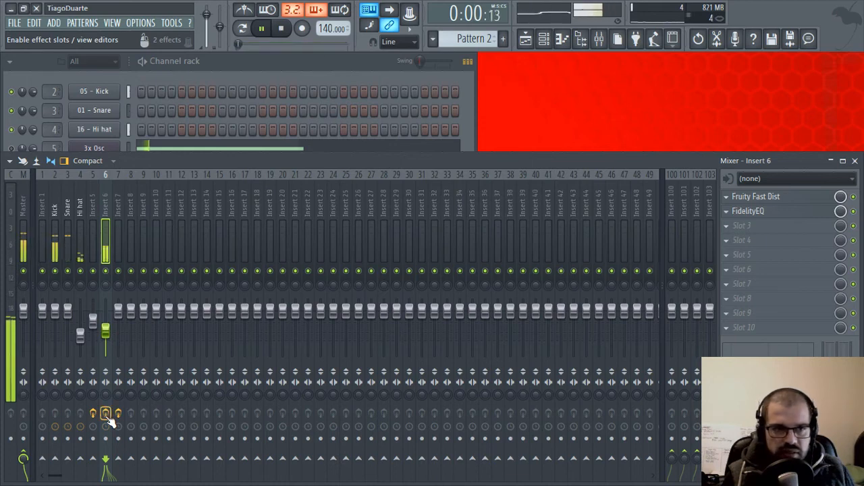
drag(106, 330, 106, 325)
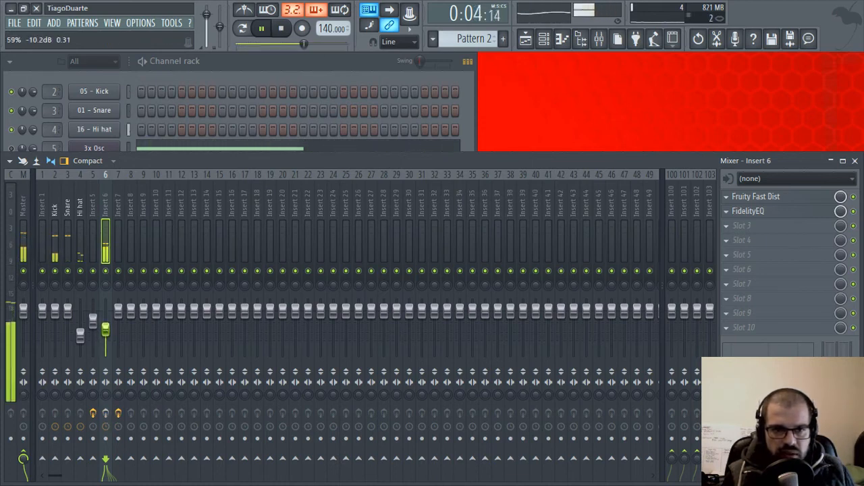
Re-enable Insert 6's effects and raise the Fruity Fast Dist threshold to soften its distortion, then close the effect.
click(764, 198)
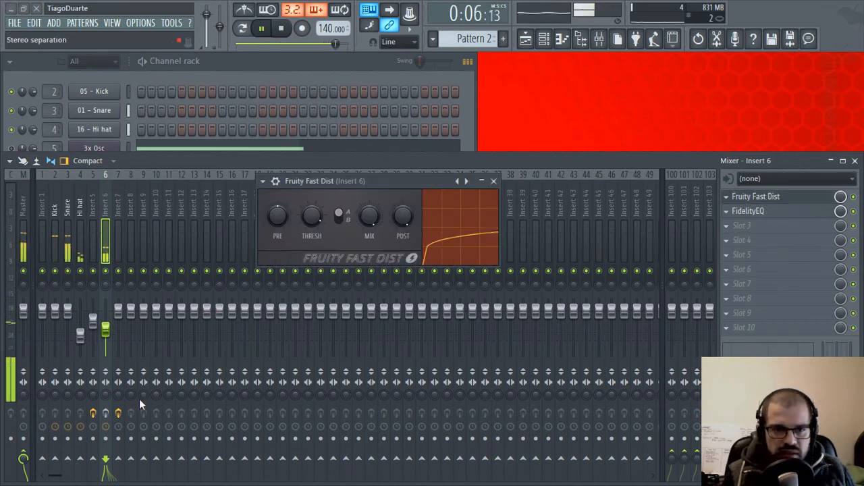
drag(311, 217, 310, 197)
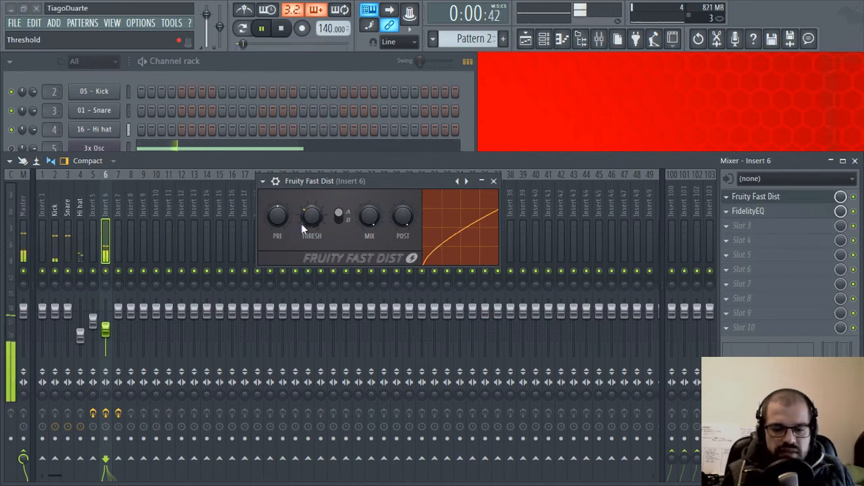
click(494, 182)
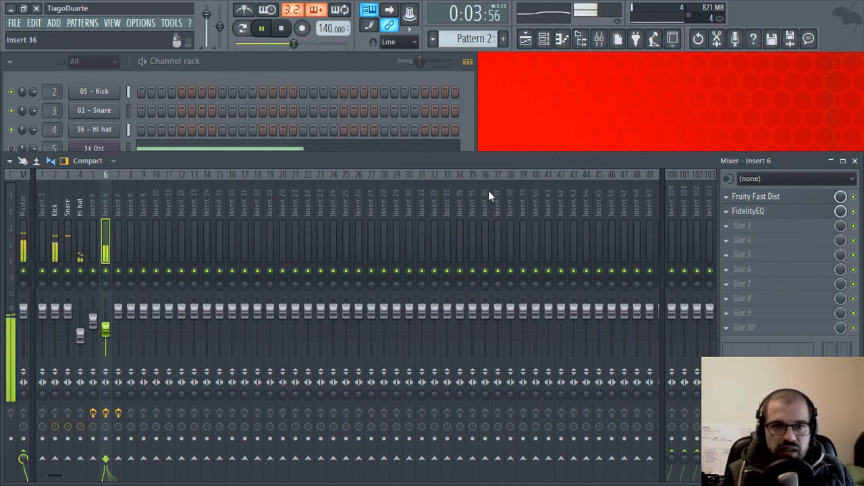
Name mixer track 6 "808".
double_click(103, 205)
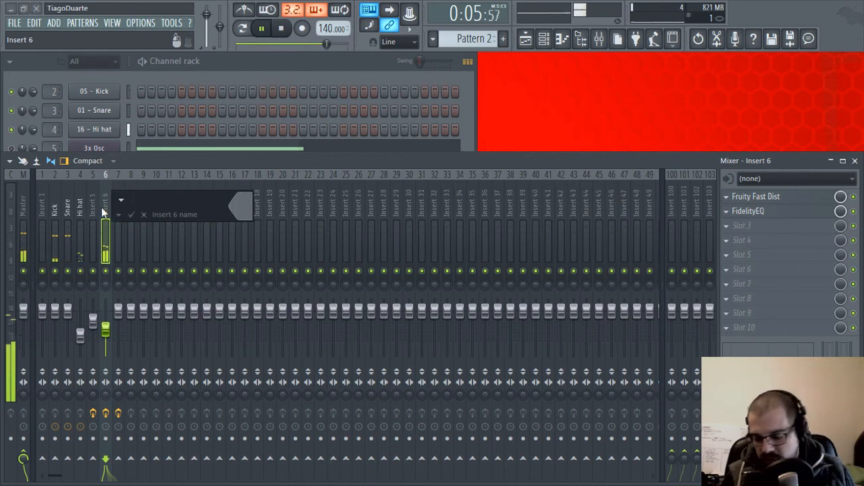
text(808)
key(Return)
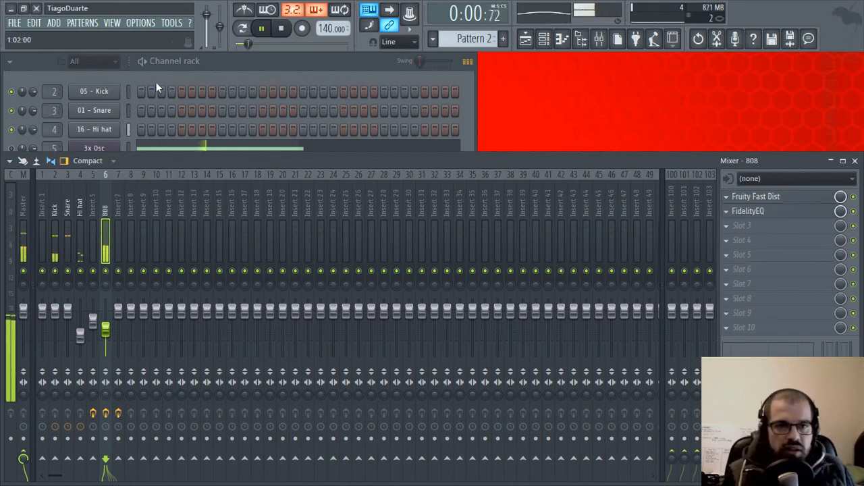
Rename the first resampled bass channel "808" and the second one below Patcher "808 2".
click(190, 110)
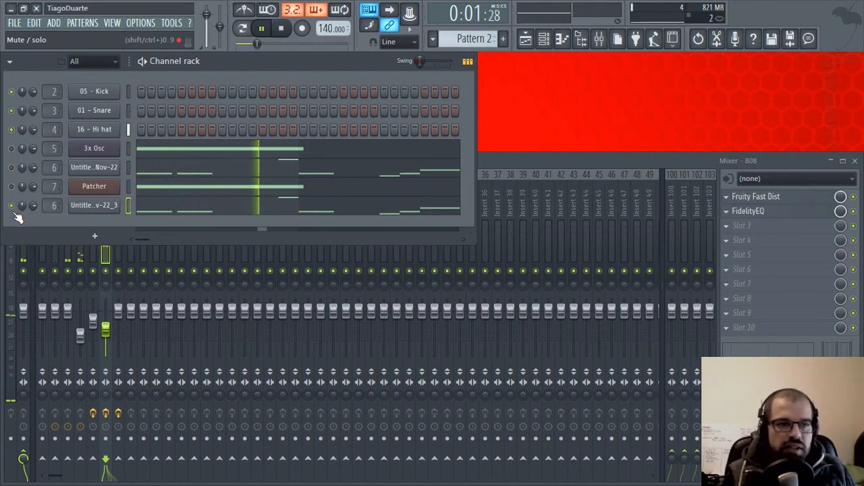
shift+click(99, 168)
text(808)
key(Return)
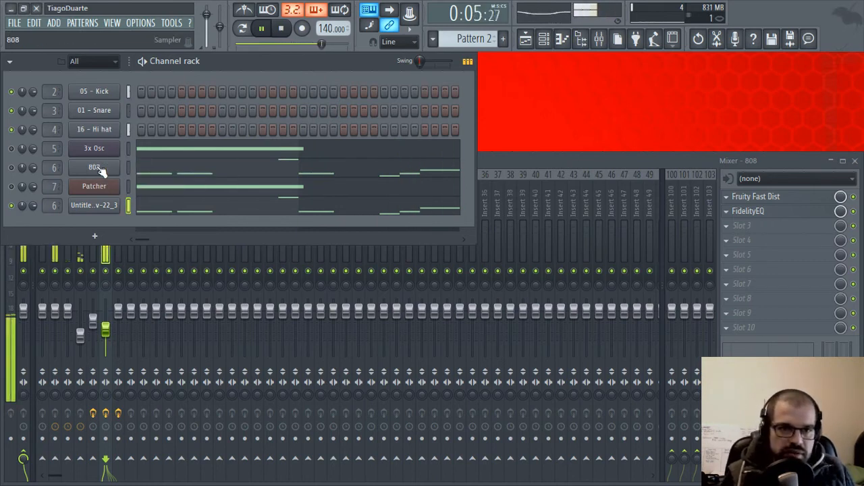
shift+click(102, 206)
text(808 2)
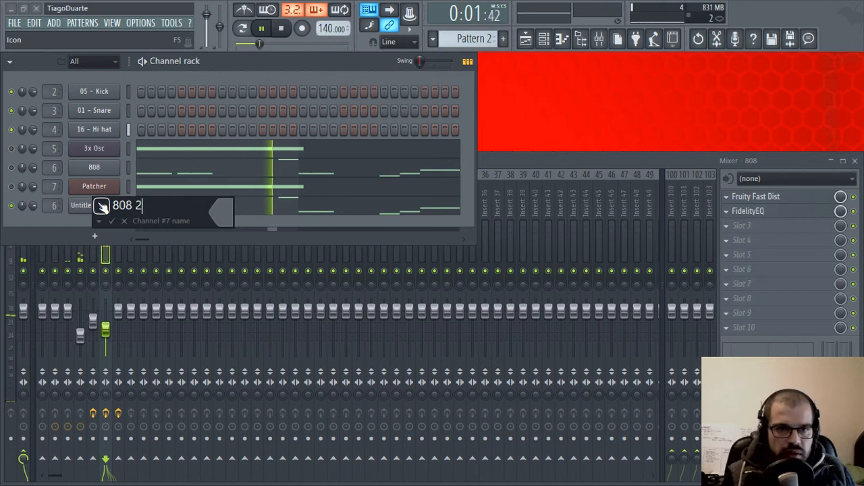
key(Return)
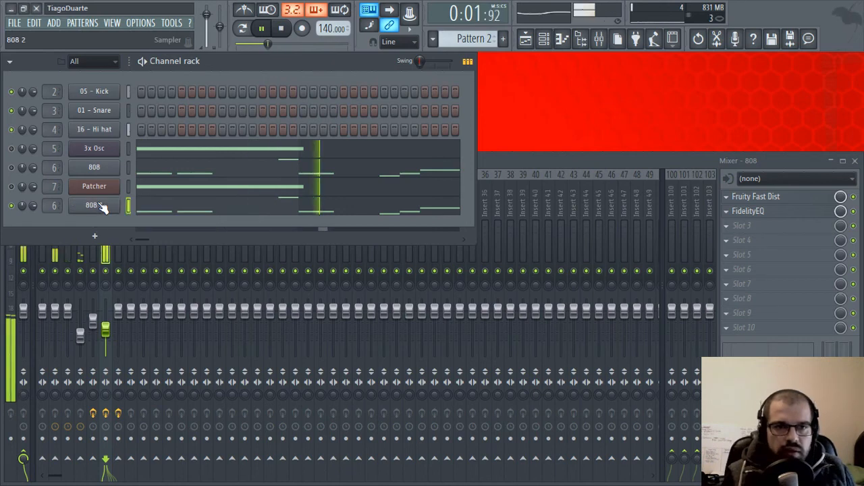
Review the 3x Osc oscillator settings and the two GMS synths in Patcher's map, closing each plugin window after viewing.
click(108, 149)
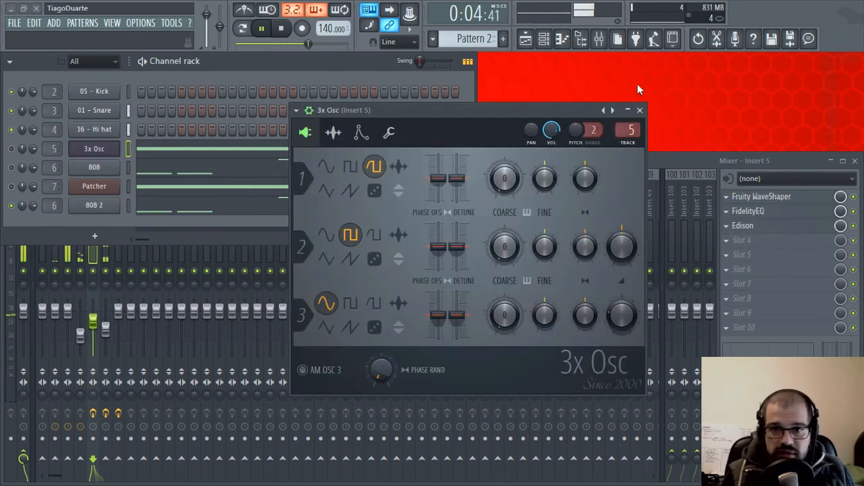
click(639, 109)
click(94, 186)
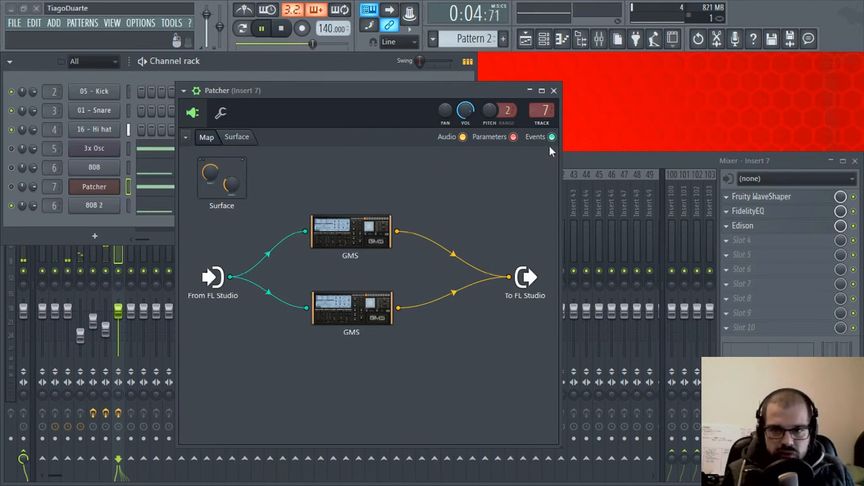
drag(555, 154, 189, 384)
right_click(284, 426)
click(457, 375)
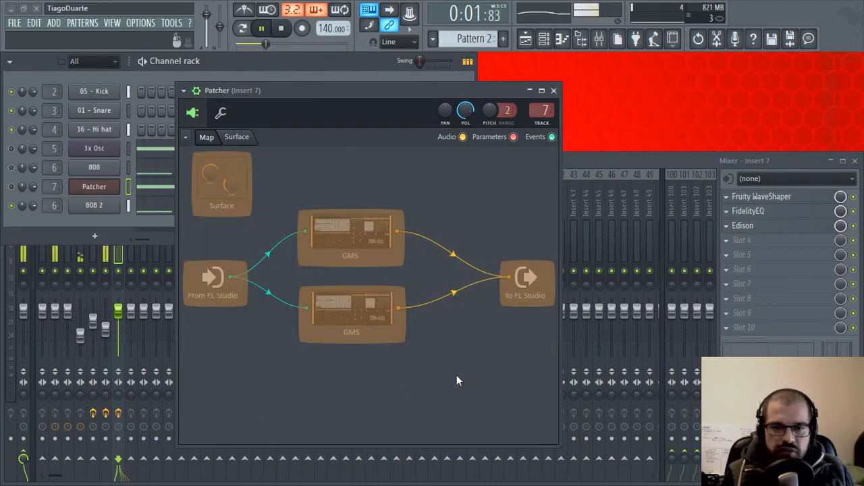
click(456, 382)
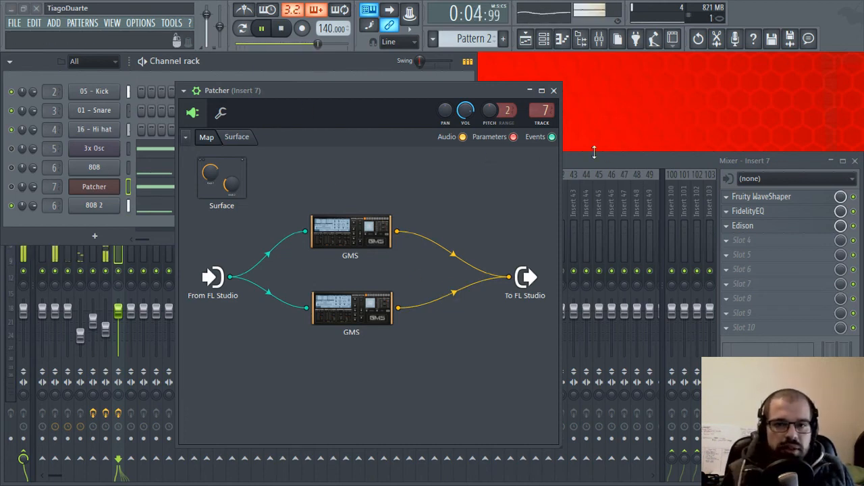
mouse_move(415, 96)
mouse_down()
mouse_move(541, 96)
mouse_move(407, 96)
mouse_move(415, 91)
mouse_up()
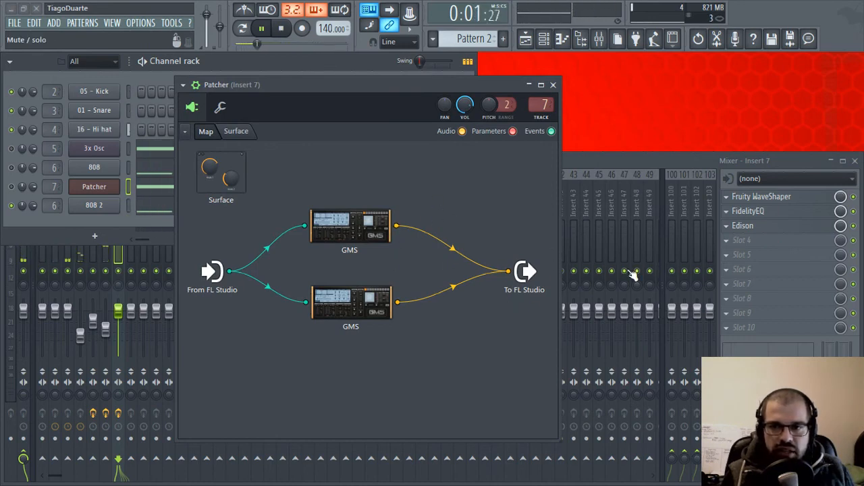
click(554, 86)
Examine the 808 mixer track's effects alongside the Patcher node chain and its Insert 7 effects, ending on the 808 track.
click(106, 254)
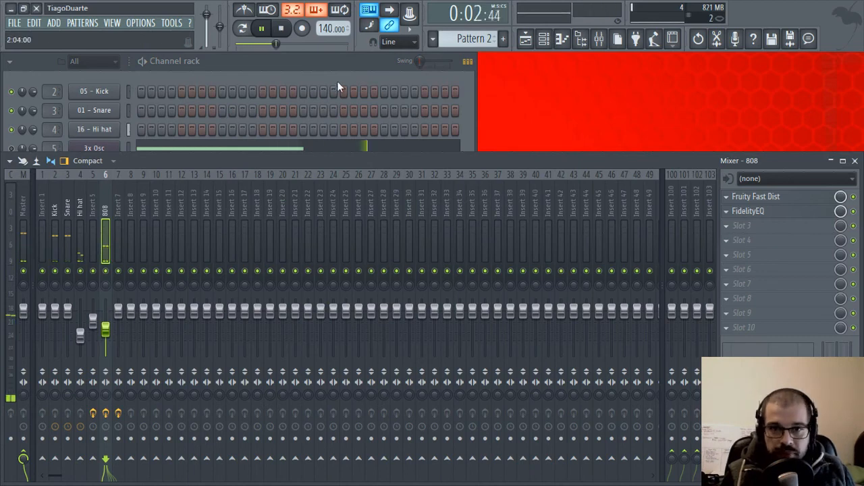
click(143, 155)
click(98, 190)
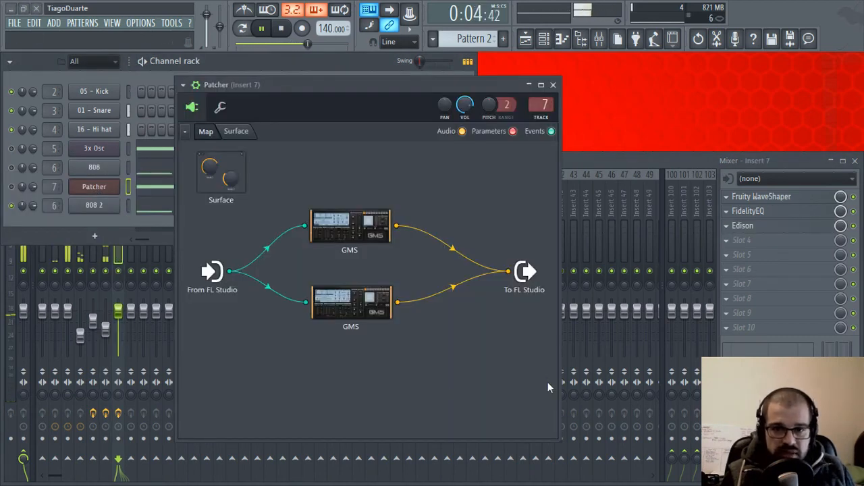
drag(548, 402, 182, 143)
click(275, 362)
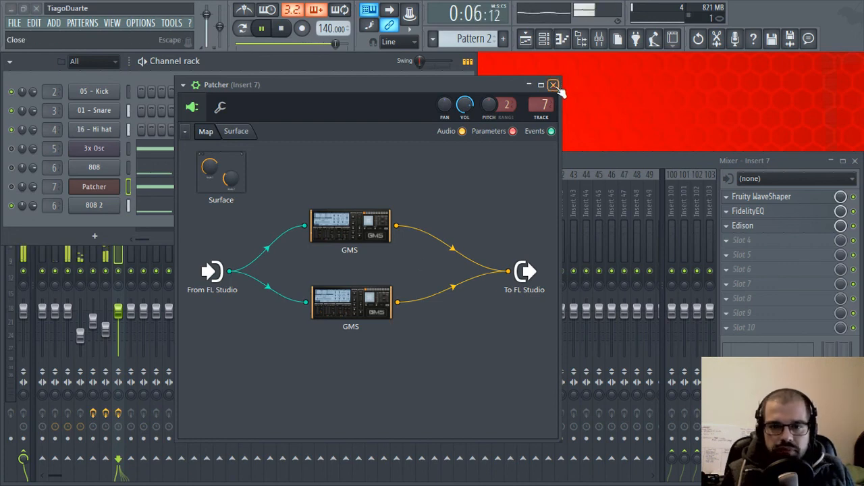
drag(544, 155, 189, 400)
click(454, 179)
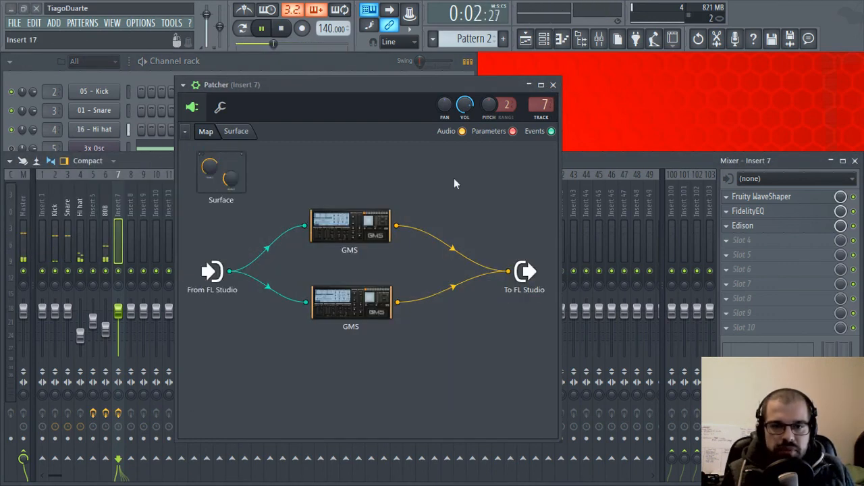
click(553, 86)
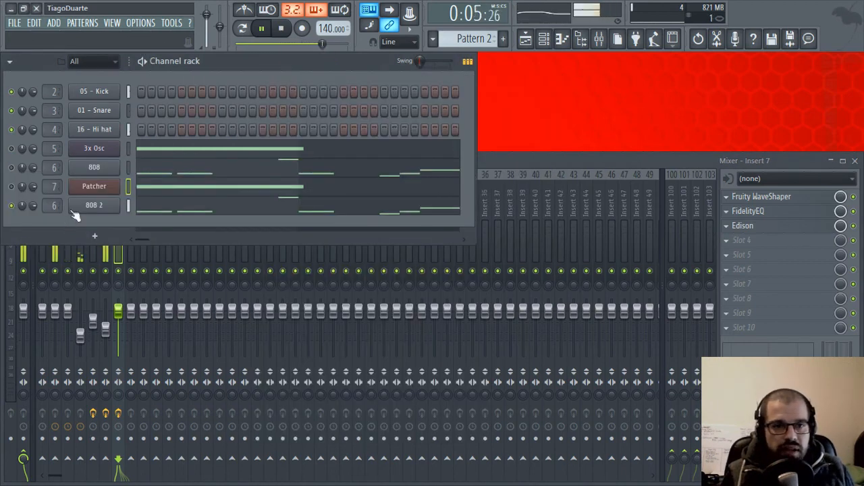
click(107, 188)
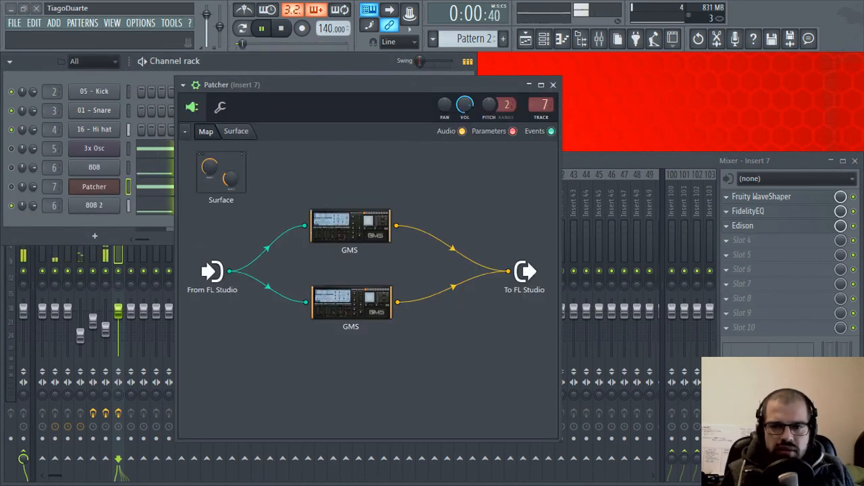
drag(551, 388, 185, 143)
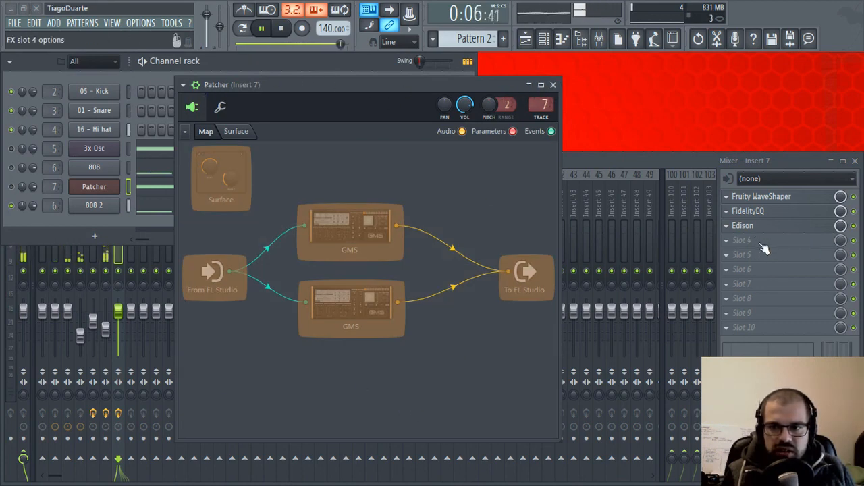
click(552, 85)
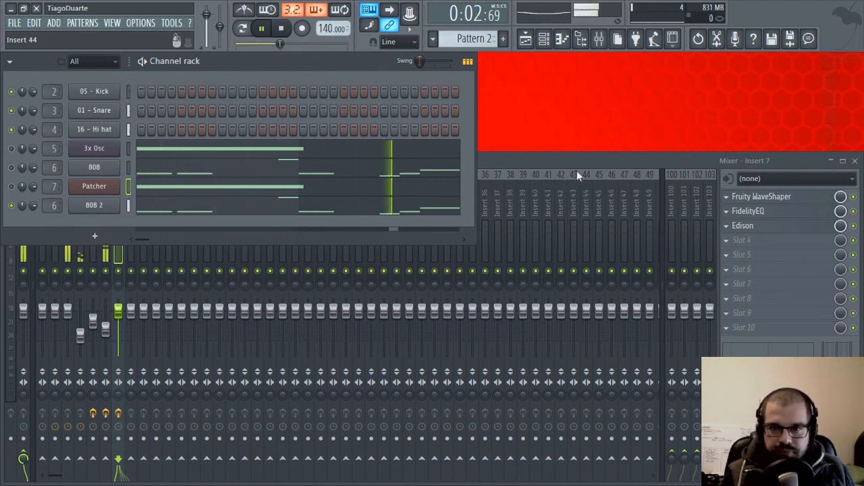
click(542, 163)
click(105, 209)
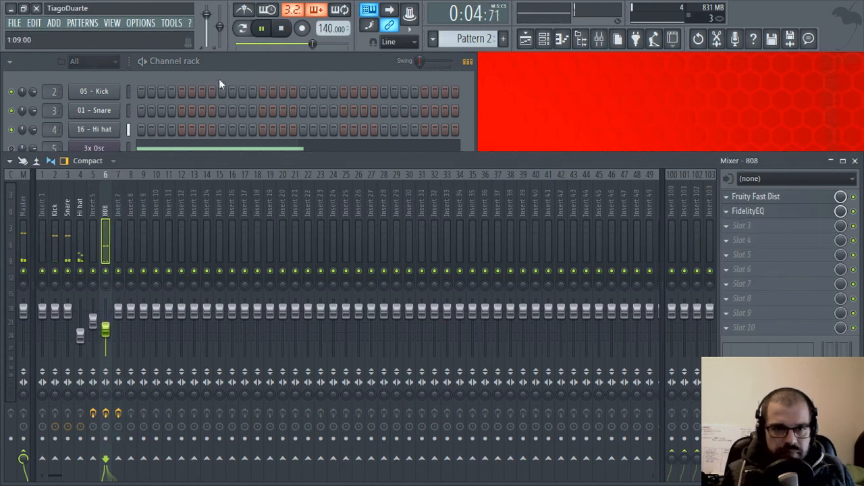
Compare the 808 and 808 2 channels by swapping their mutes during playback, leave only 808 2 unmuted, and stop playback.
click(219, 78)
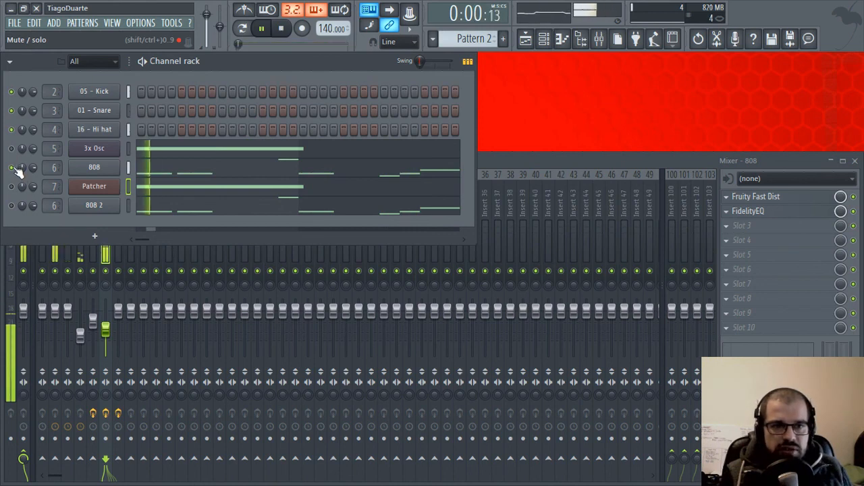
click(12, 168)
click(11, 206)
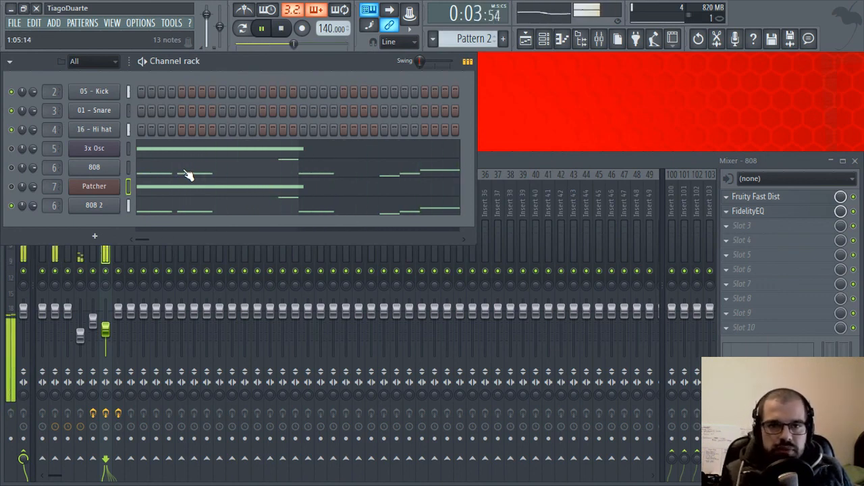
key(space)
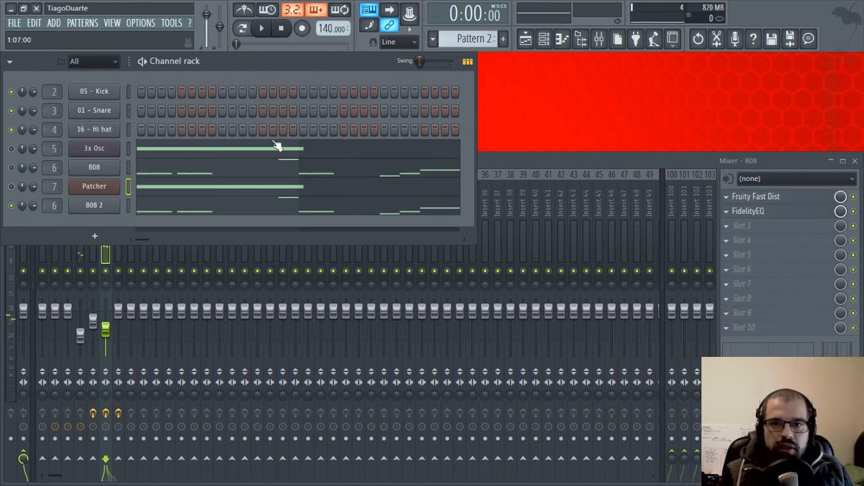
Close the mixer and the channel rack to clear the workspace.
click(855, 163)
click(855, 163)
click(562, 39)
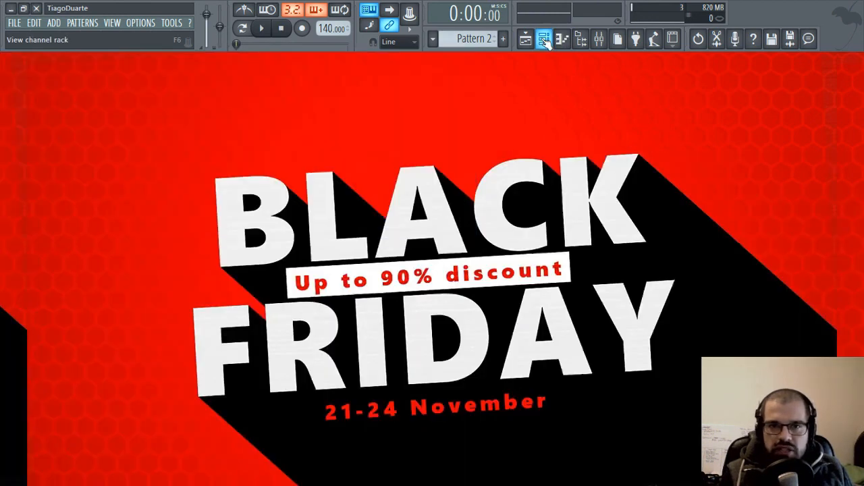